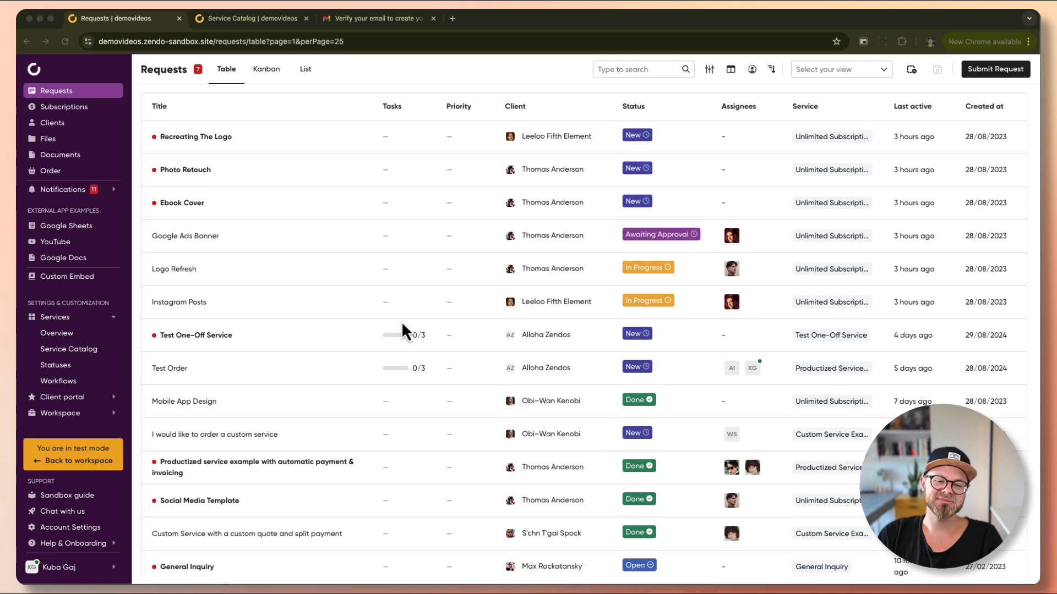
Open the Services Overview page listing the six existing services.
click(60, 333)
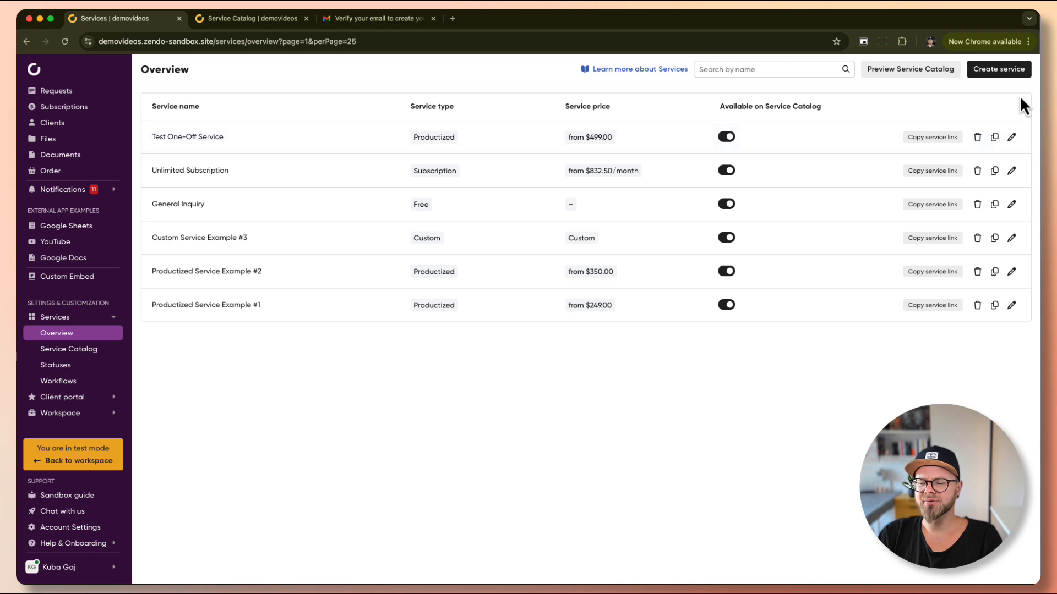
Create a new Subscription-type service and name it 'Test Subscription Service'.
click(1000, 70)
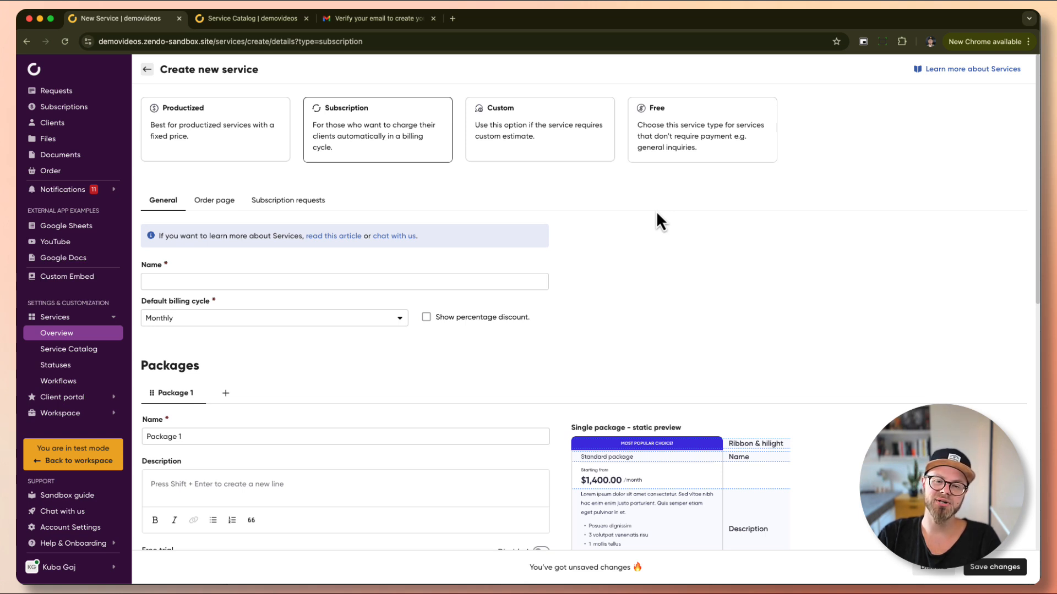
click(201, 284)
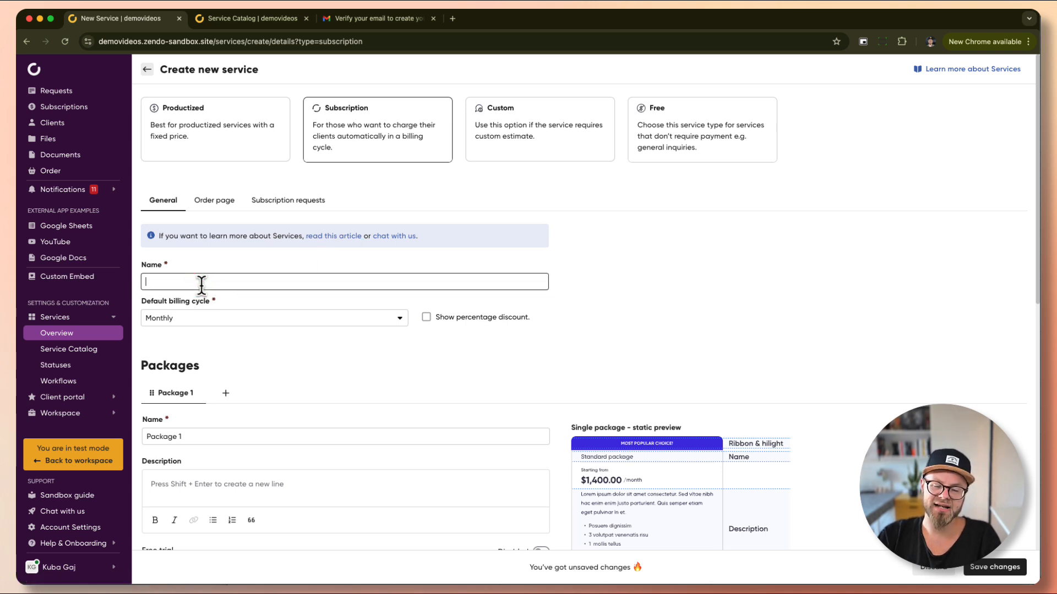
text(Test )
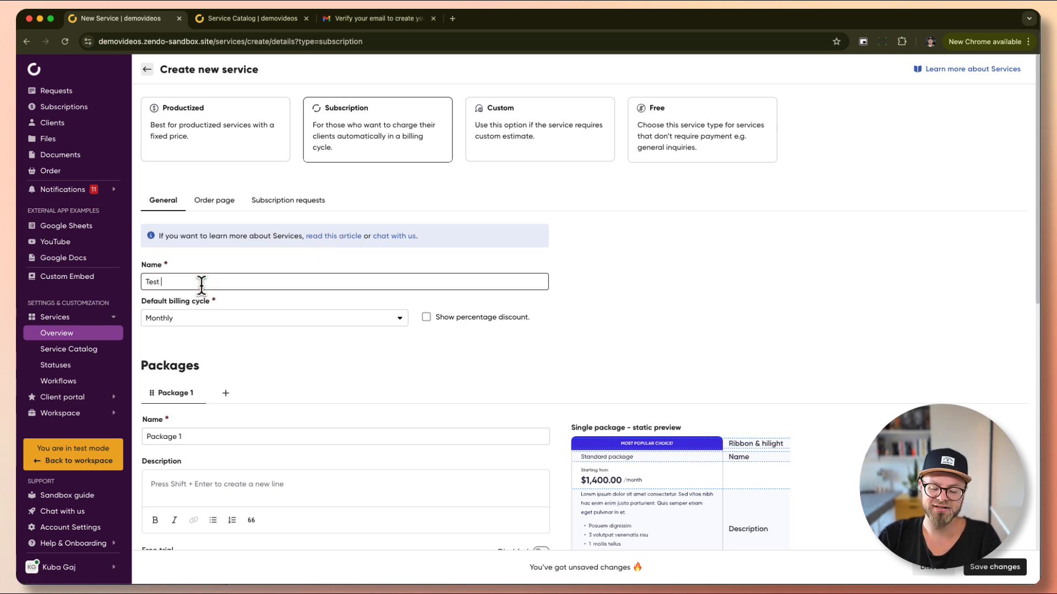
text(Pubscri)
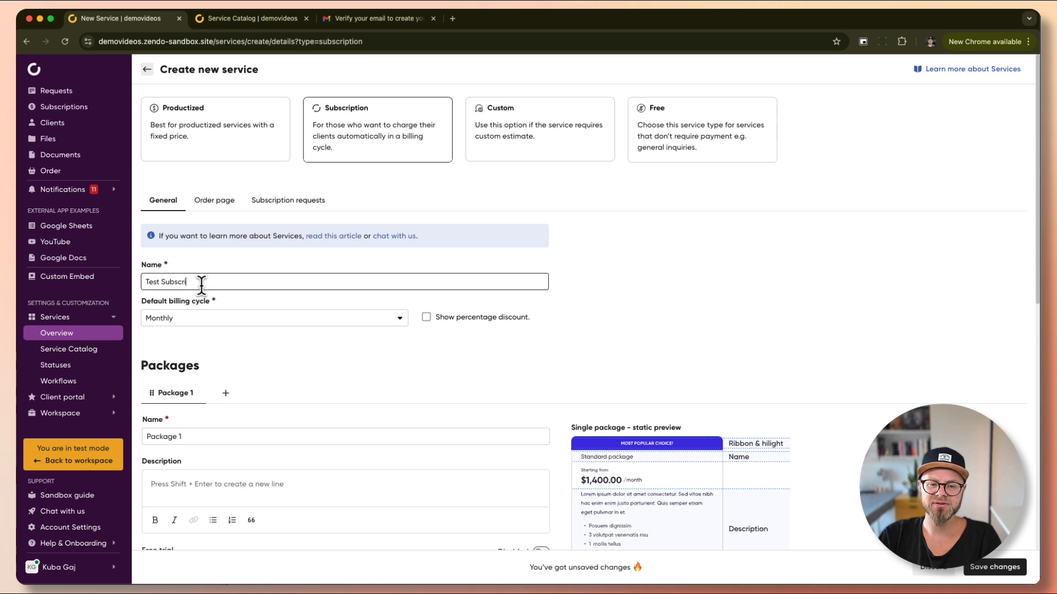
text(ption Service)
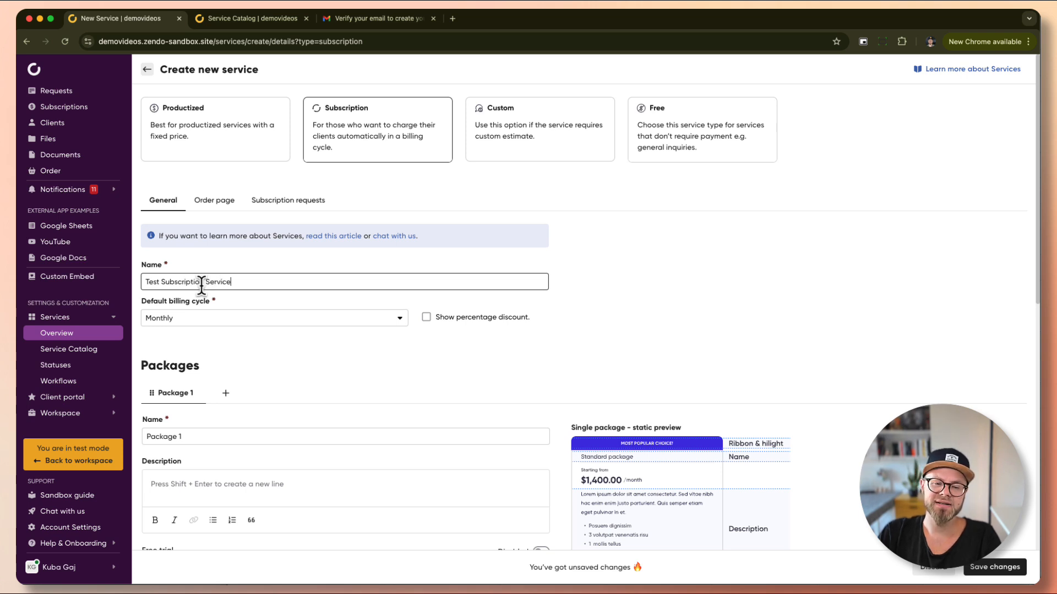
click(250, 341)
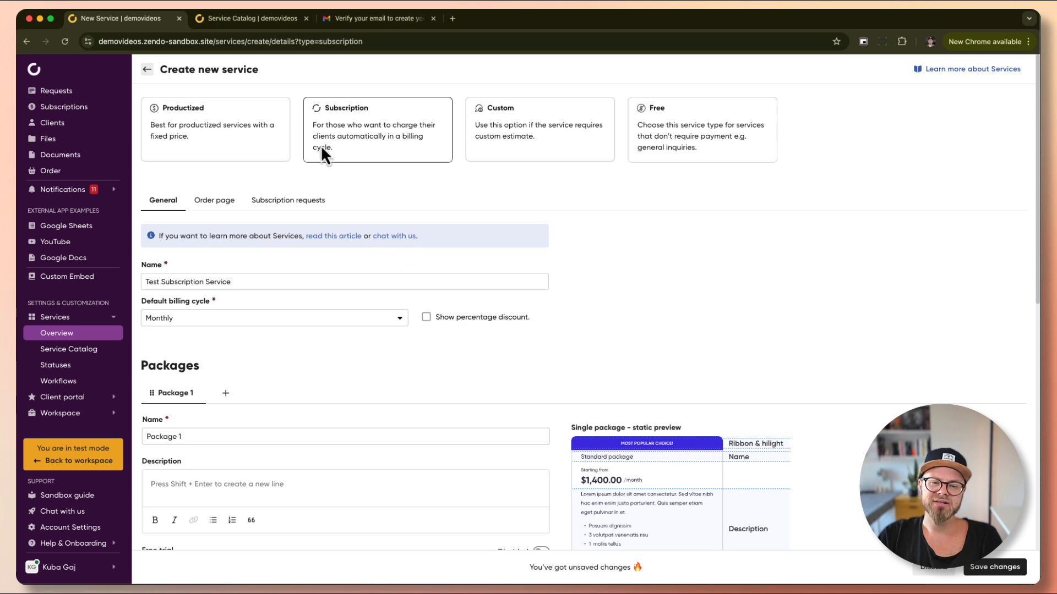
Review the Basic and Premier plans' yearly savings text on the catalog subscription order page.
click(252, 22)
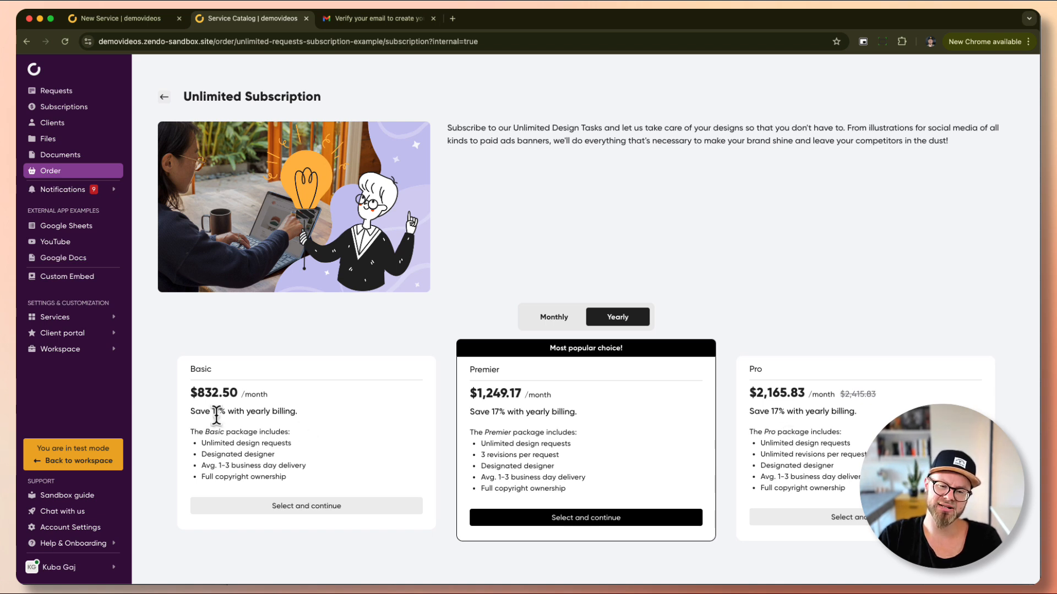
drag(191, 411, 305, 414)
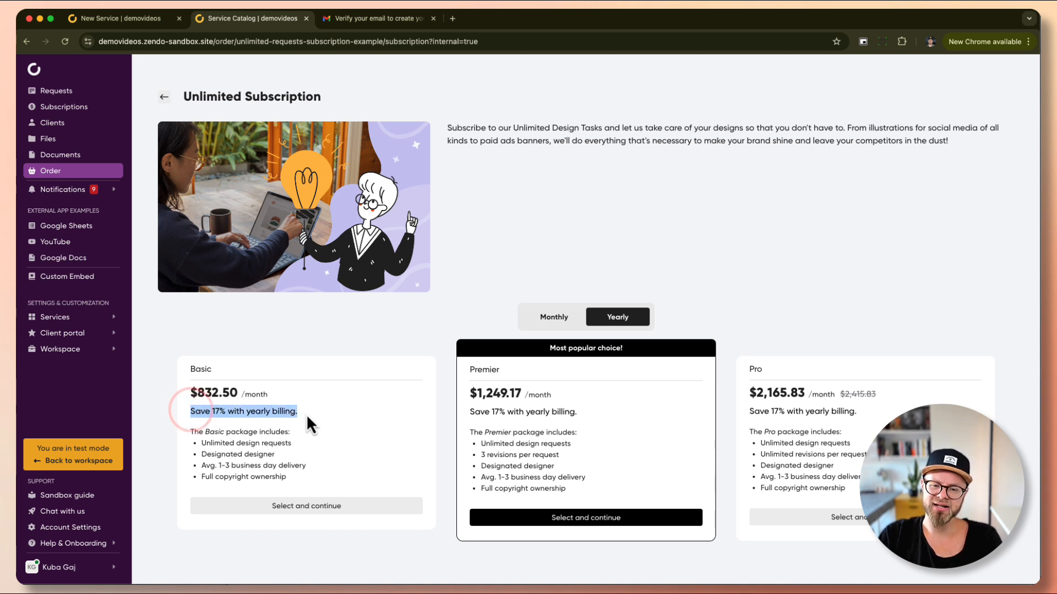
drag(465, 411, 613, 416)
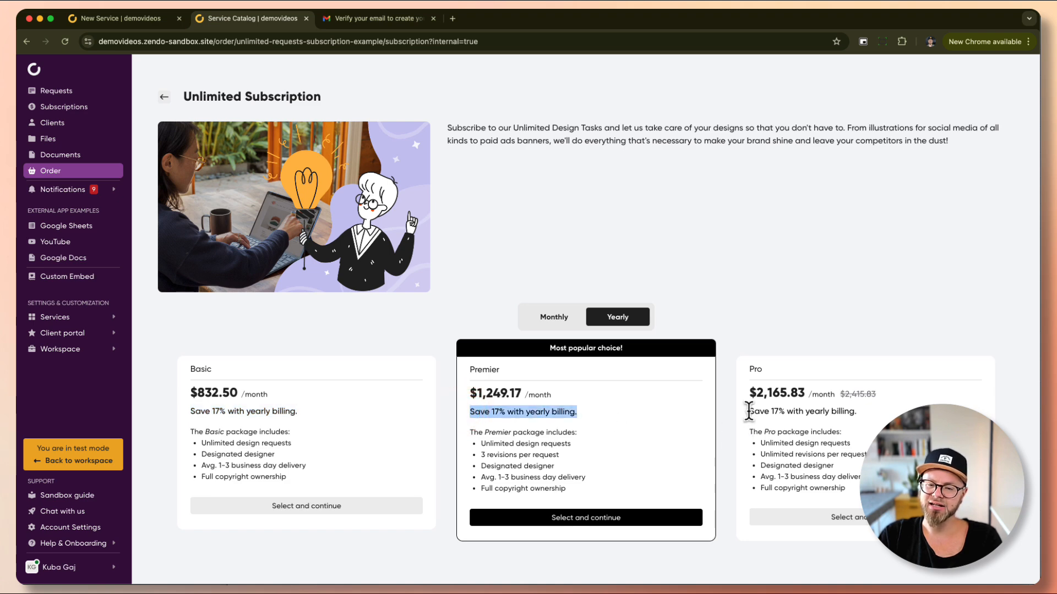
click(657, 405)
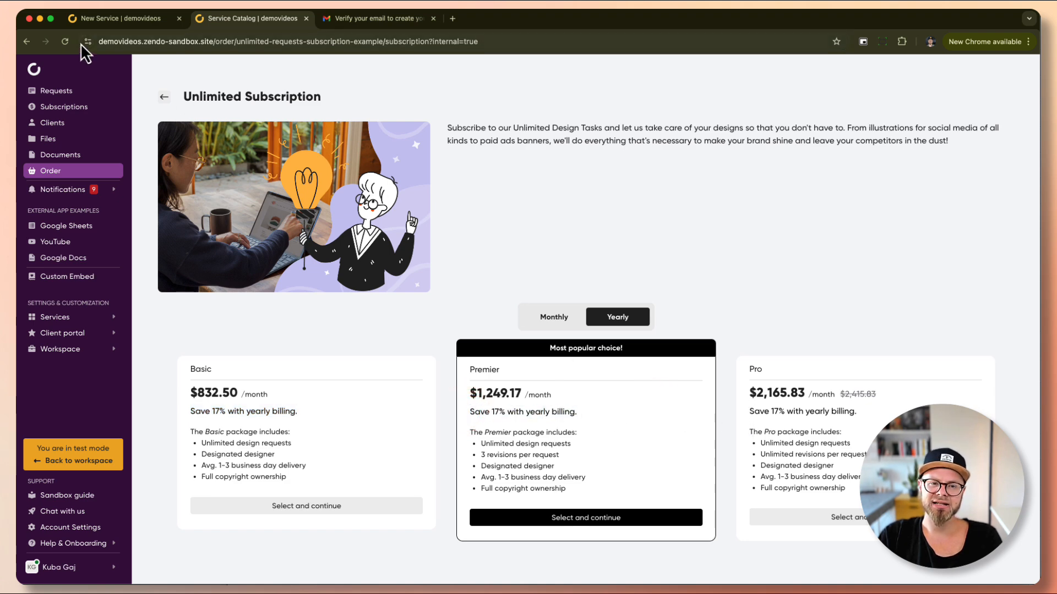
click(118, 22)
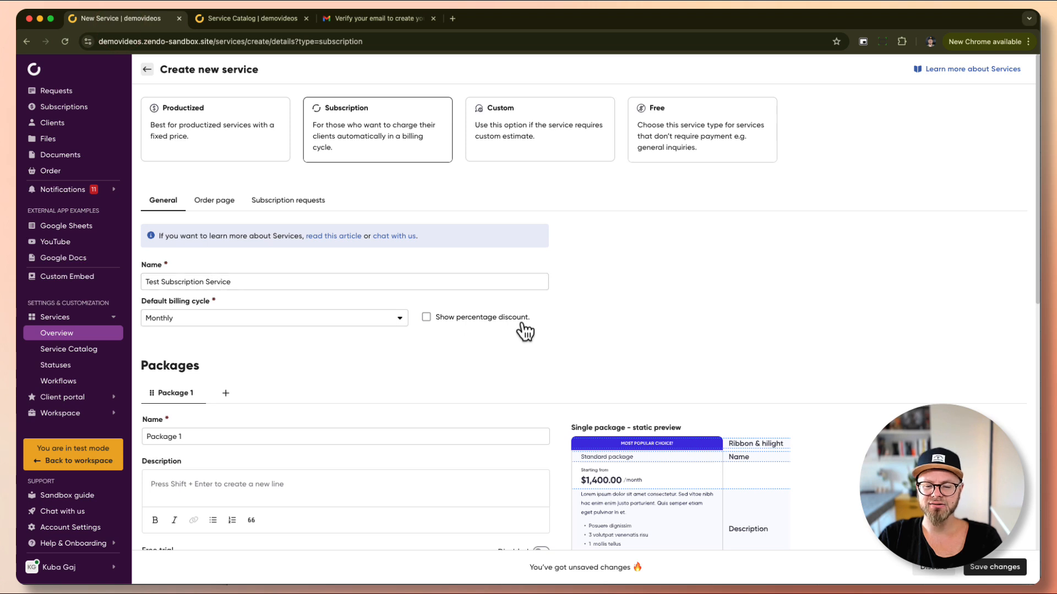
Keep Monthly as the default billing cycle and enable Show percentage discount.
click(212, 321)
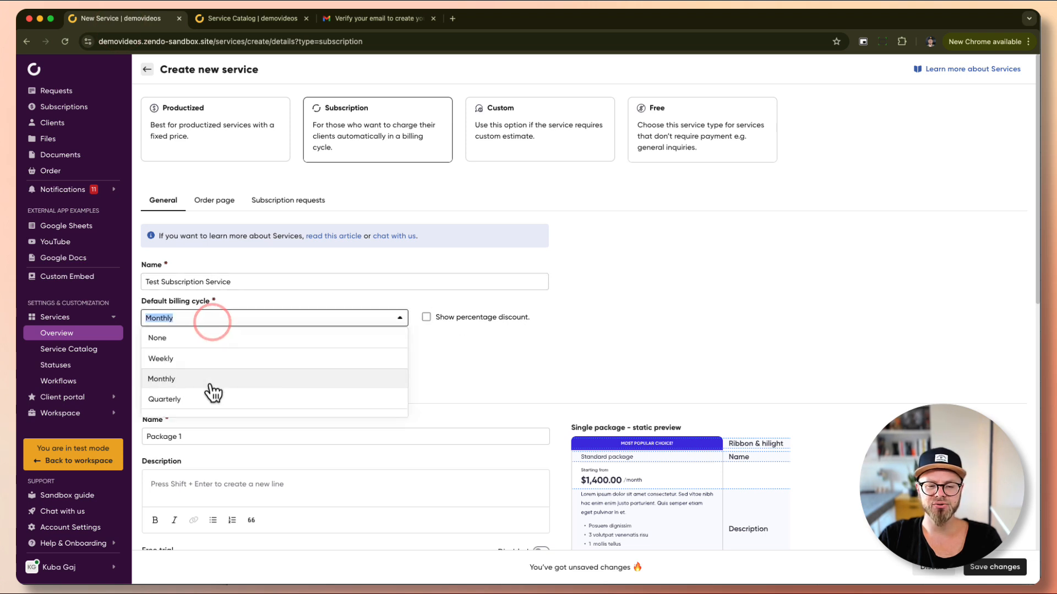
click(488, 325)
click(442, 319)
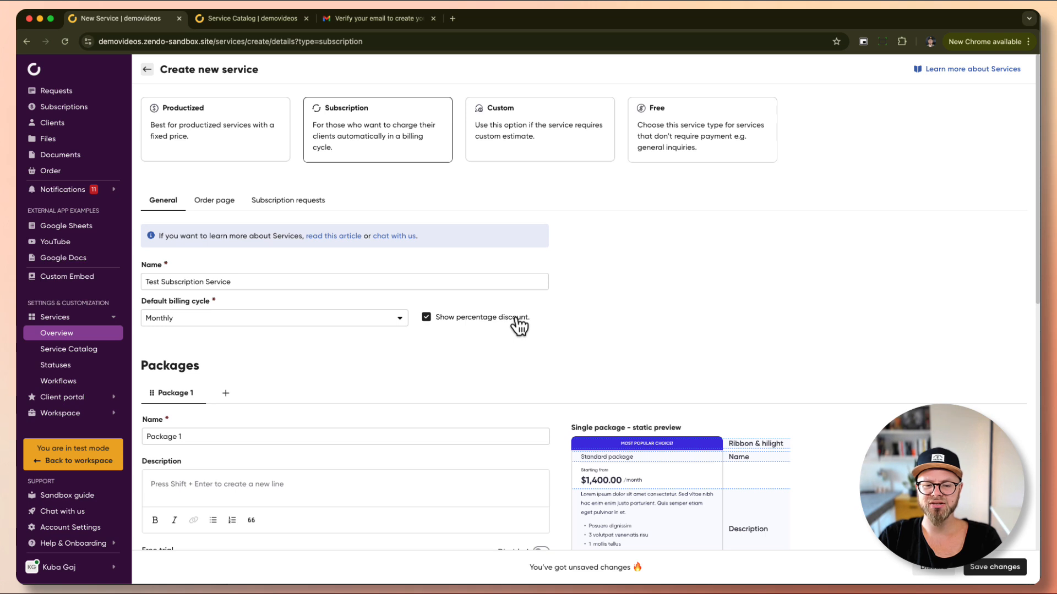
Recheck the Premier savings and monthly prices on the order page, then return to the form.
click(258, 21)
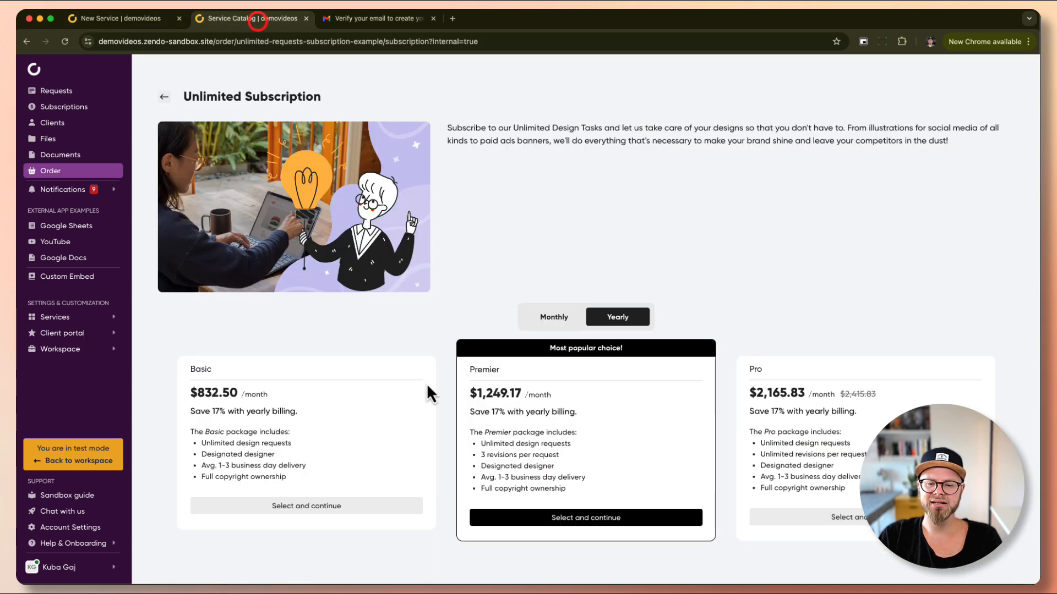
drag(469, 412, 616, 416)
click(617, 416)
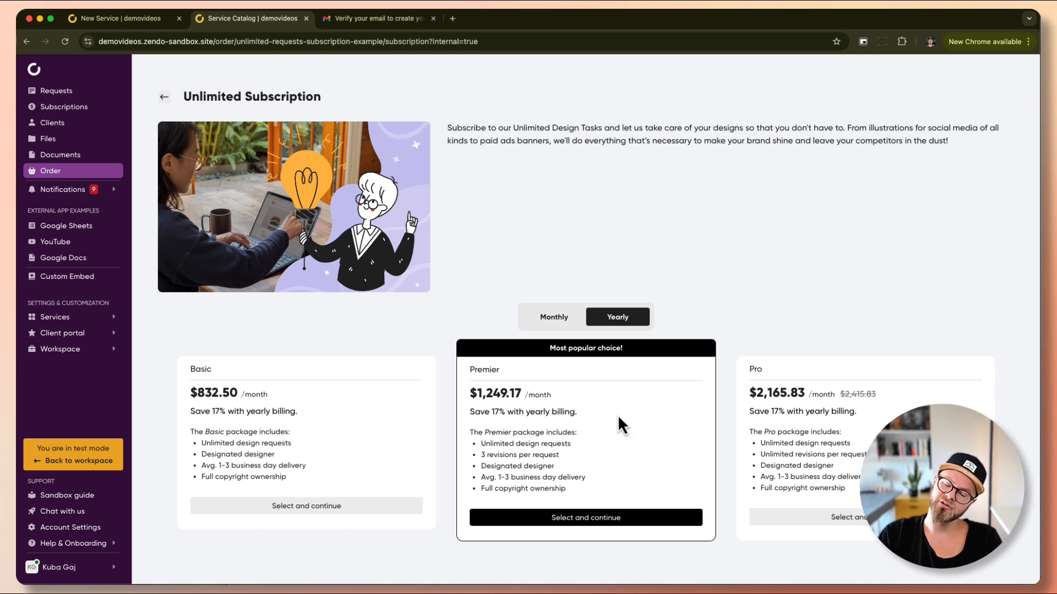
click(555, 323)
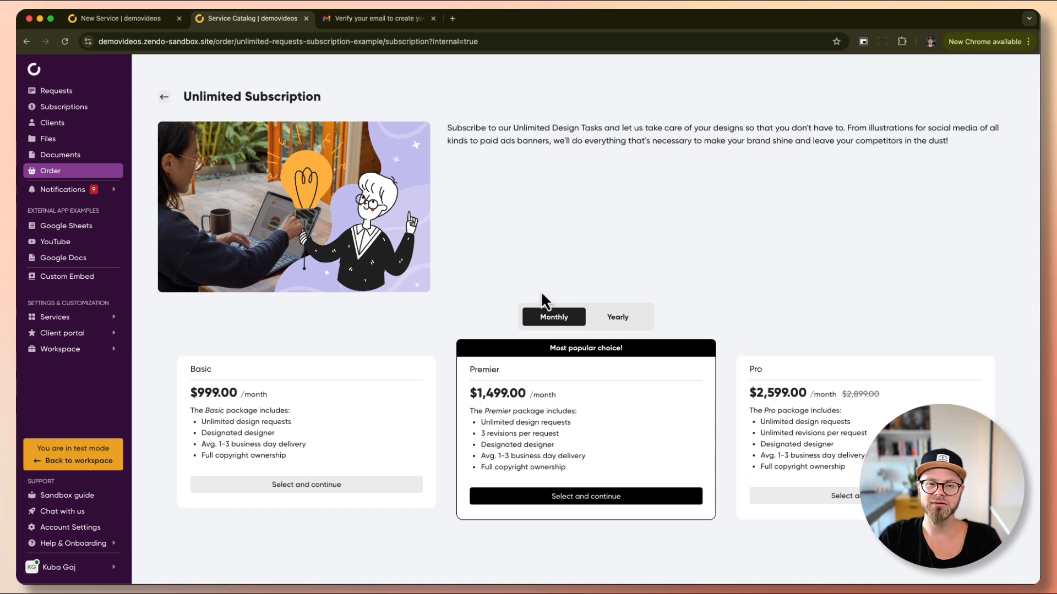
click(142, 22)
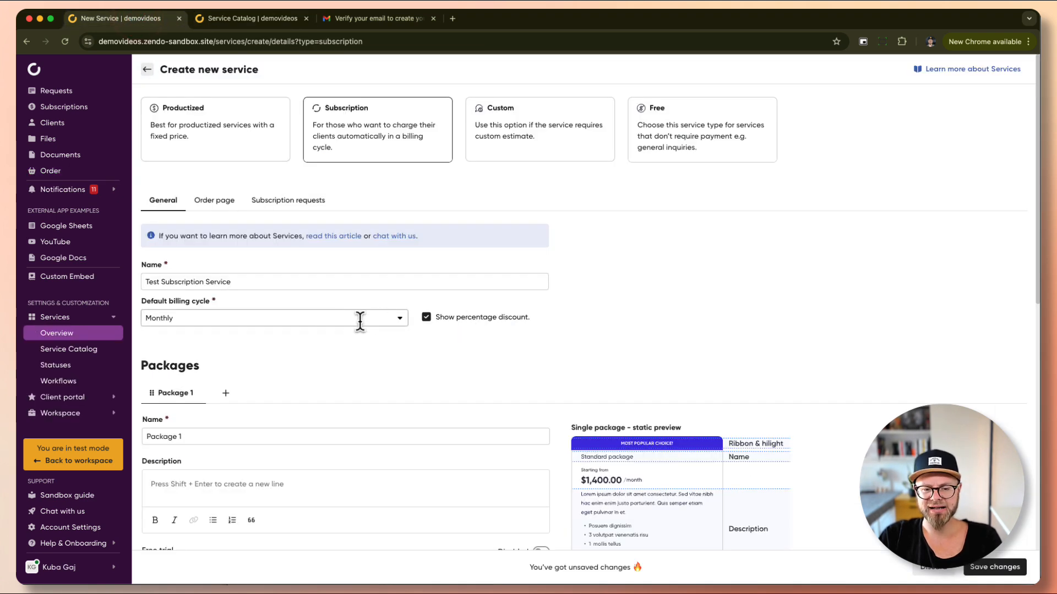
scroll(358, 323, down, 2)
scroll(358, 323, down, 3)
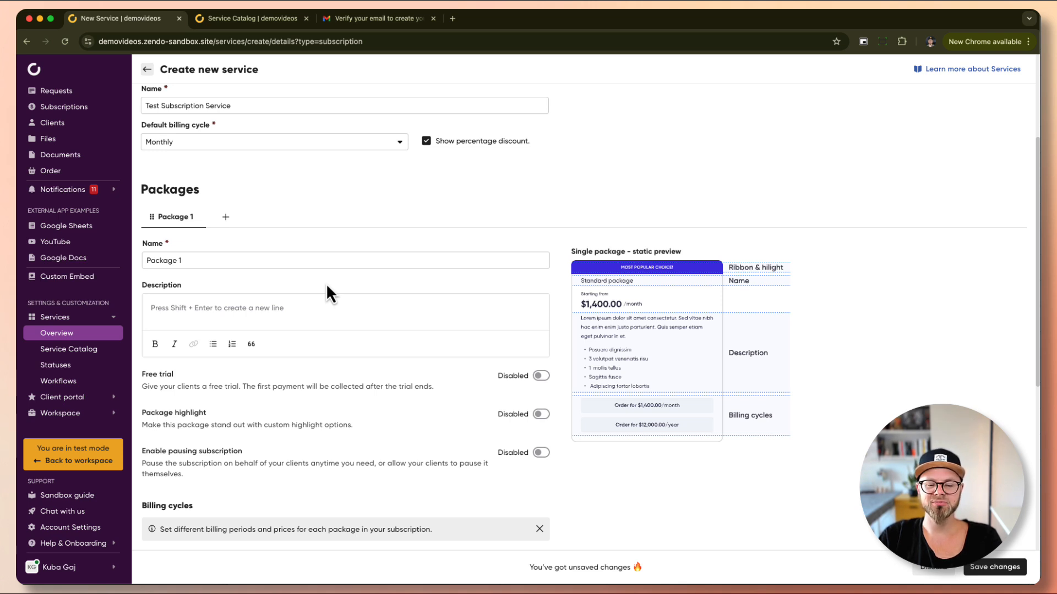
Browse the plans on getzendo.io/pricing in a new tab, then return to the service form.
click(453, 19)
text(getze)
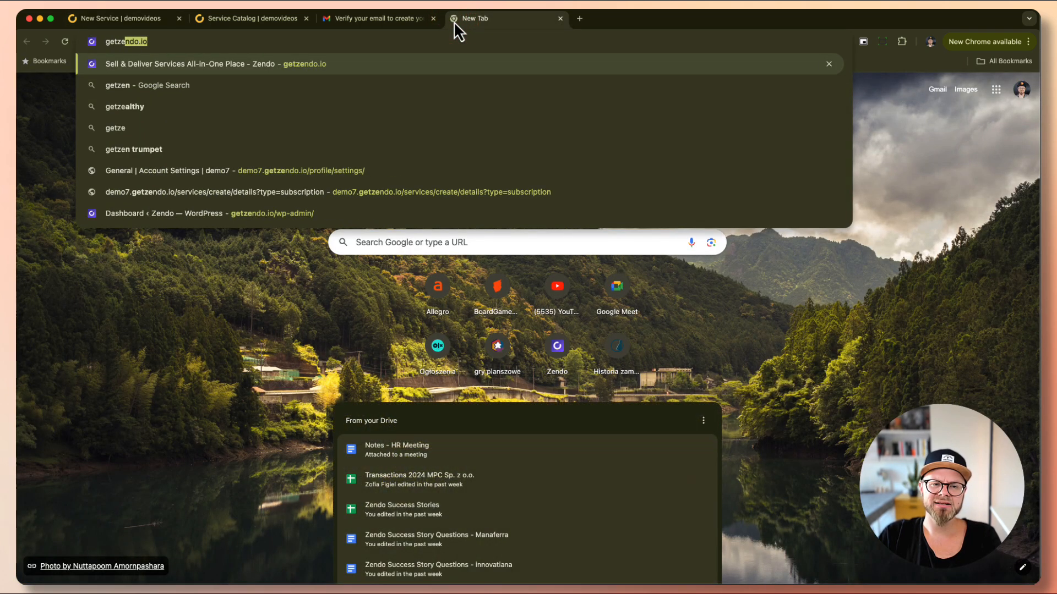
text(ndo.io/pri)
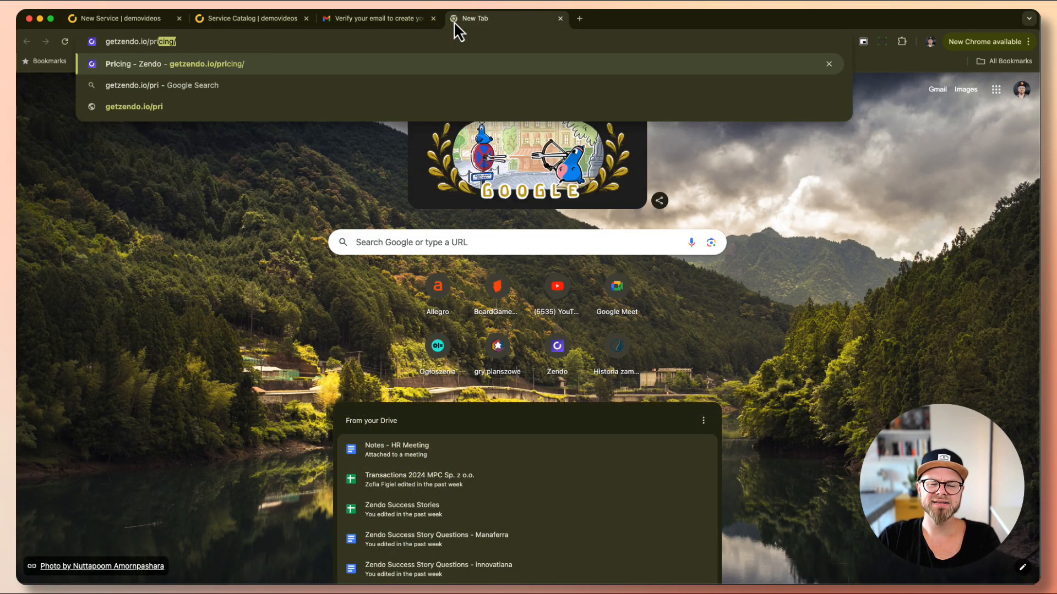
key(Return)
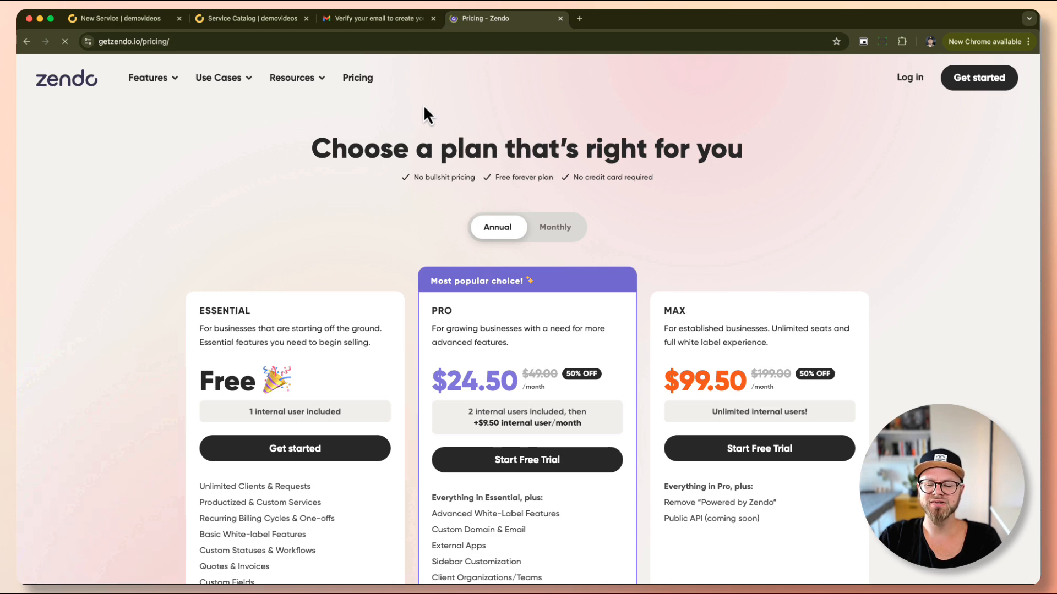
scroll(822, 224, down, 3)
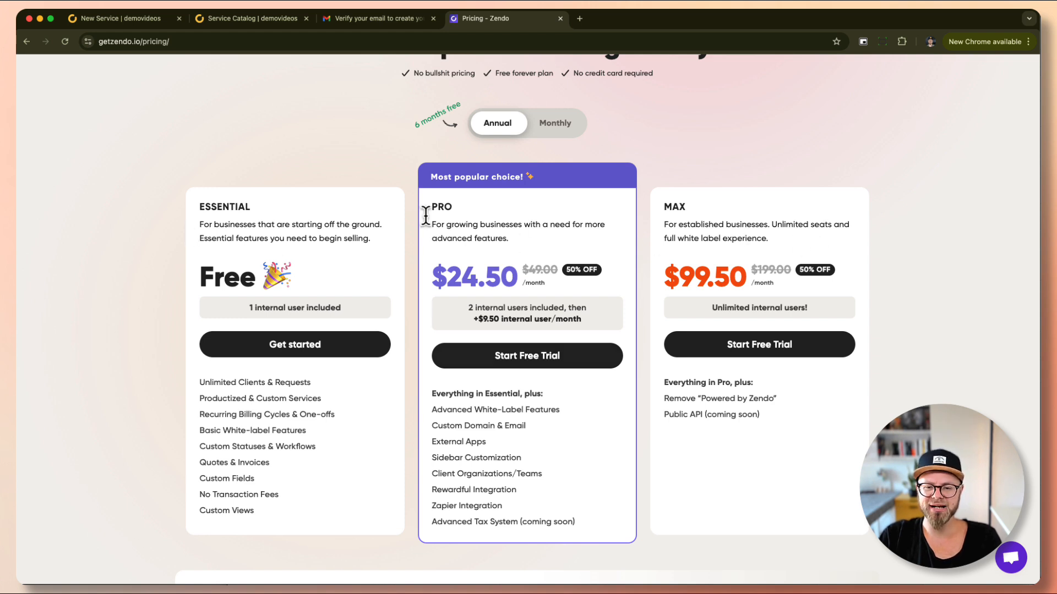
click(117, 23)
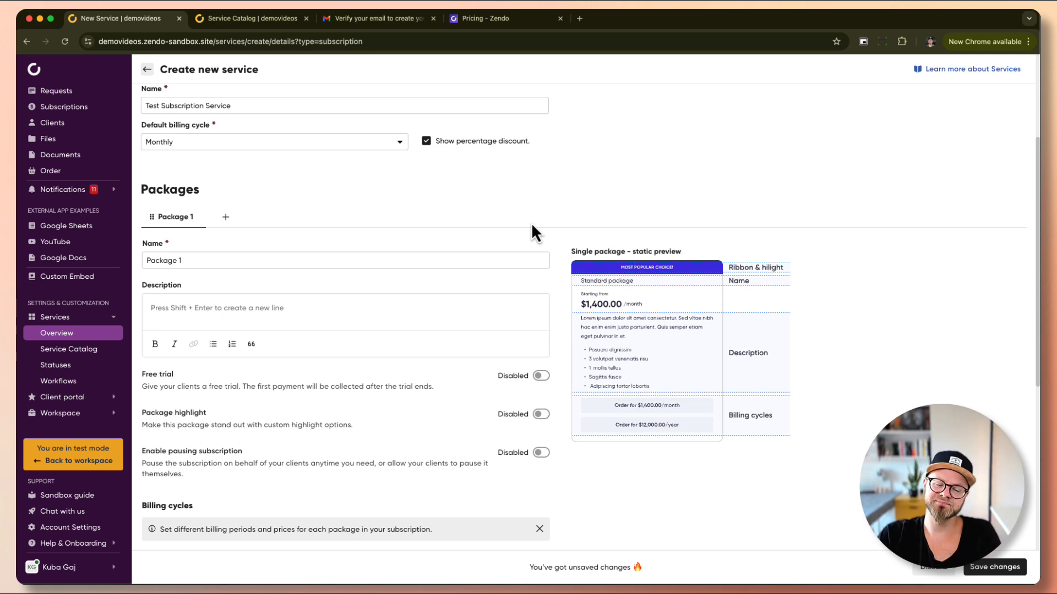
Rename the first subscription package from Package 1 to 'Basic'.
triple_click(188, 258)
text(Basi)
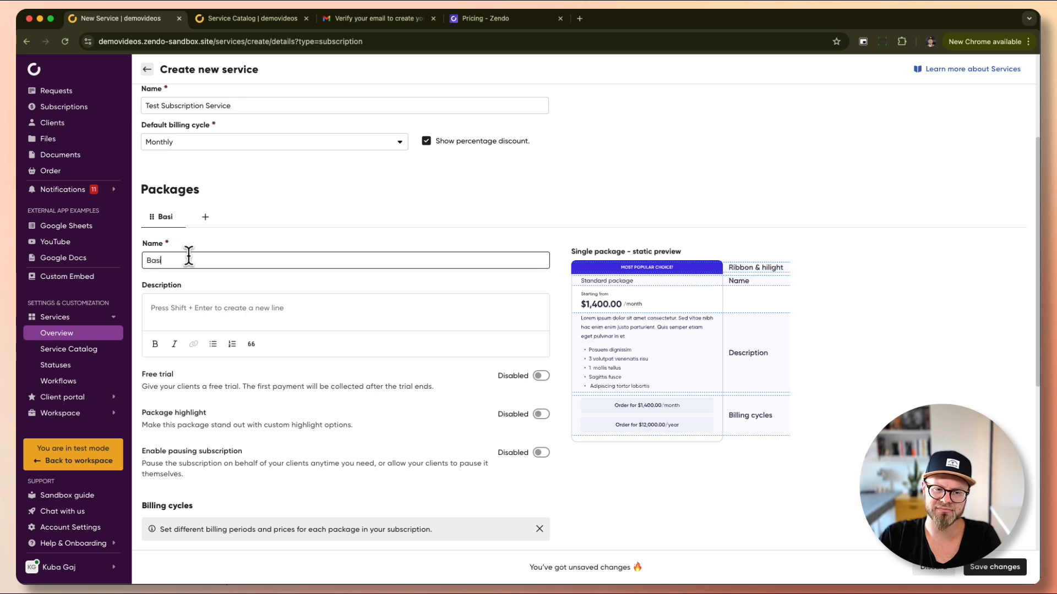
text(c)
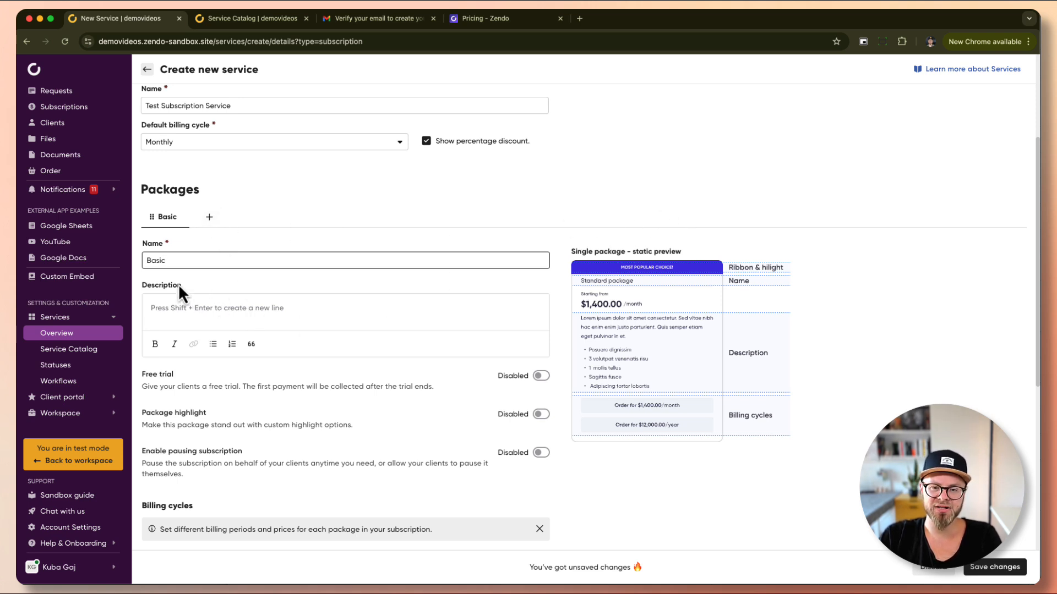
click(161, 309)
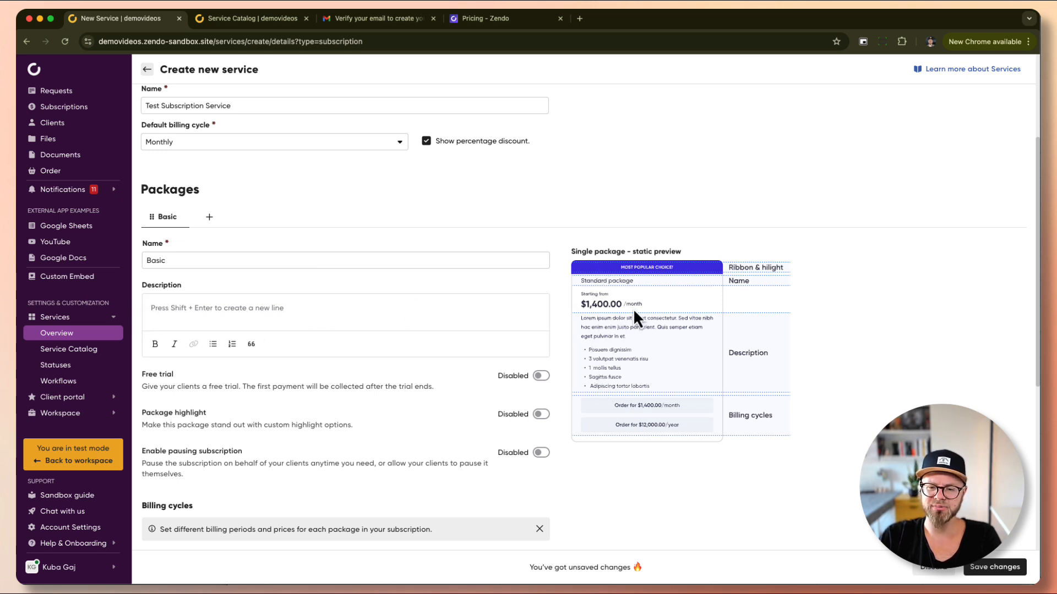
Paste Lorem Ipsum placeholder text into the Basic package description and remove the stray character.
click(269, 309)
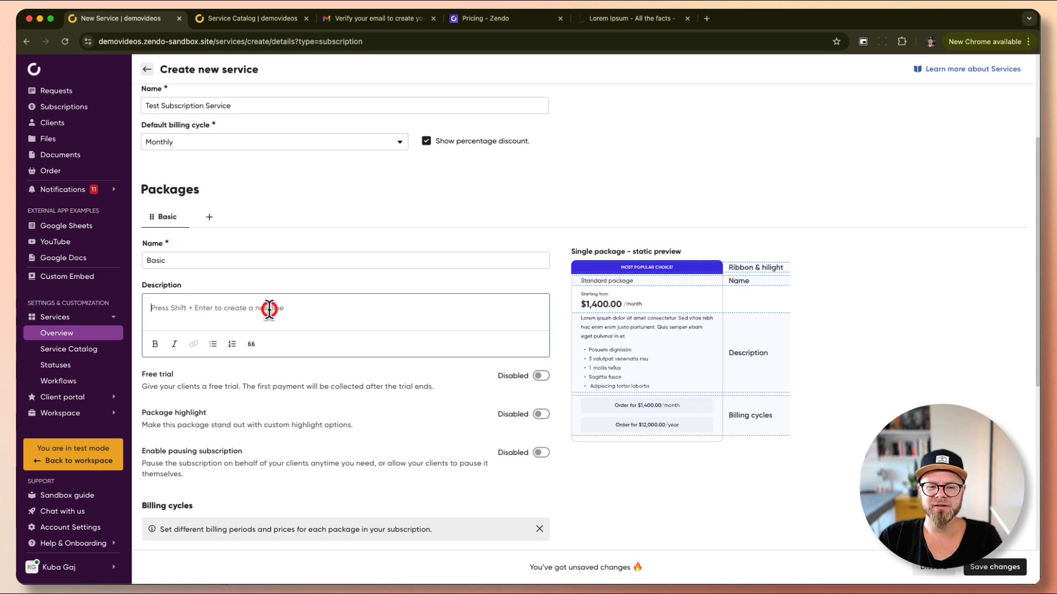
text(Lorem Ipsum is simply dummy text of the printing and typesetting industry. Lorem Ipsum has been the industry's standard dummy text ever since the 1500s, when an unknown printer took a galley of type and scrambled it to make a type specimen book. It has survived not only five centuries, but also the leap into electronic typesetting, remaining essentially unchanged. It was popularised in the 1960s with the release of Letraset sheets containing Lorem Ipsum passages, and more recently with desktop publishing software like Aldus PageMaker including versions of Lorem Ipsum.)
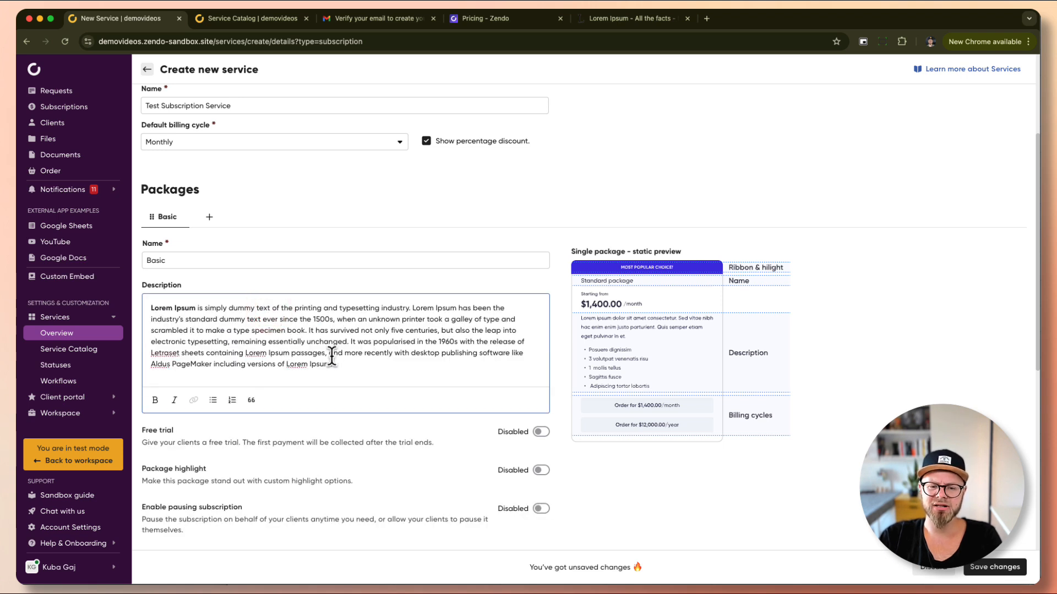
drag(309, 331, 368, 378)
text(x)
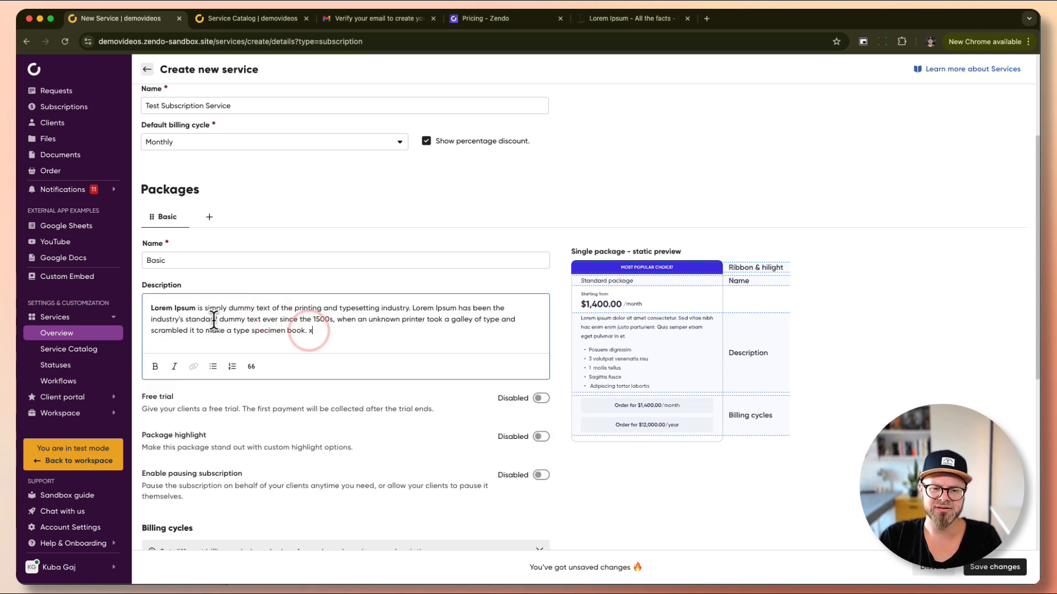
key(BackSpace)
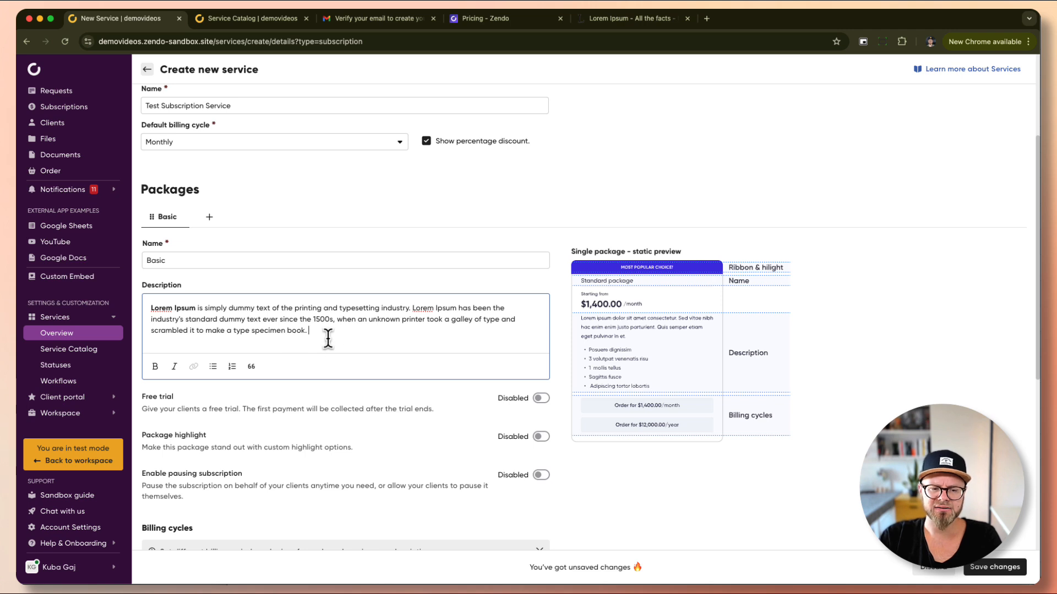
Unbold 'Lorem Ipsum' and bold the unknown-printer phrase in the description.
drag(196, 308, 151, 308)
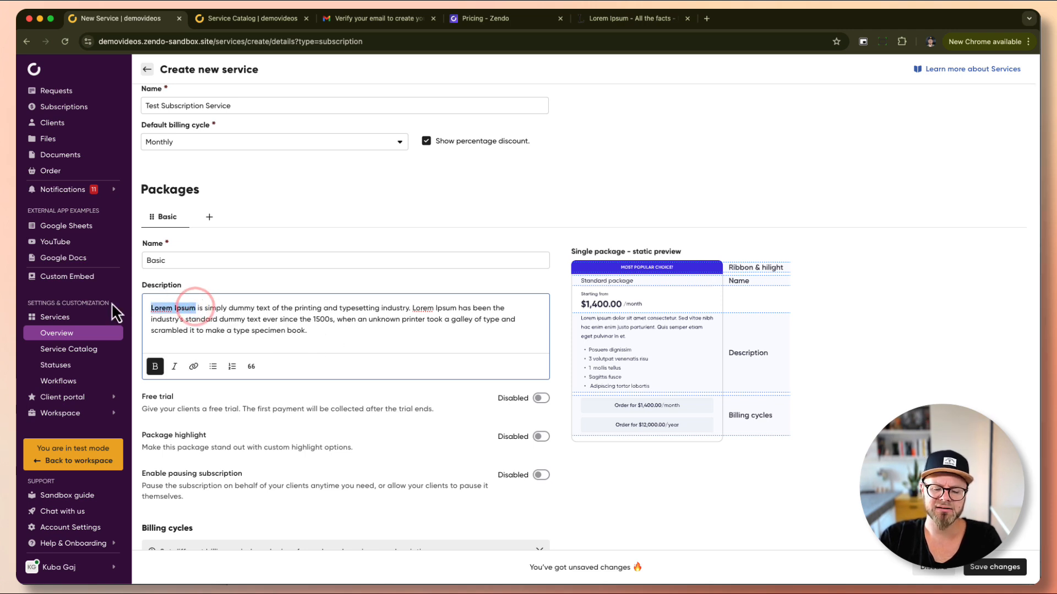
key(super+b)
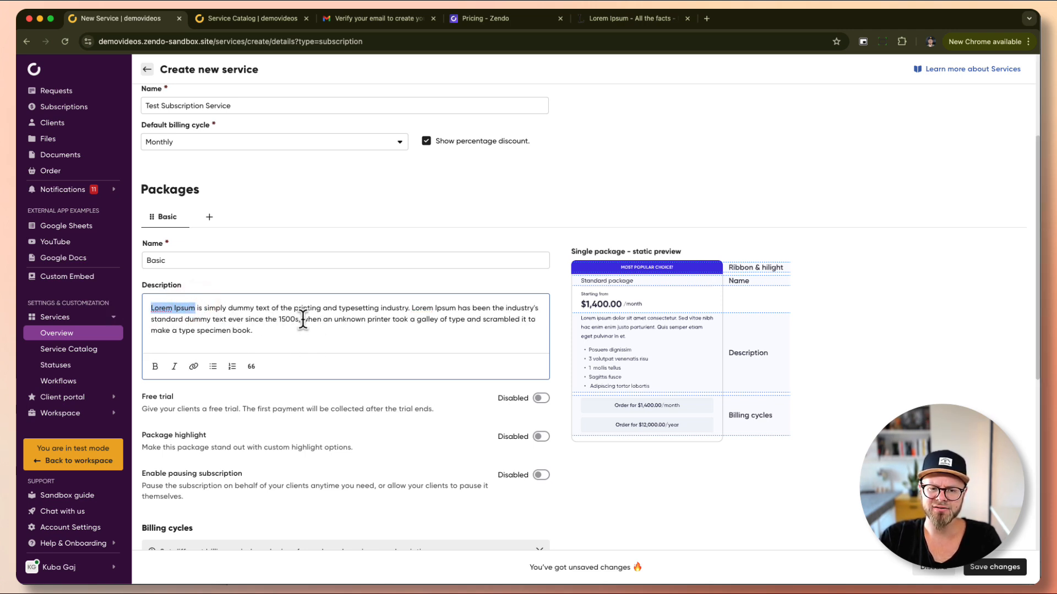
drag(303, 319, 519, 322)
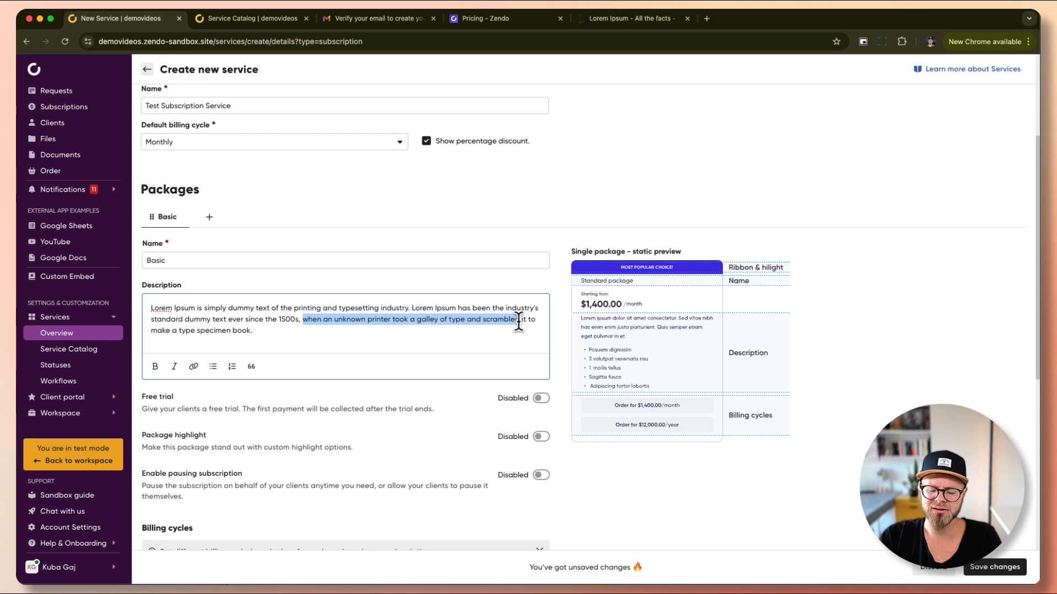
key(super+b)
click(384, 338)
scroll(224, 341, down, 5)
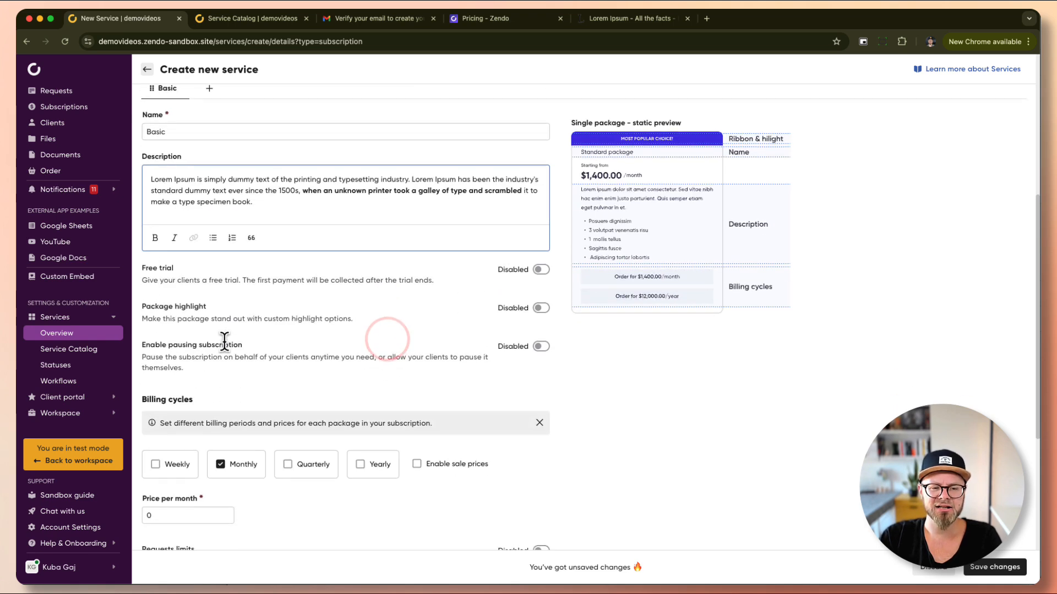
click(241, 295)
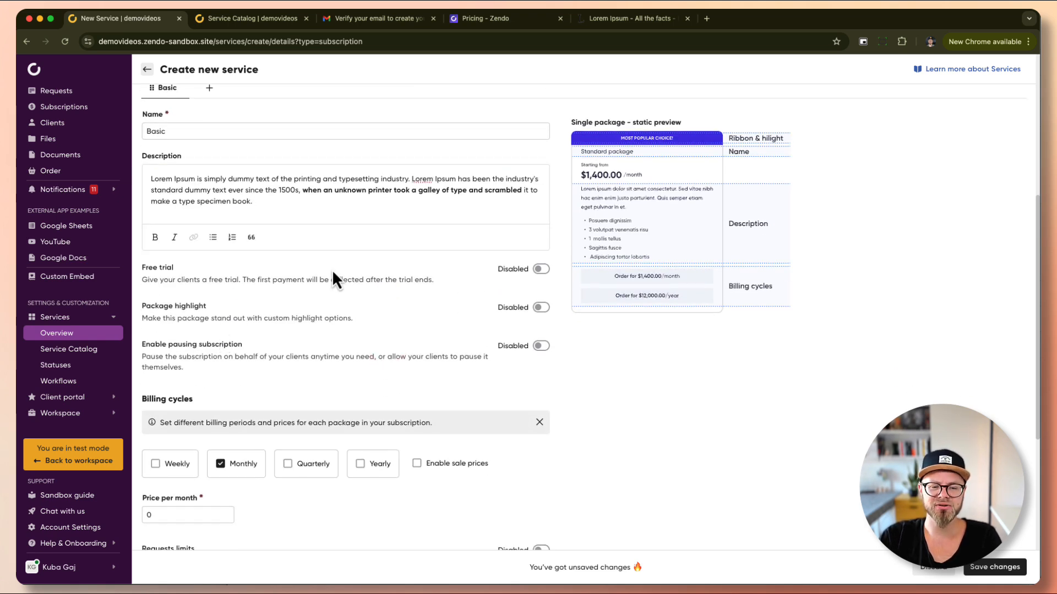
Enable a 14-day free trial on the Basic package.
click(541, 269)
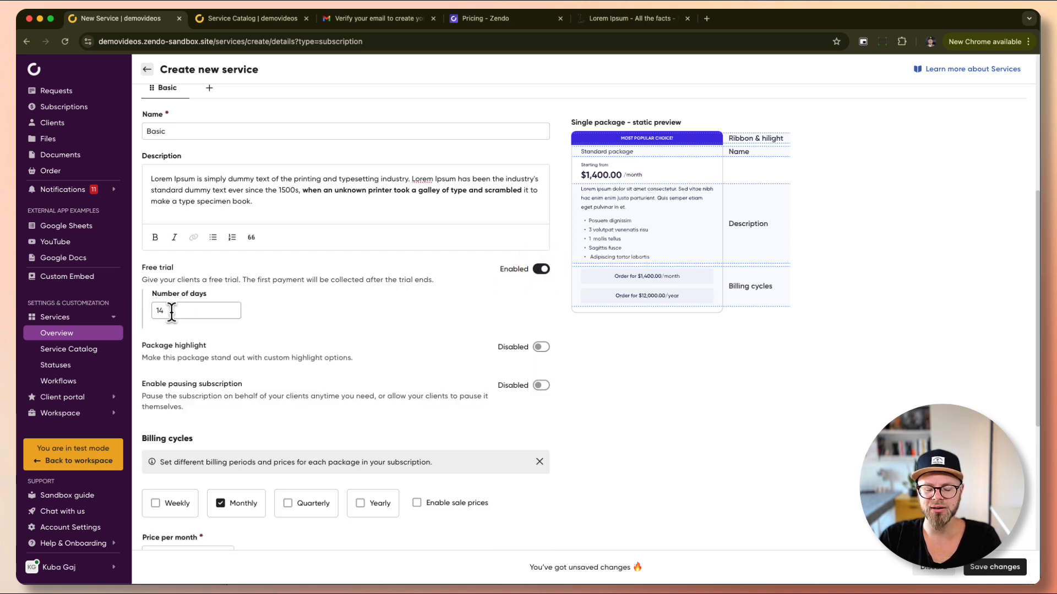
scroll(172, 312, up, 2)
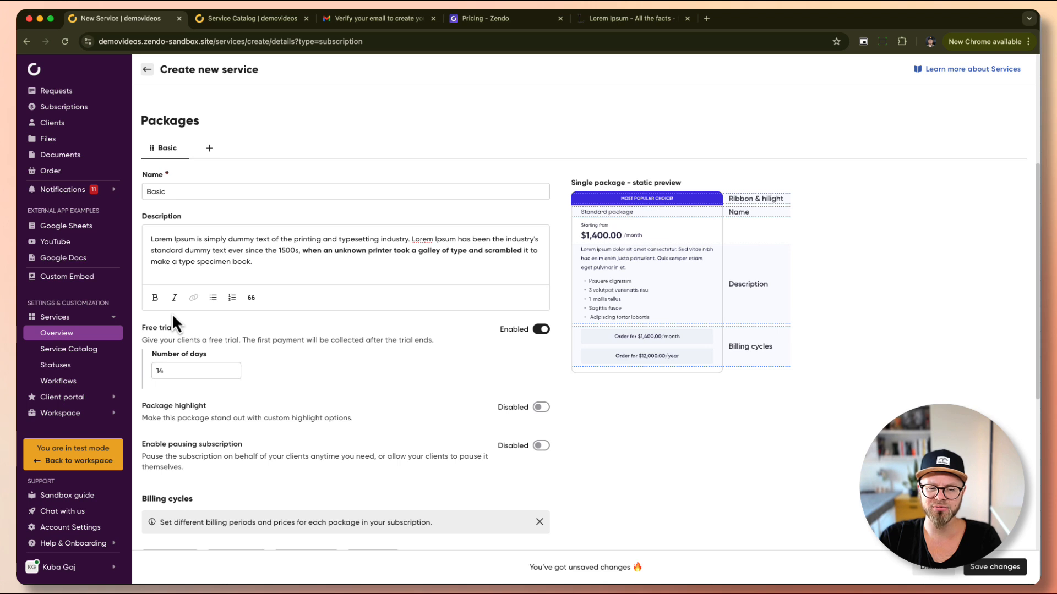
scroll(173, 216, up, 1)
scroll(180, 432, down, 2)
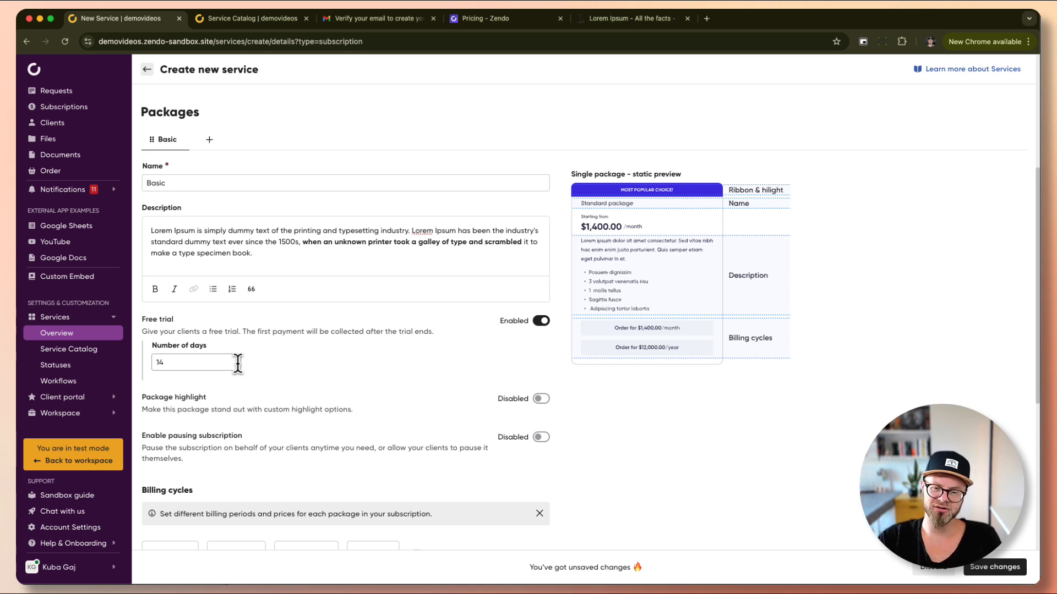
click(302, 364)
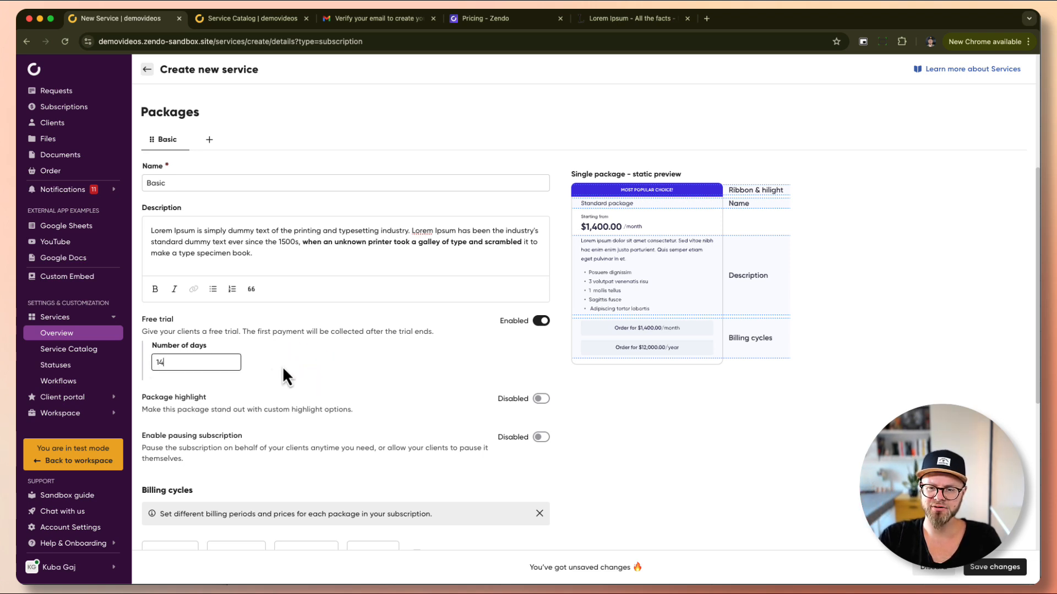
scroll(284, 370, down, 1)
click(540, 363)
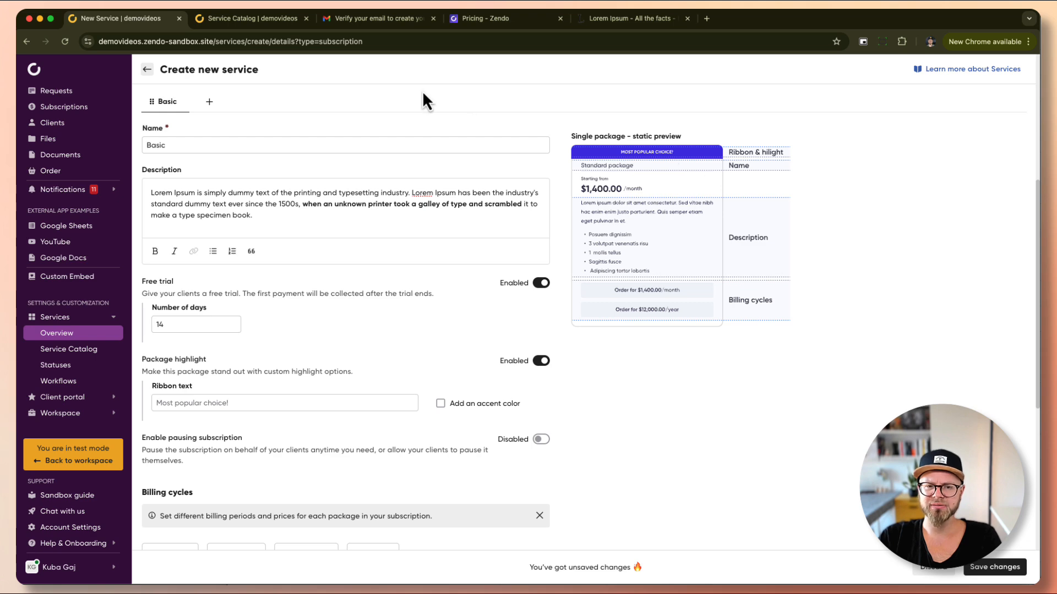
click(236, 16)
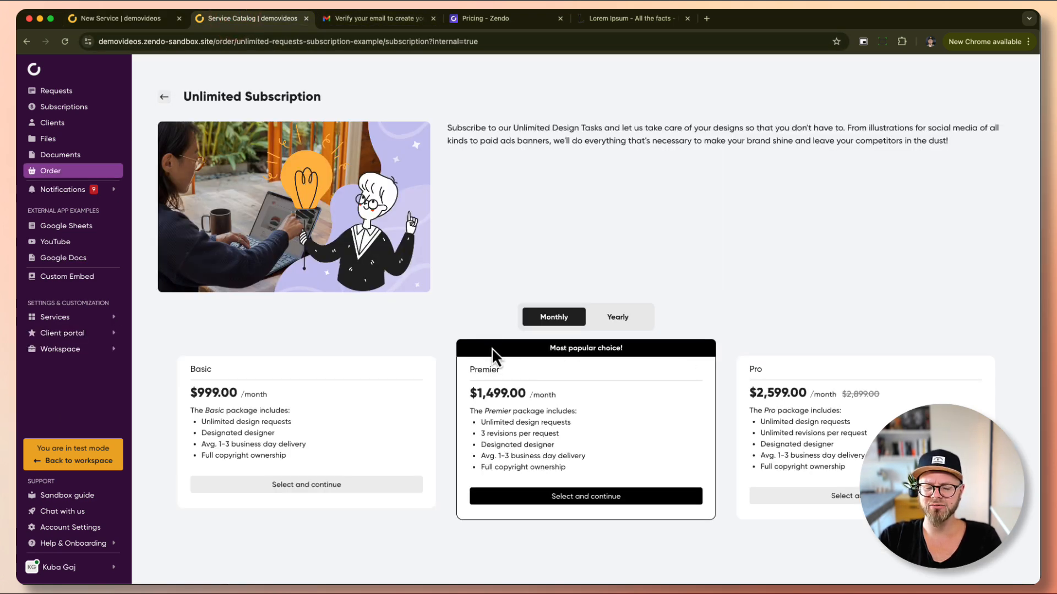
click(112, 20)
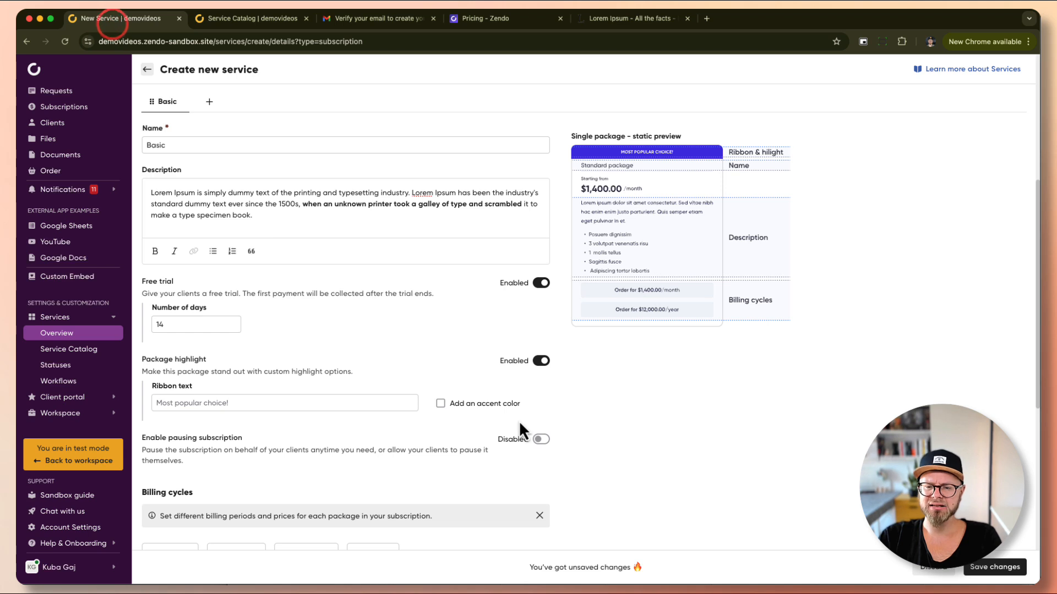
click(277, 401)
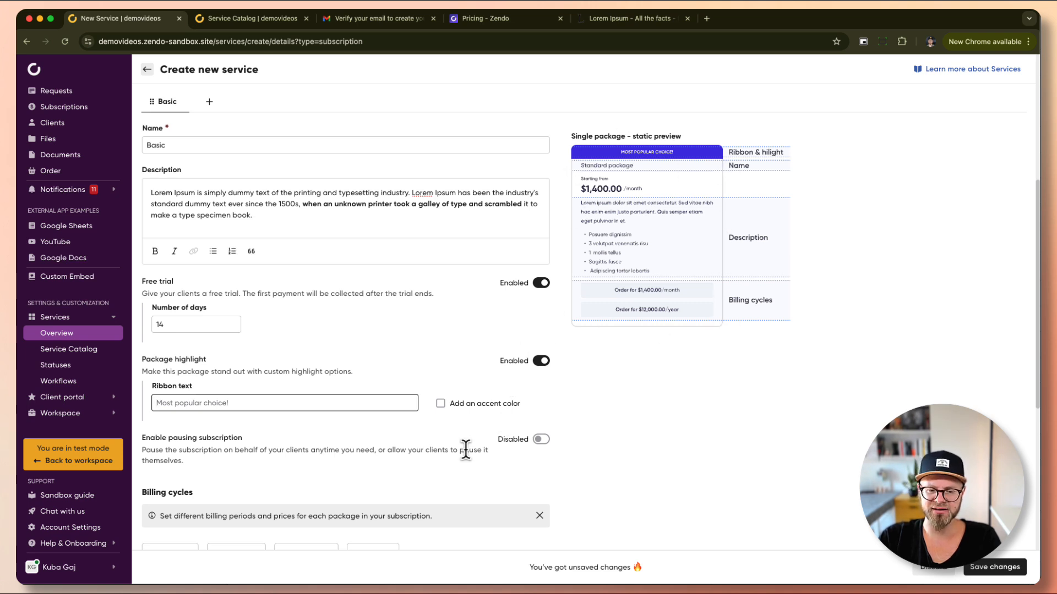
click(541, 361)
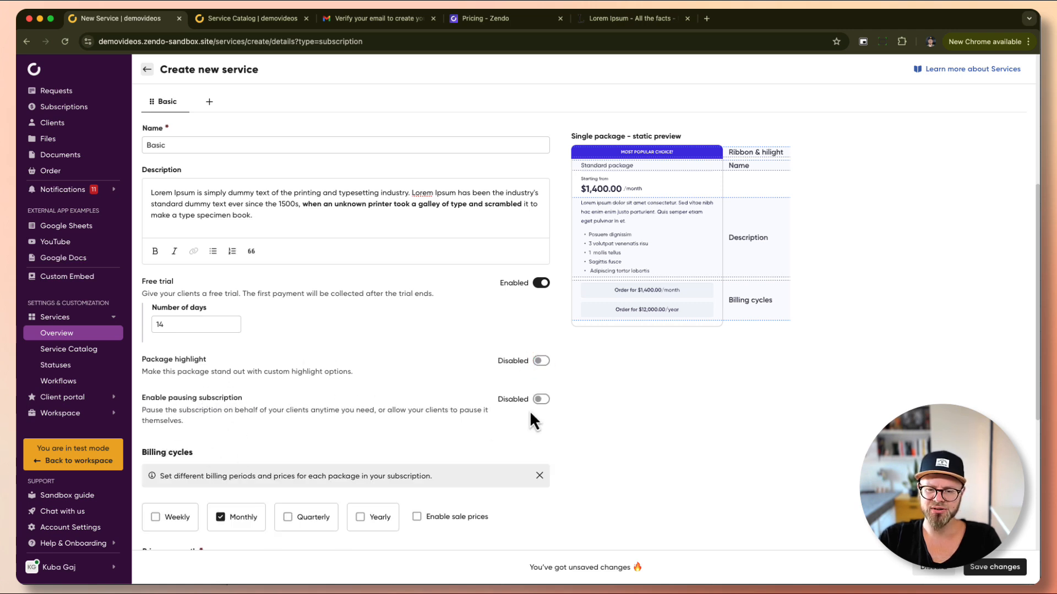
Enable pausing on the Basic package and let clients pause it themselves.
click(541, 399)
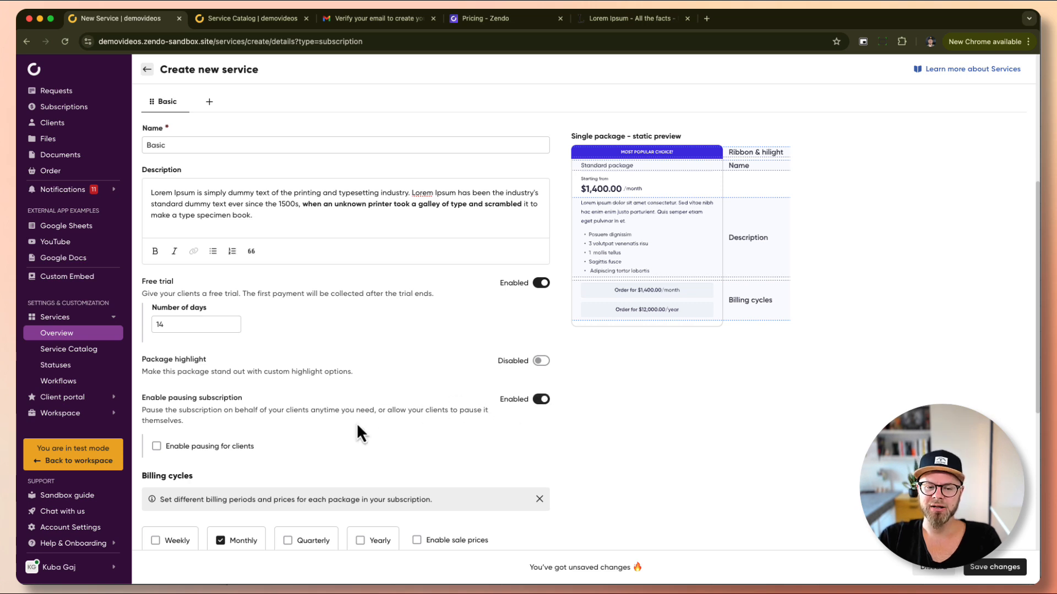
click(156, 446)
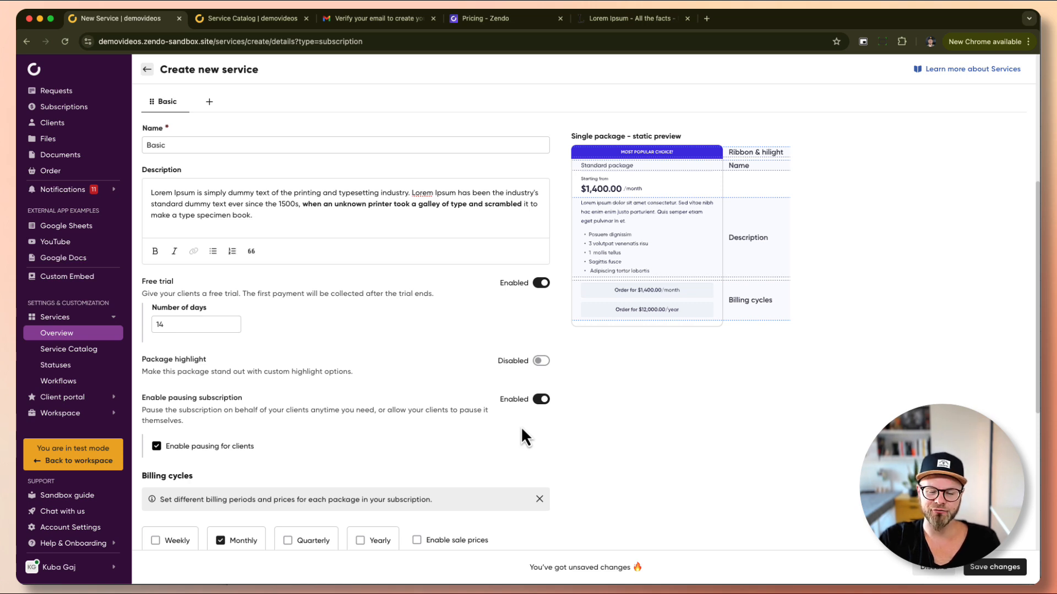
scroll(522, 429, down, 4)
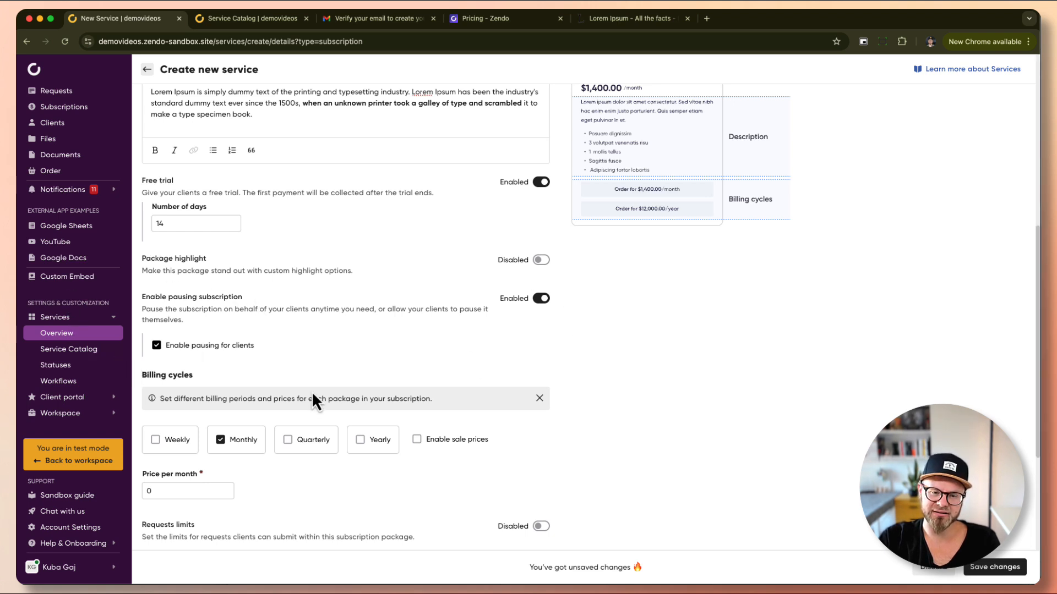
Set the Basic package billing cycles to Monthly and Yearly only.
scroll(347, 344, down, 3)
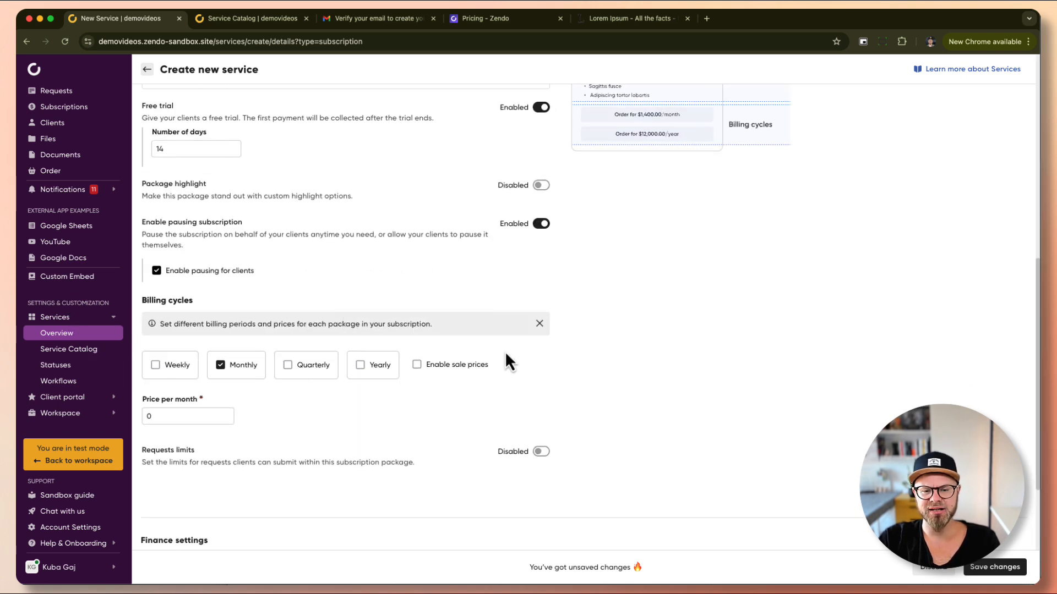
click(175, 366)
click(300, 365)
click(374, 368)
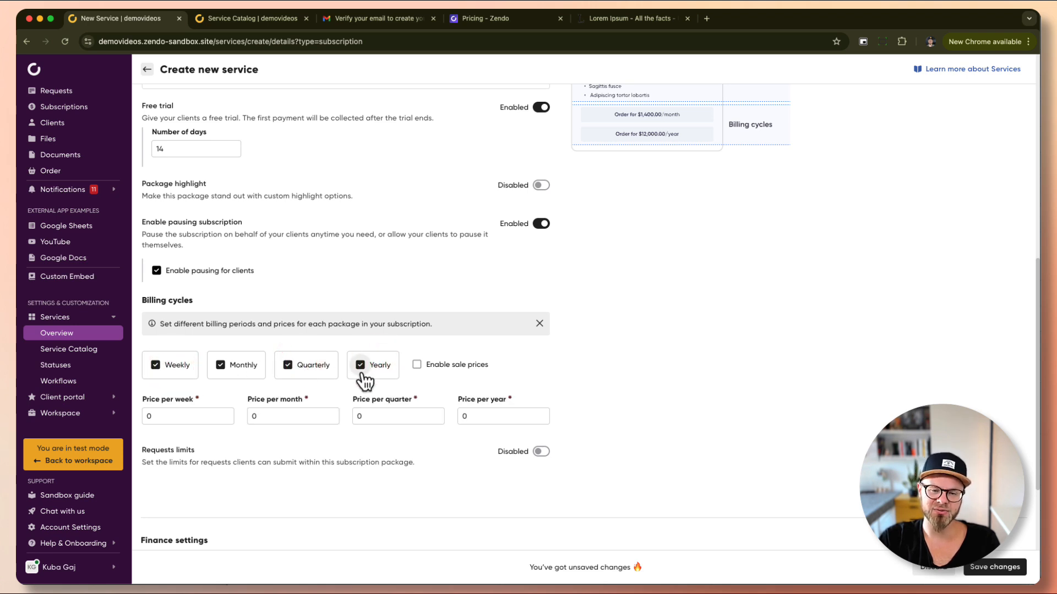
click(312, 367)
click(167, 365)
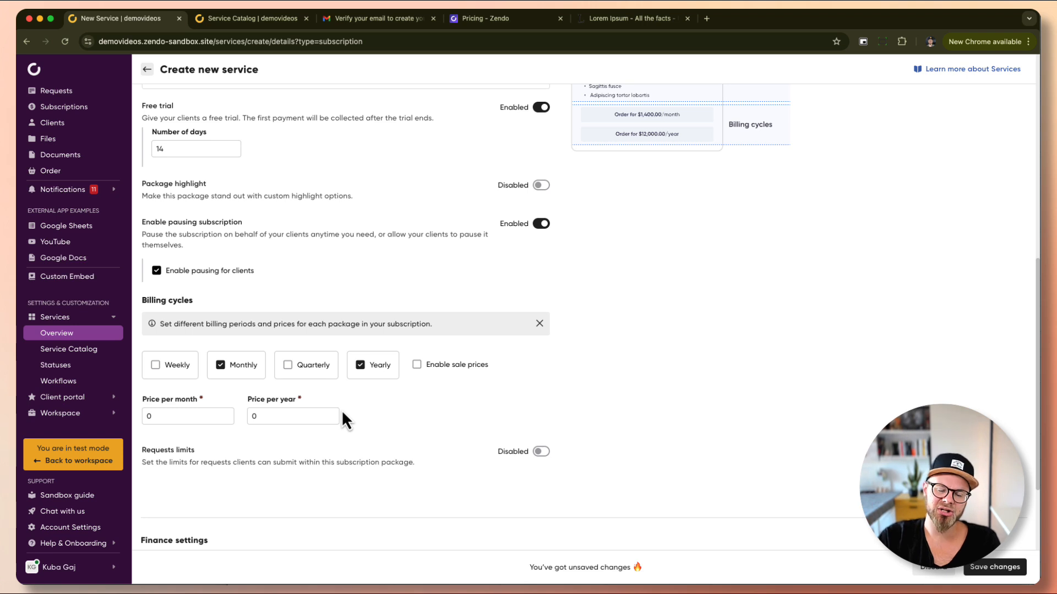
Price the Basic package at 99 per month and 999 per year, leaving sale prices off.
click(211, 413)
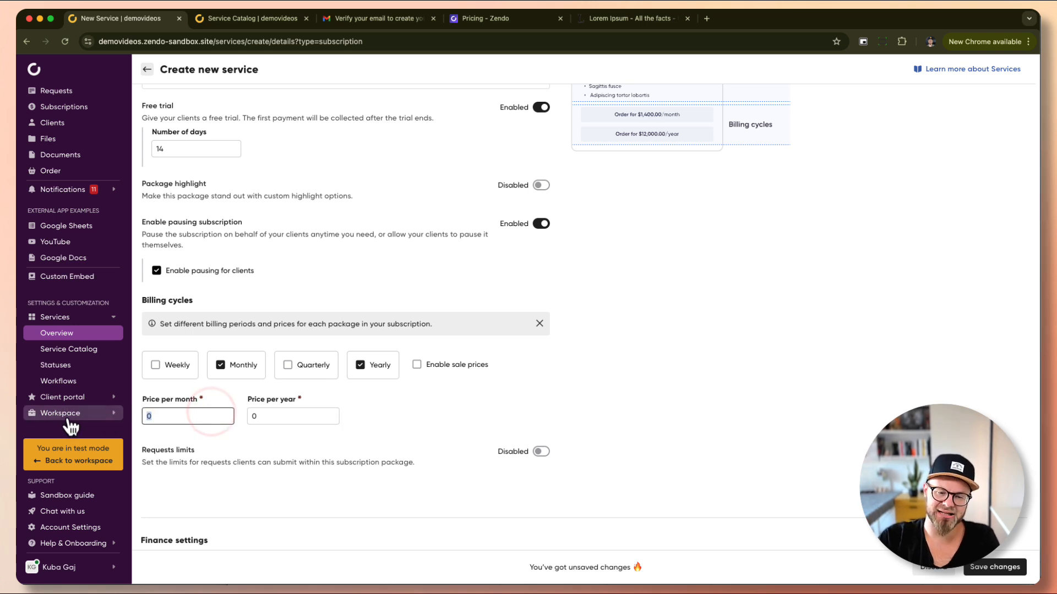
key(BackSpace)
text(99)
key(Tab)
text(999)
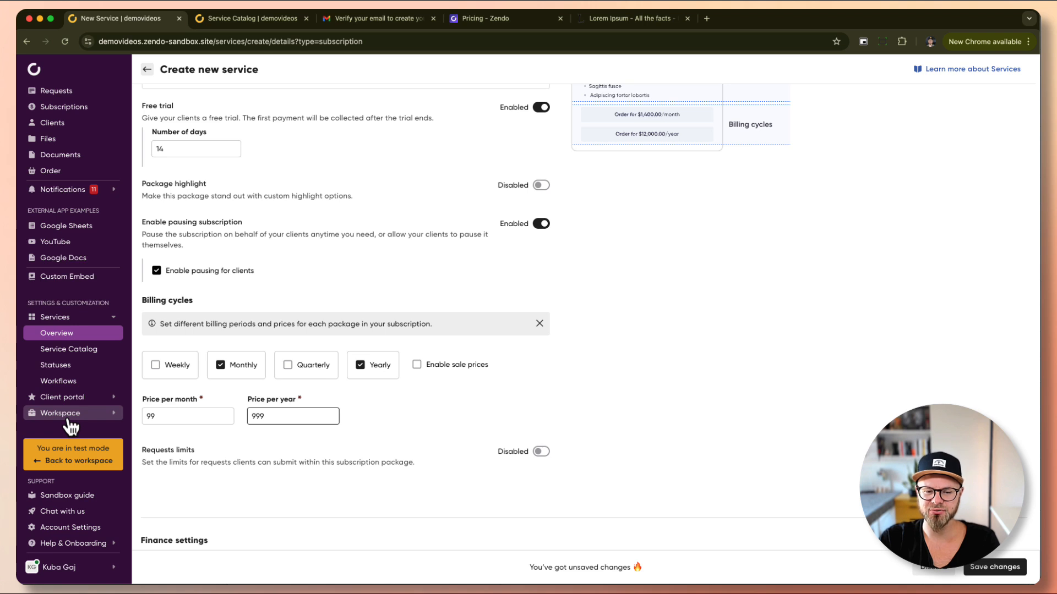
click(417, 365)
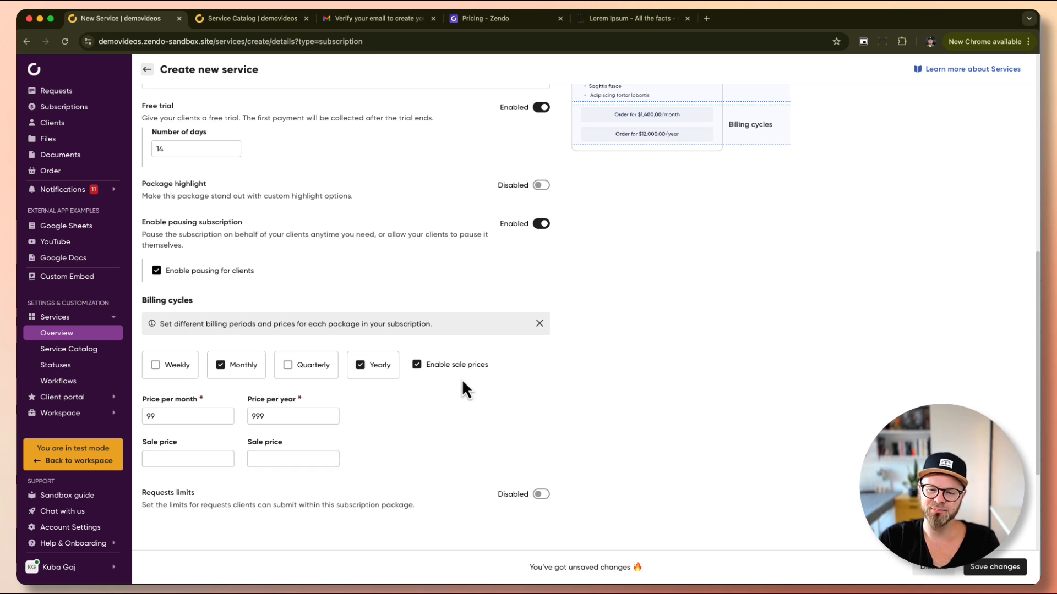
click(417, 364)
scroll(388, 429, down, 2)
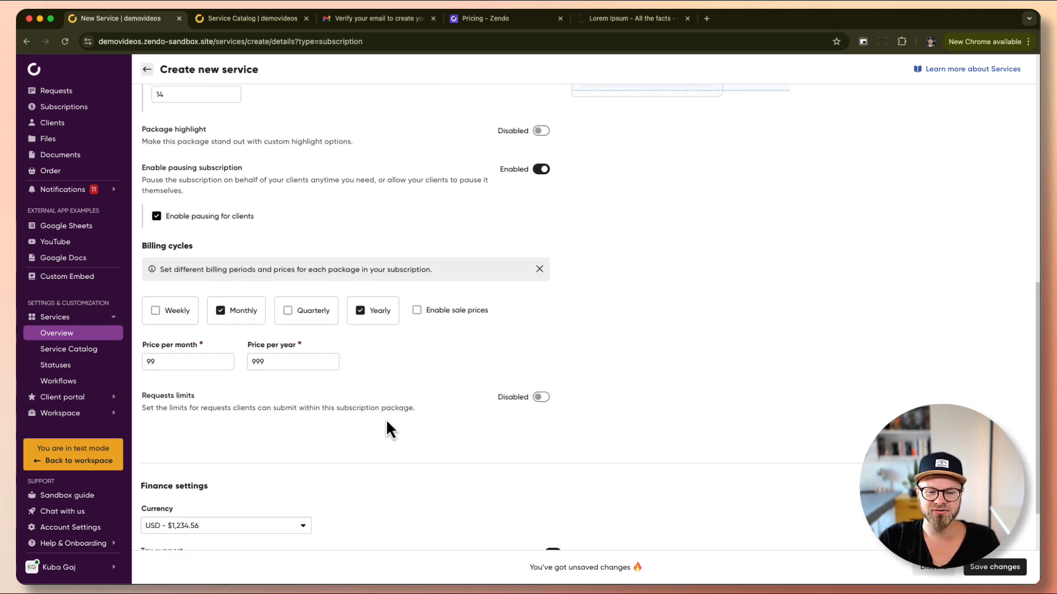
scroll(385, 418, down, 1)
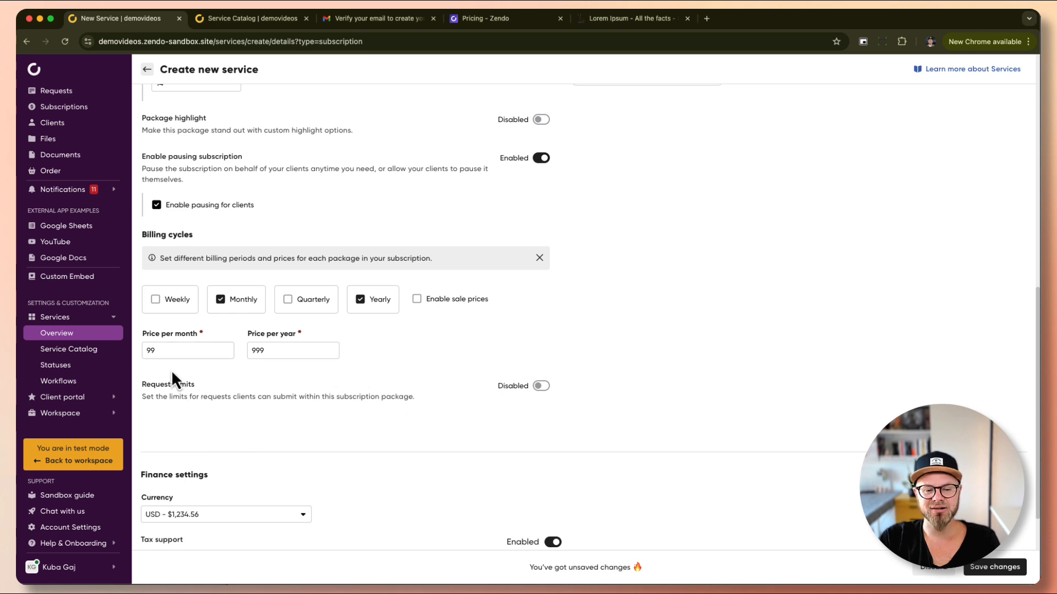
Enable request limits on Basic with a maximum of 2 completed requests per month.
click(541, 387)
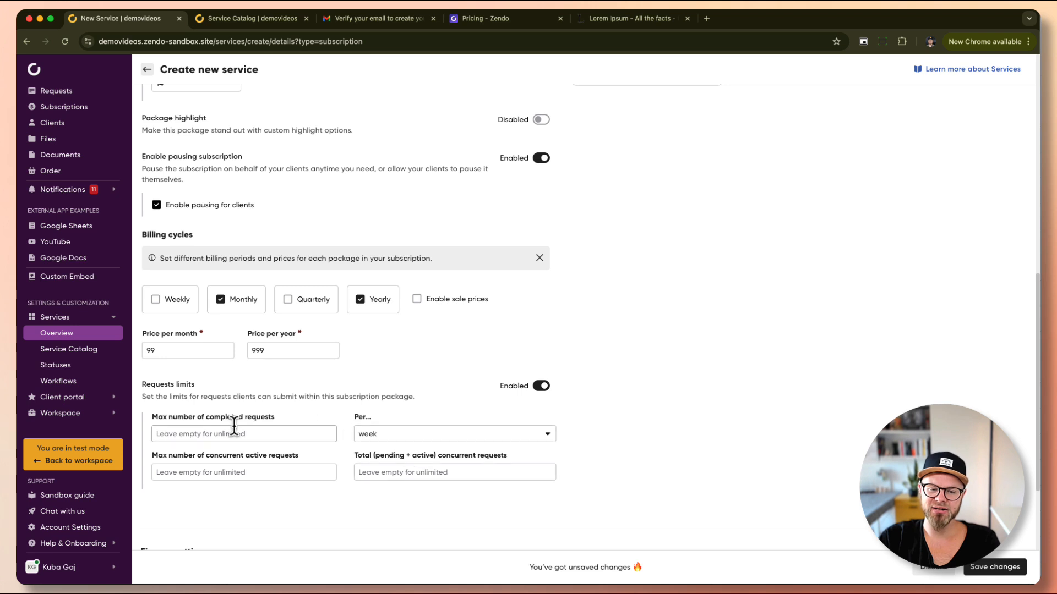
click(366, 434)
click(413, 476)
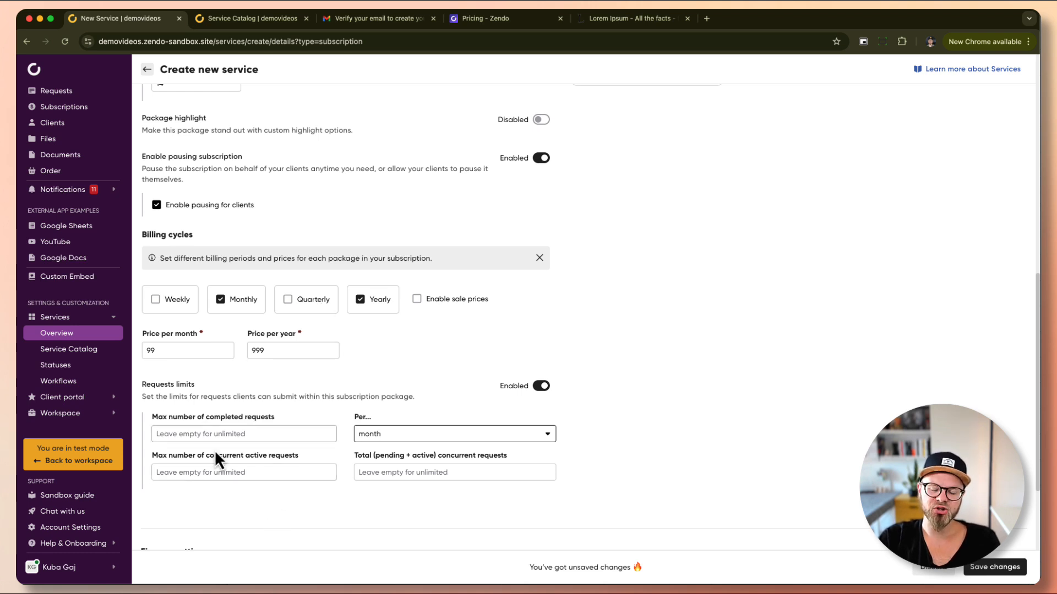
click(262, 433)
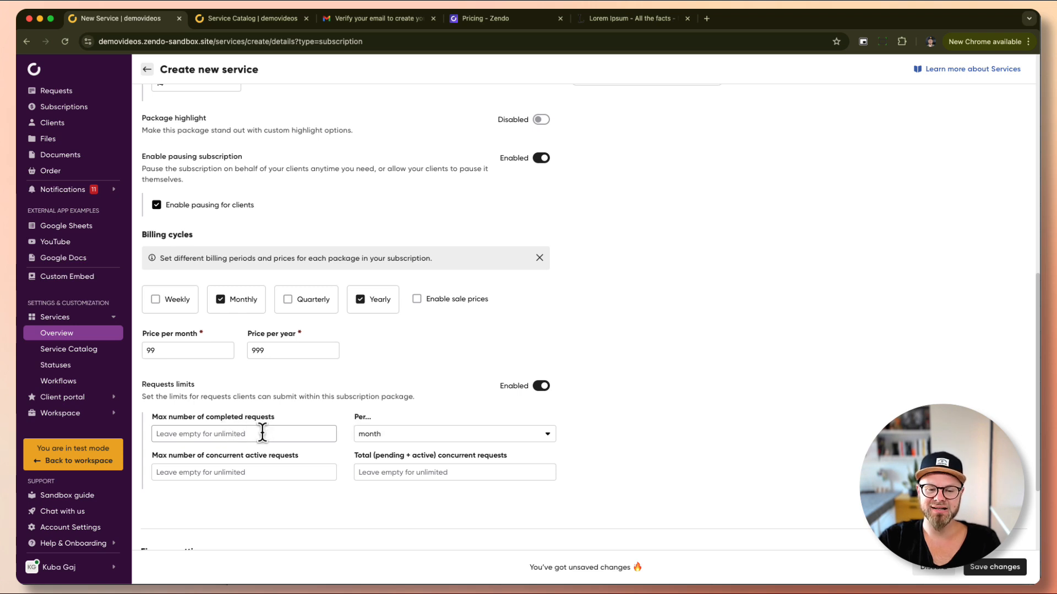
click(262, 433)
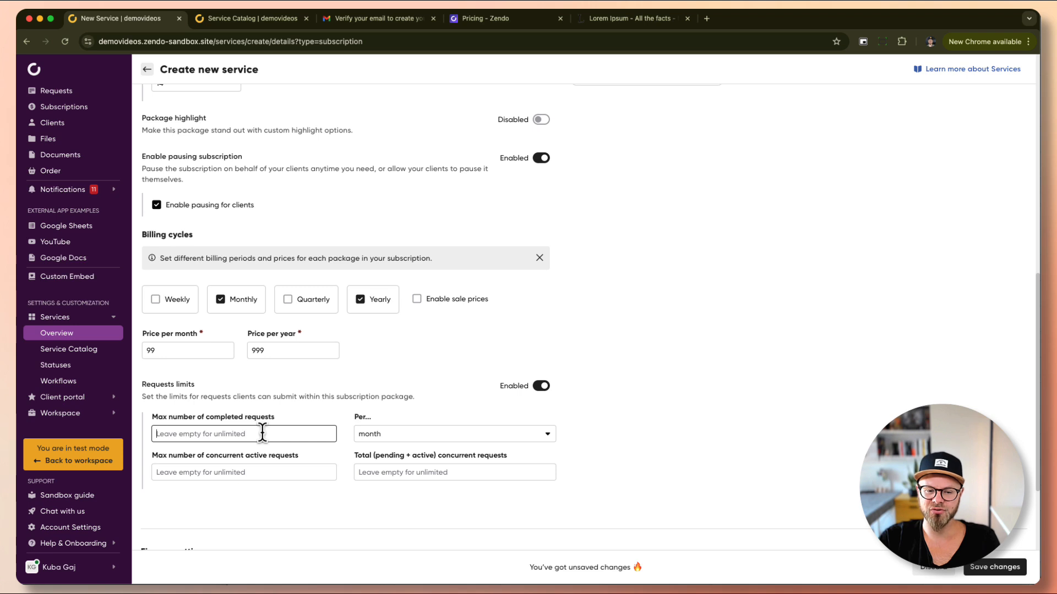
text(2)
key(Tab)
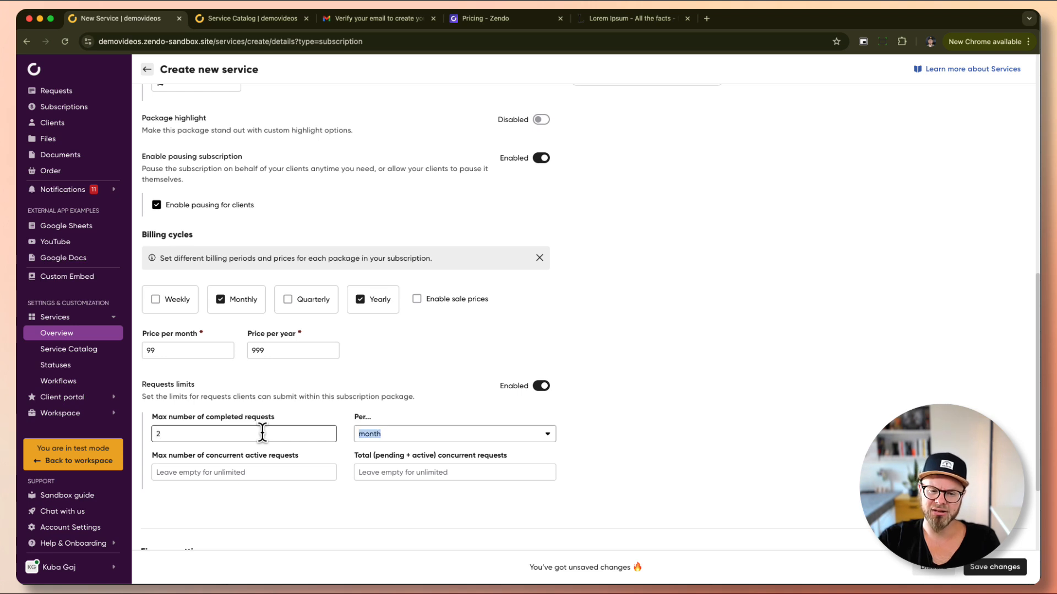
drag(180, 434, 142, 434)
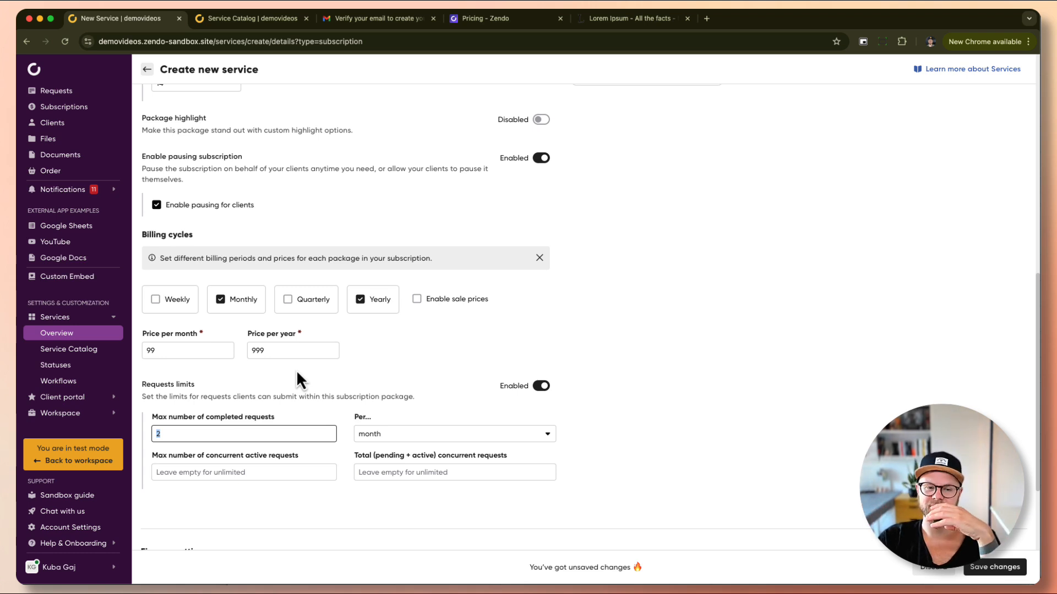
Check the Requests Kanban board, which uses the Unlimited Requests Subscription Workflow.
click(429, 367)
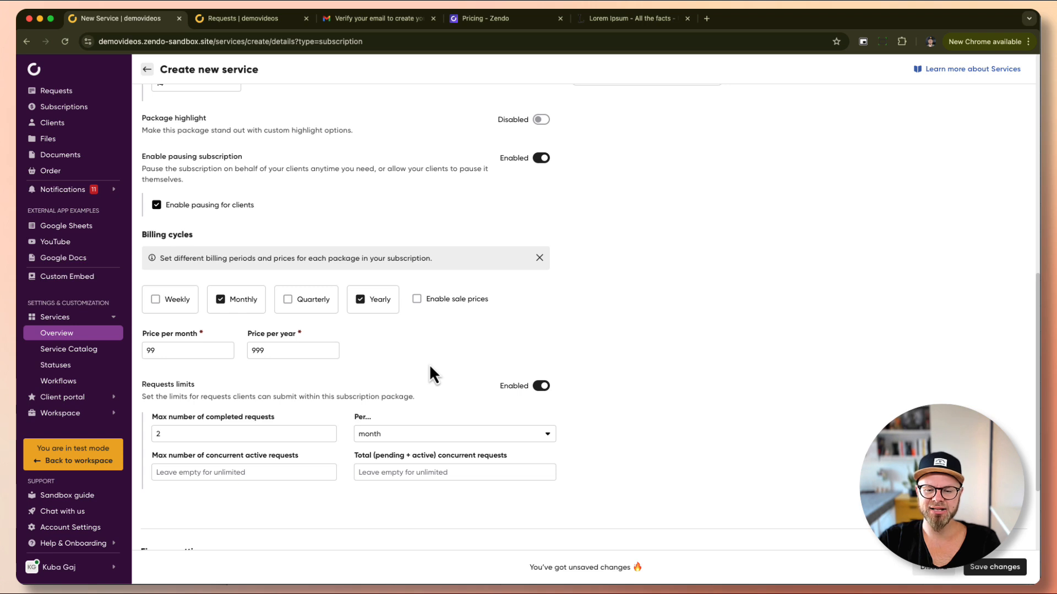
click(250, 25)
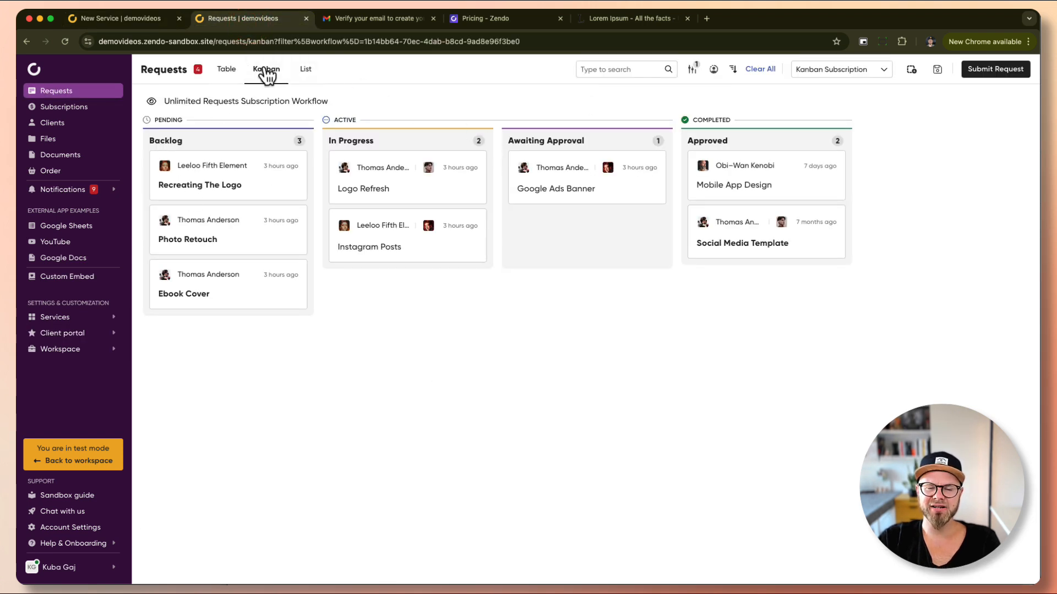
drag(163, 101, 331, 104)
click(337, 104)
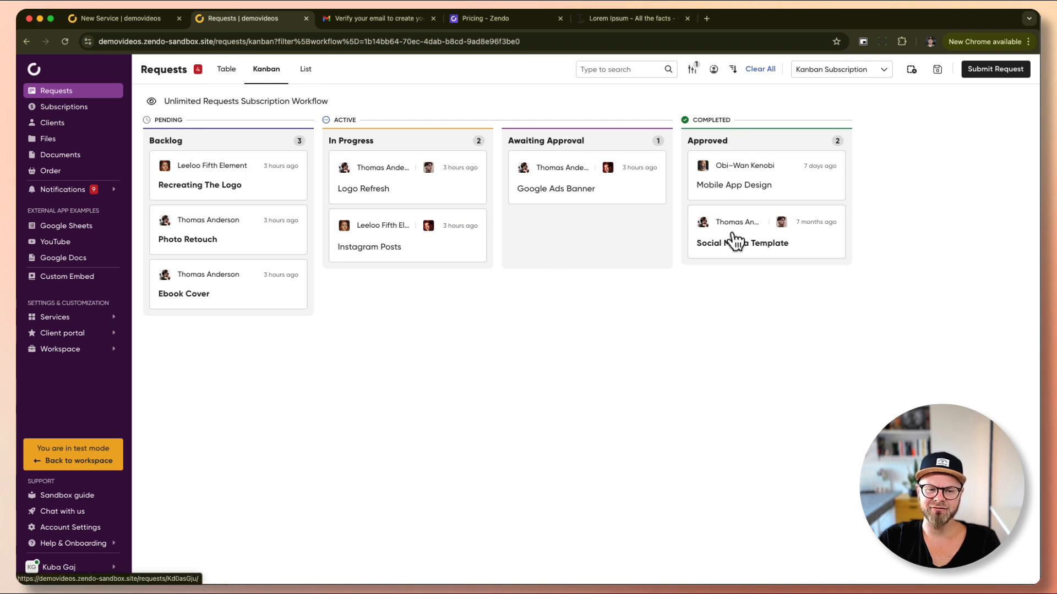
Review the Unlimited Requests Subscription Workflow's statuses in a new Workflows tab, then return to the form.
click(71, 318)
right_click(61, 380)
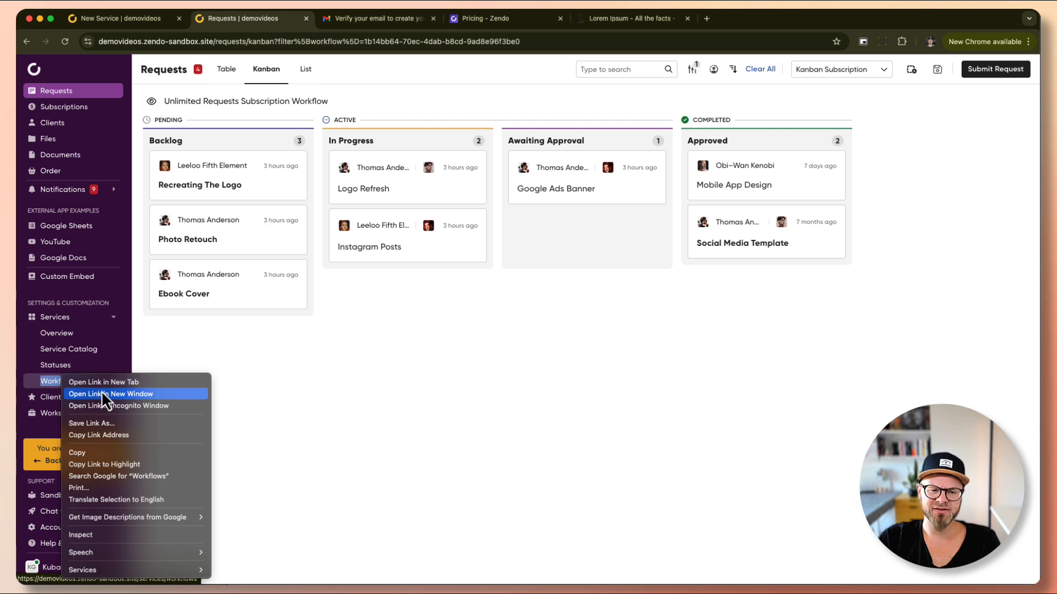
click(104, 382)
click(379, 20)
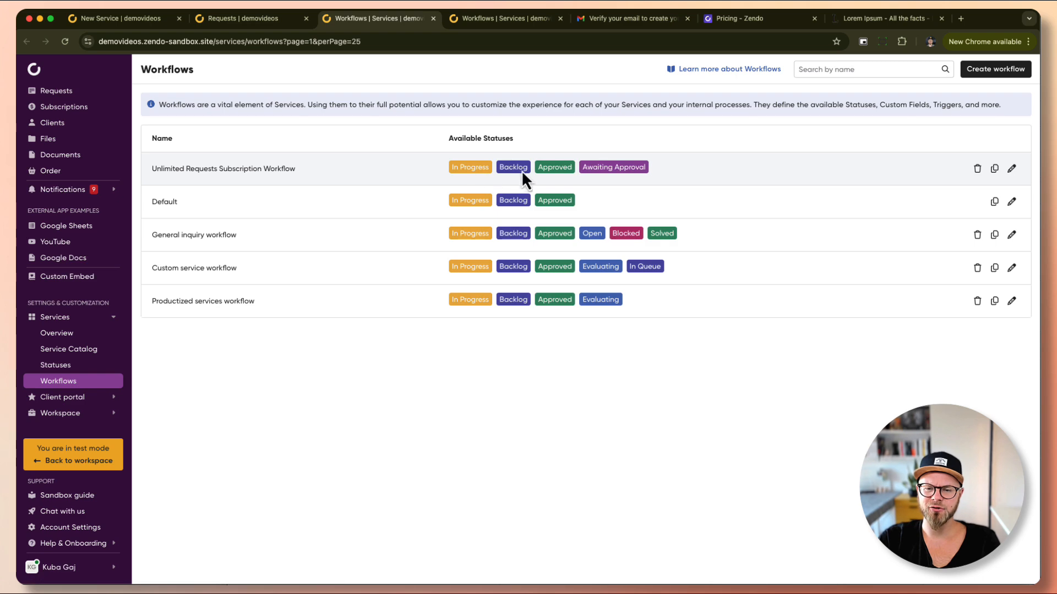
click(1012, 168)
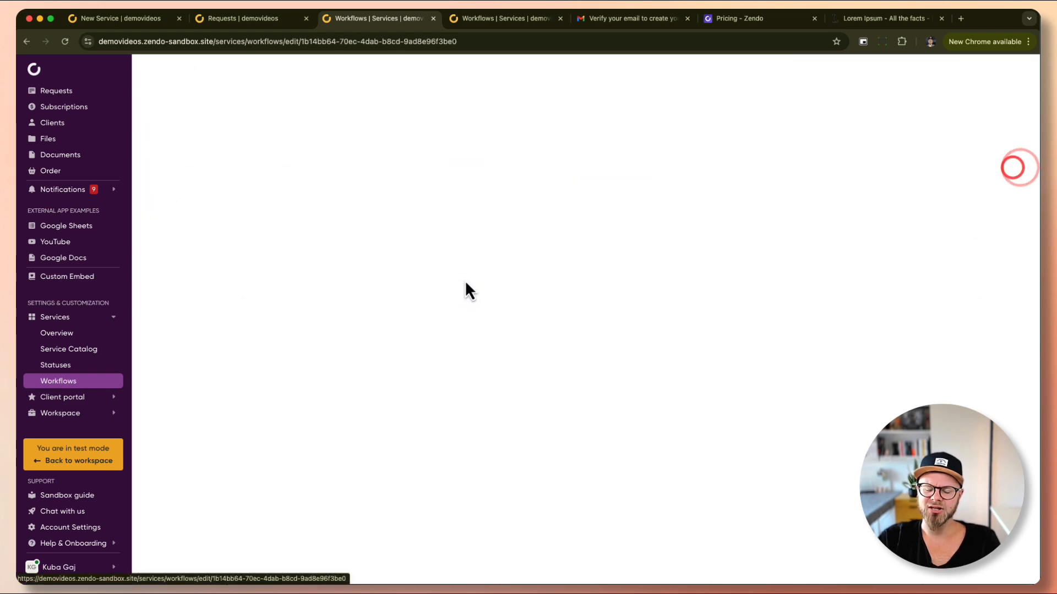
scroll(378, 358, down, 8)
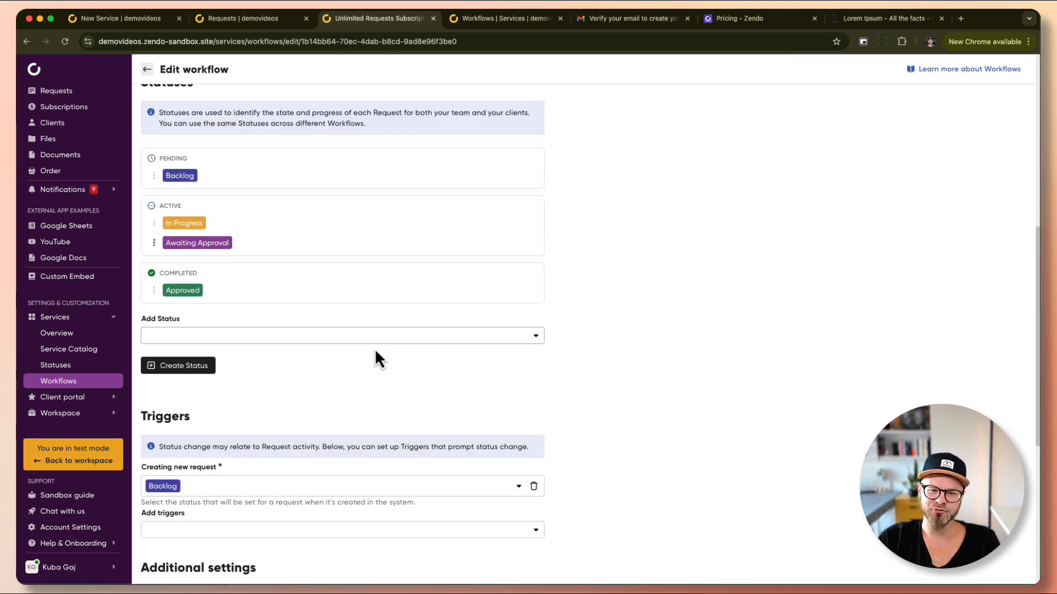
scroll(217, 271, up, 2)
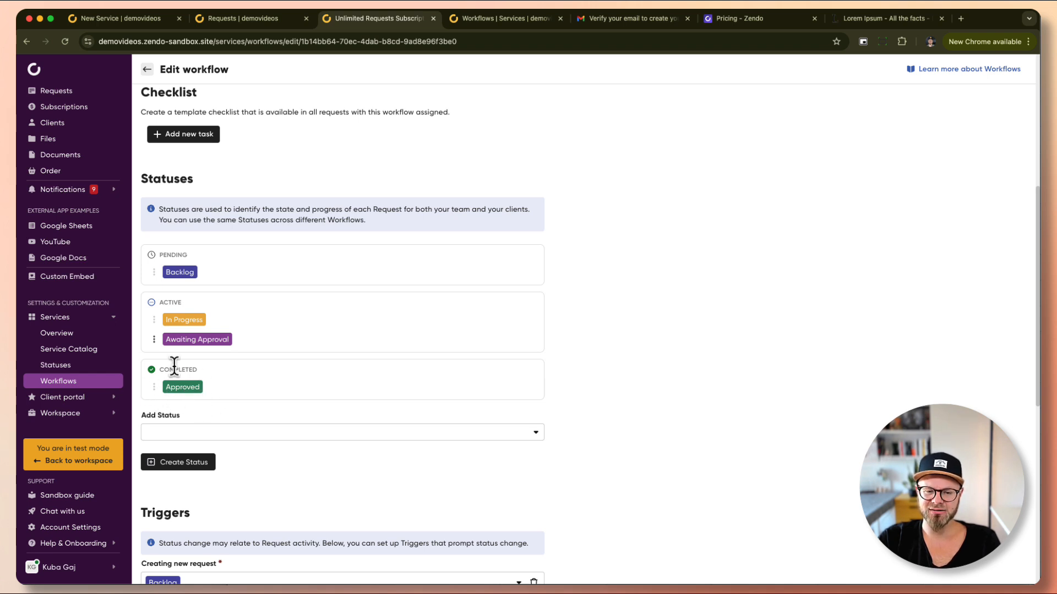
click(158, 21)
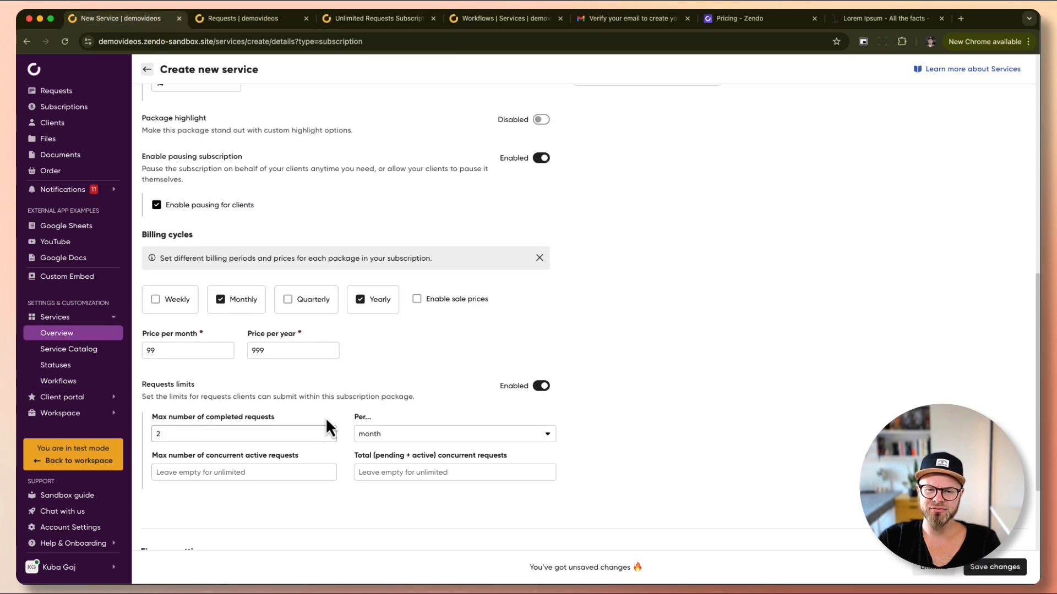
Clear the Max number of completed requests so completed requests are unlimited.
click(361, 21)
click(266, 20)
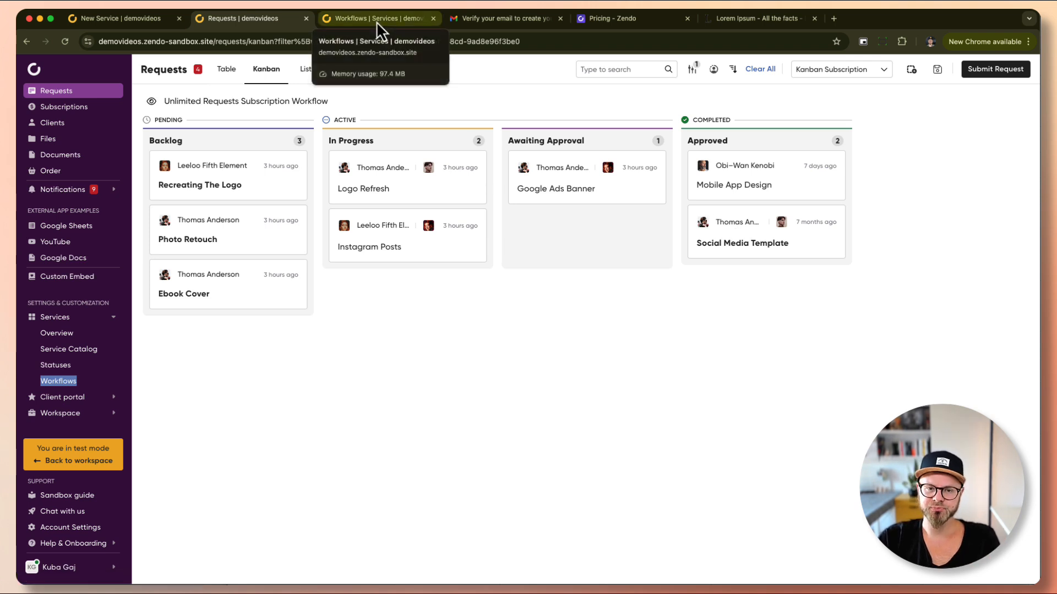
click(139, 21)
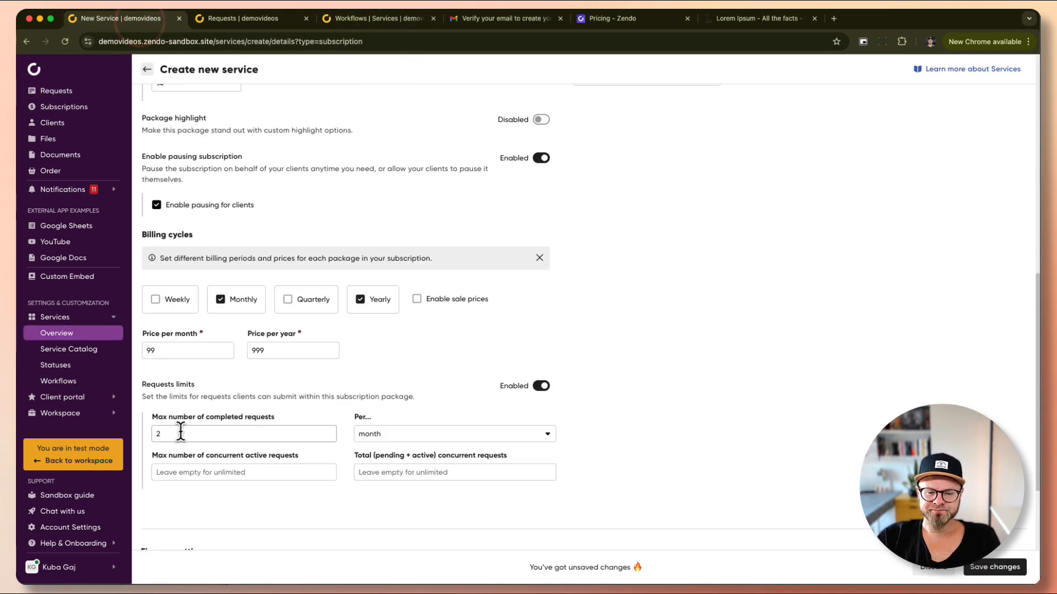
click(180, 432)
key(BackSpace)
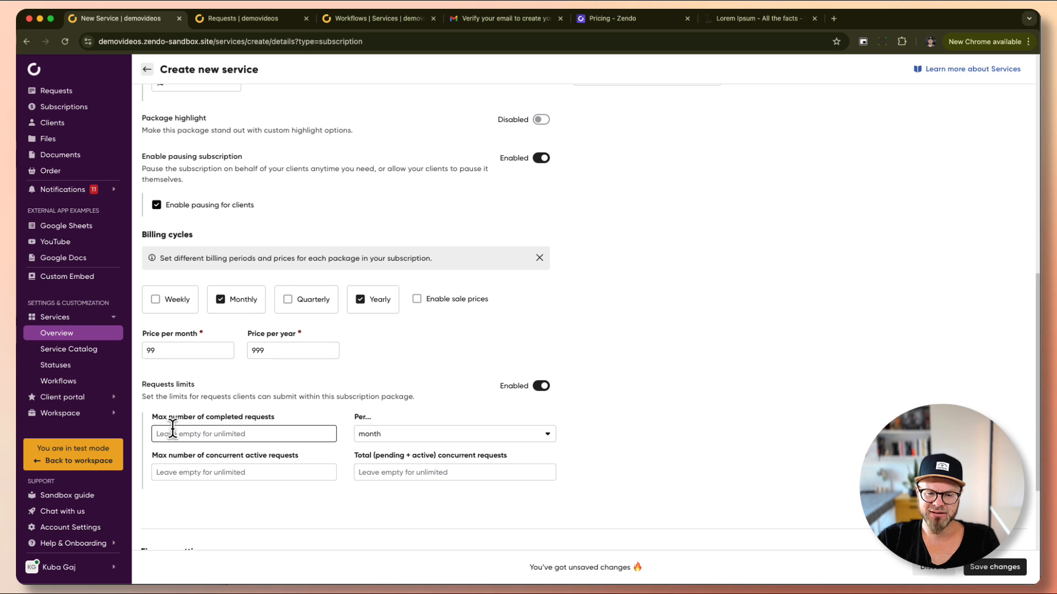
key(Tab)
Set Max number of concurrent active requests to 2 on the Basic package.
click(197, 468)
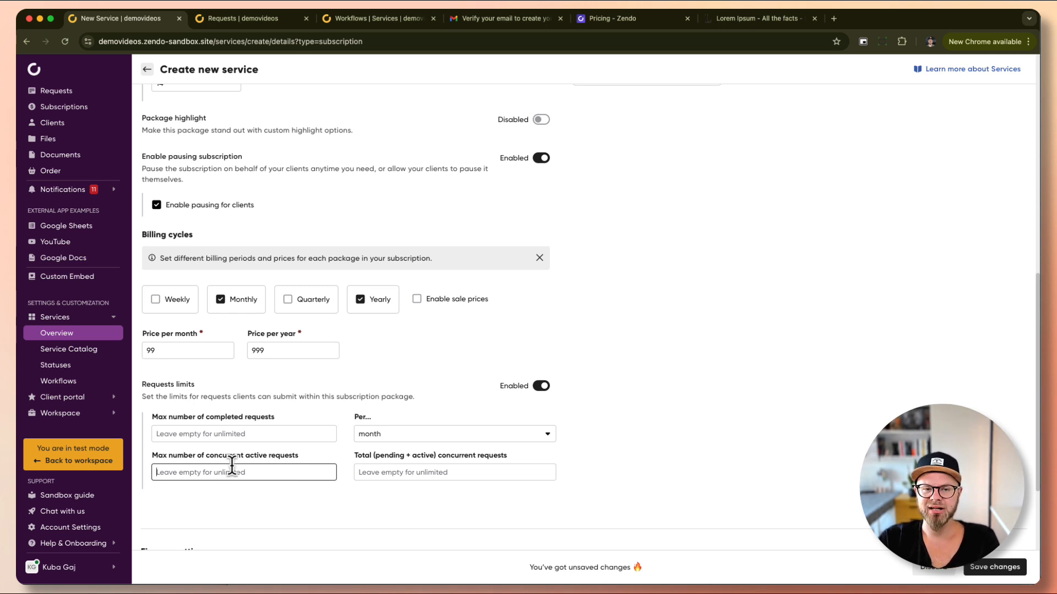
click(246, 22)
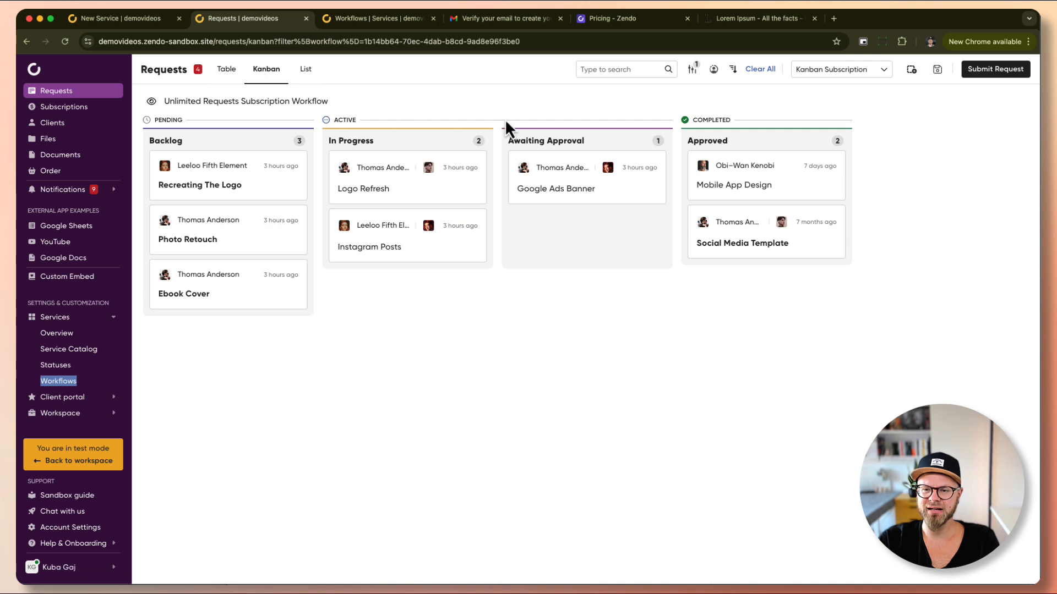
click(144, 21)
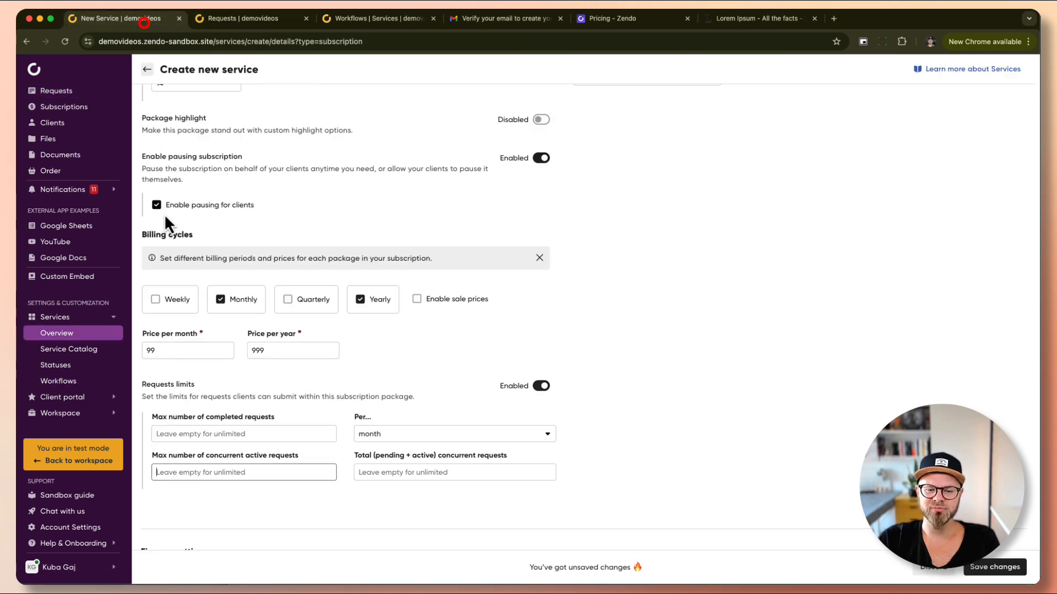
click(222, 477)
text(2)
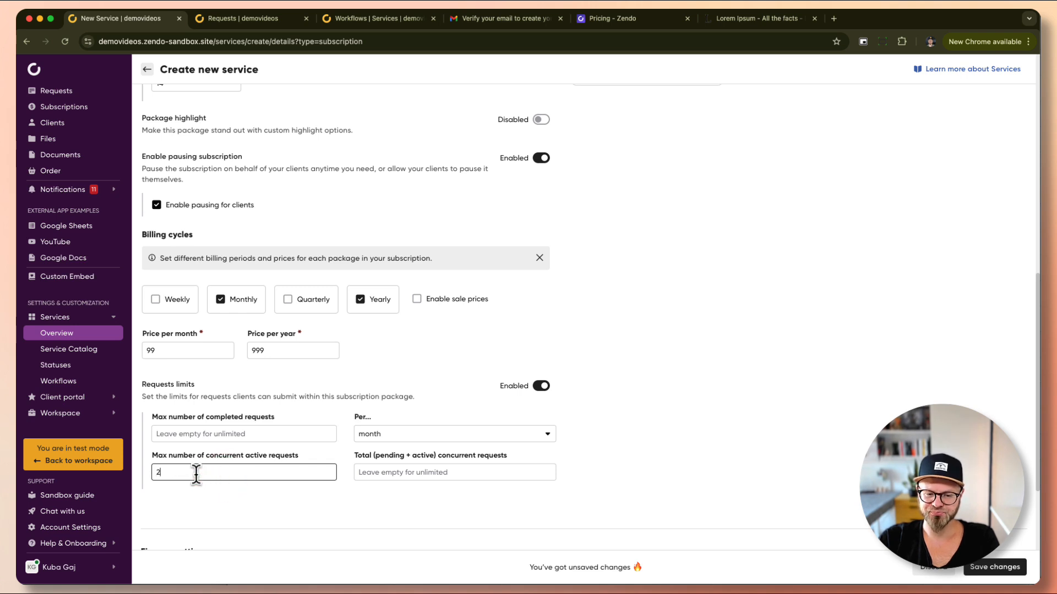
click(242, 18)
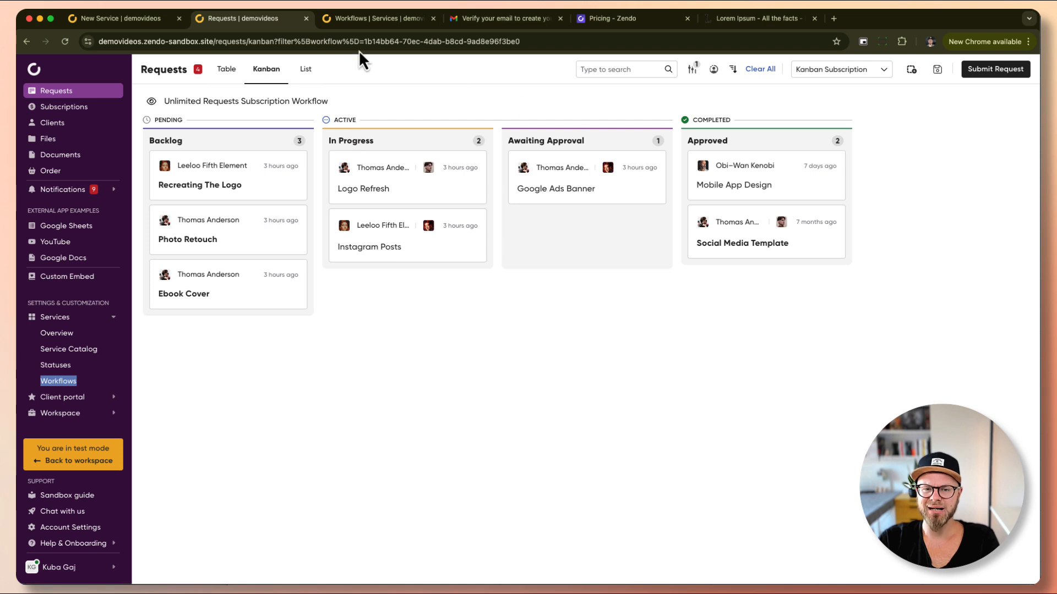
click(130, 21)
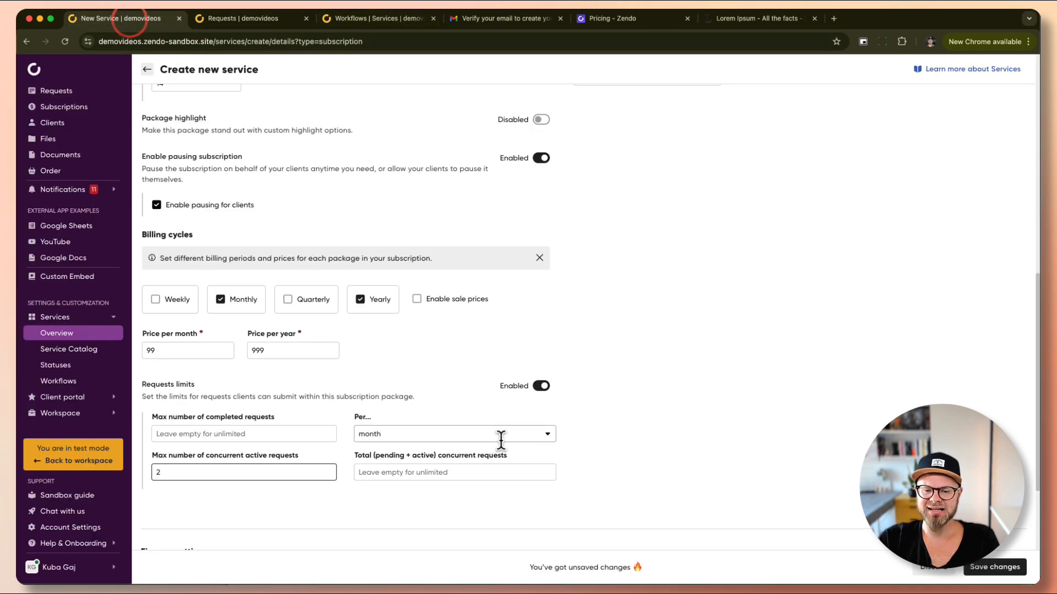
Set the Total (pending + active) concurrent requests limit to 12.
click(403, 472)
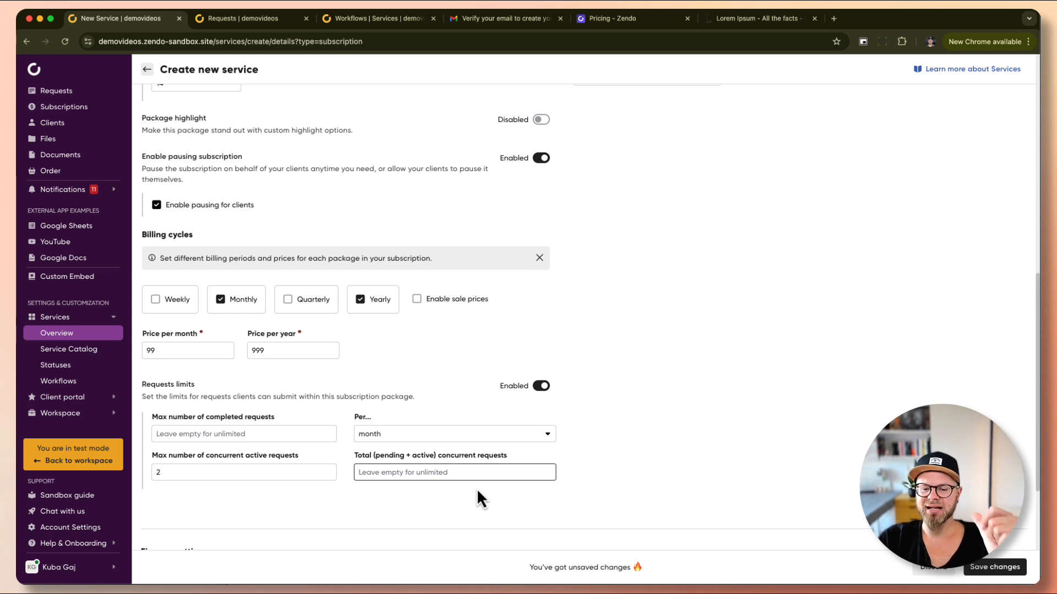
click(235, 20)
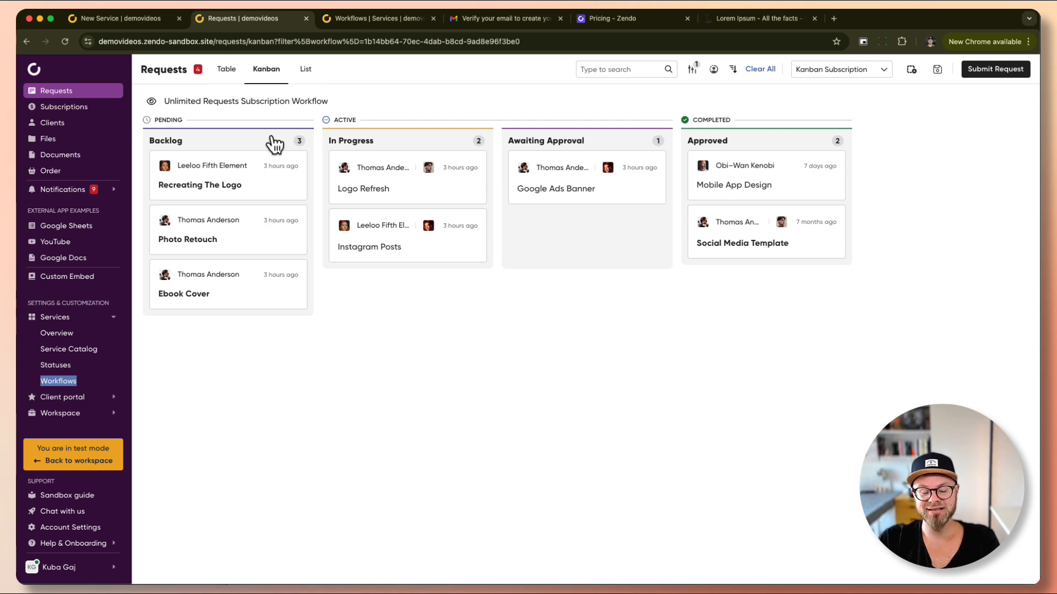
click(153, 21)
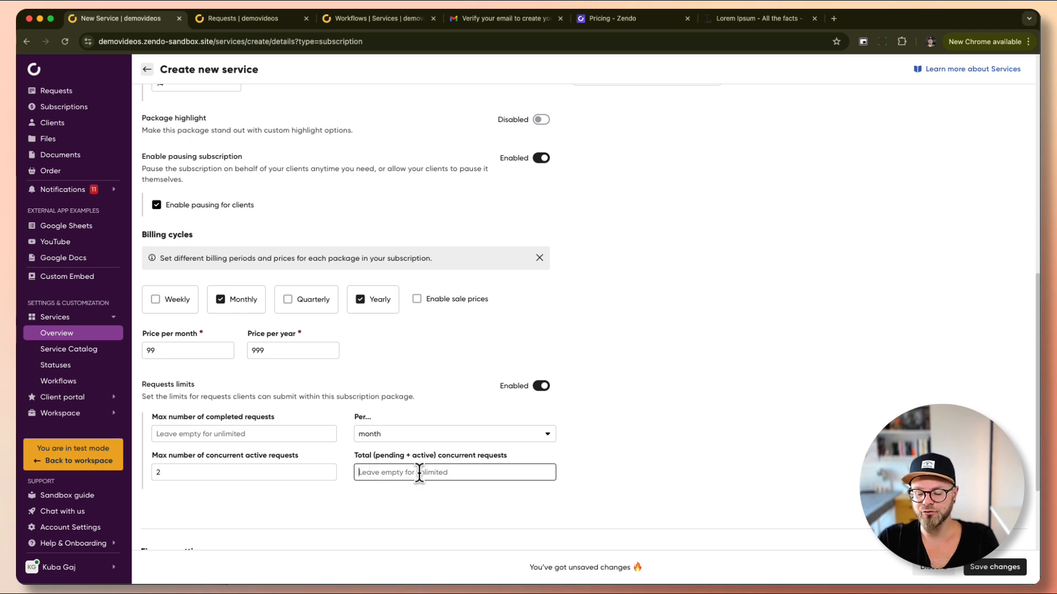
text(12)
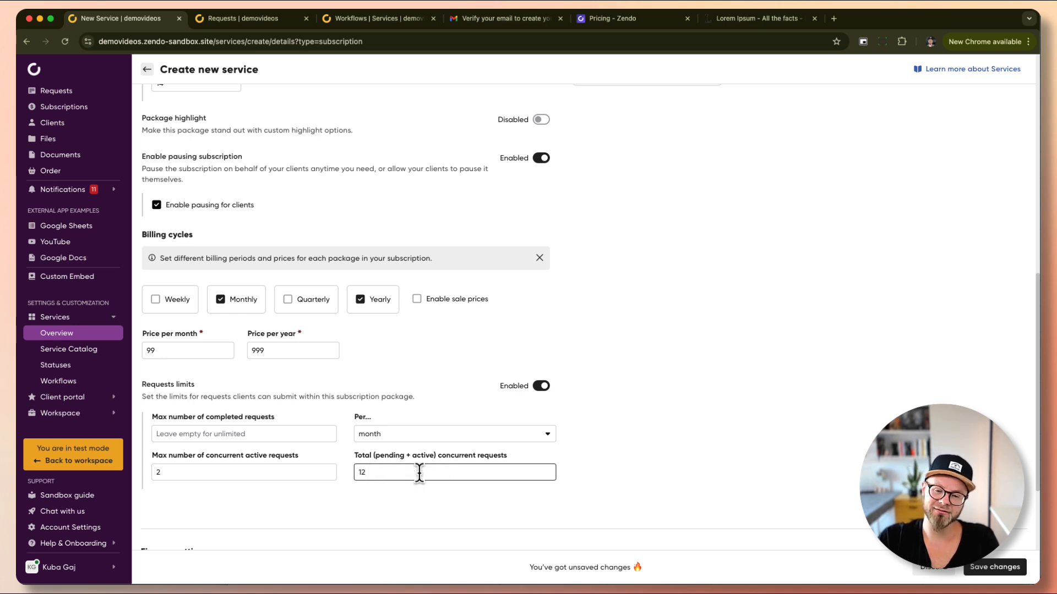
scroll(396, 479, down, 1)
Recheck the concurrent active requests value of 2, then show the Requests Kanban board.
click(260, 18)
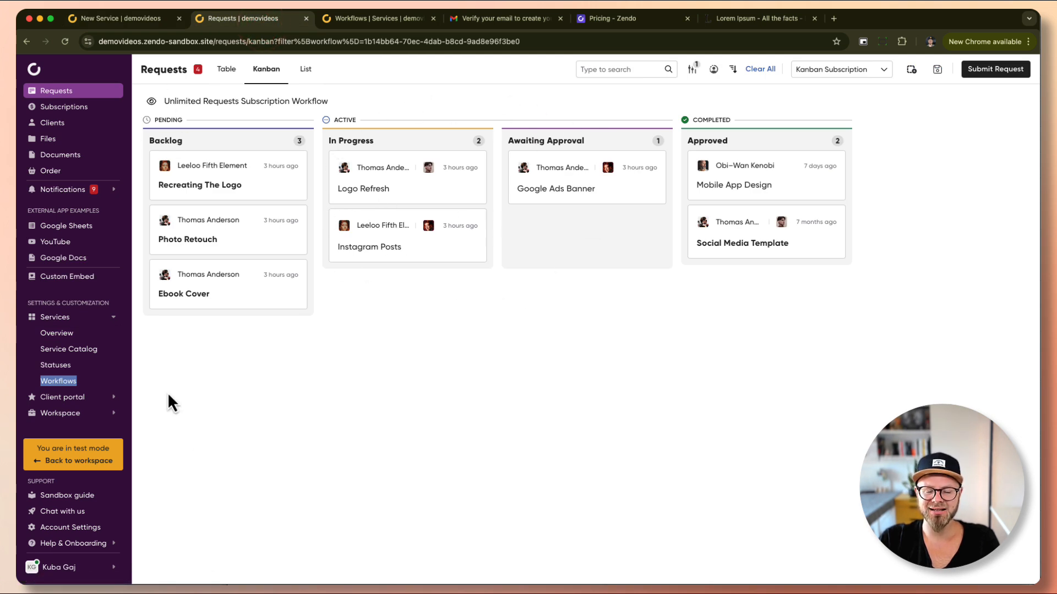
click(144, 18)
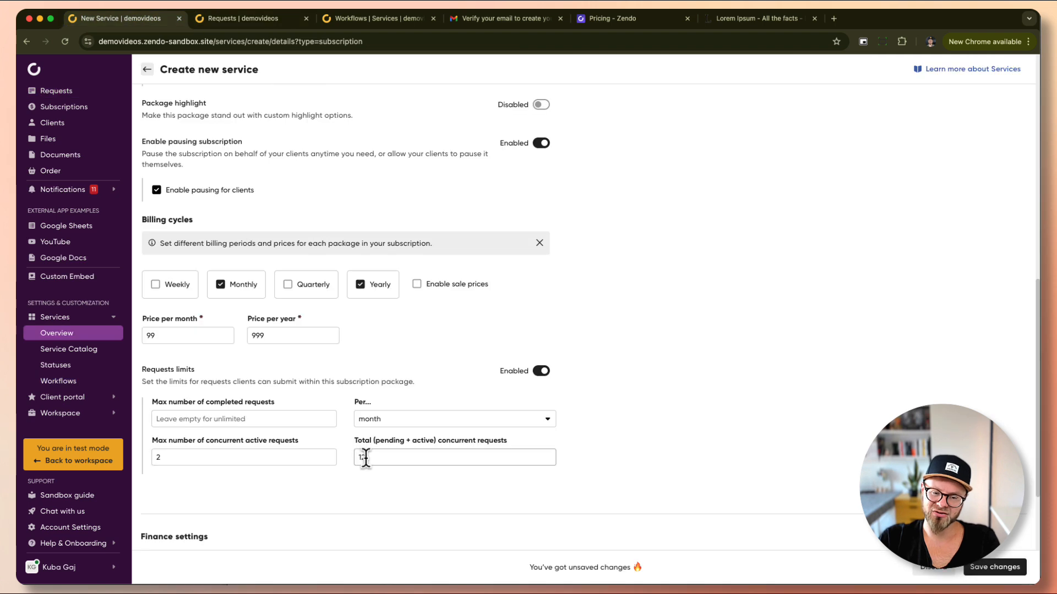
double_click(165, 458)
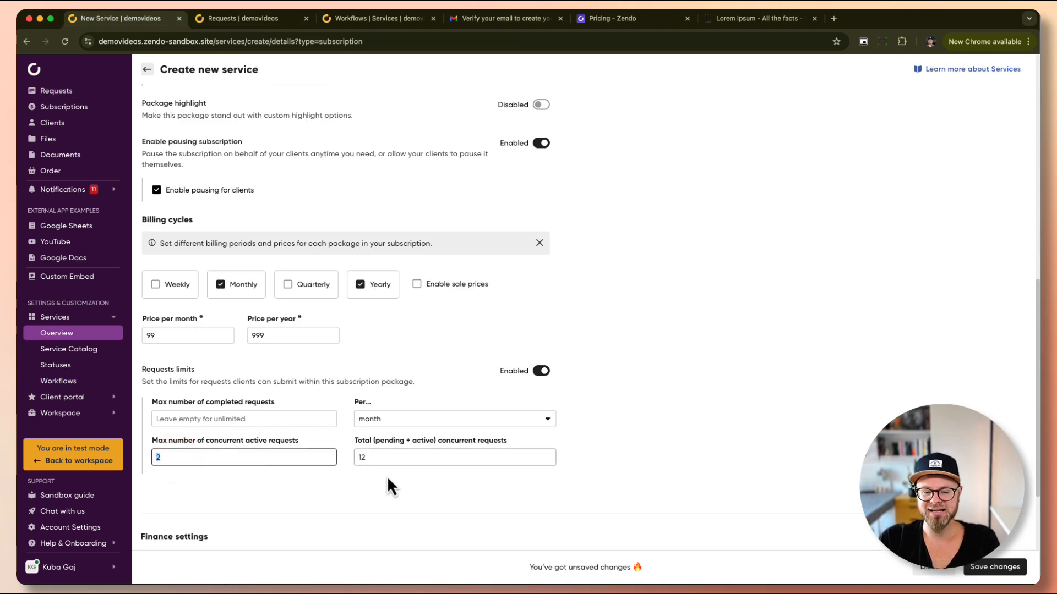
click(266, 22)
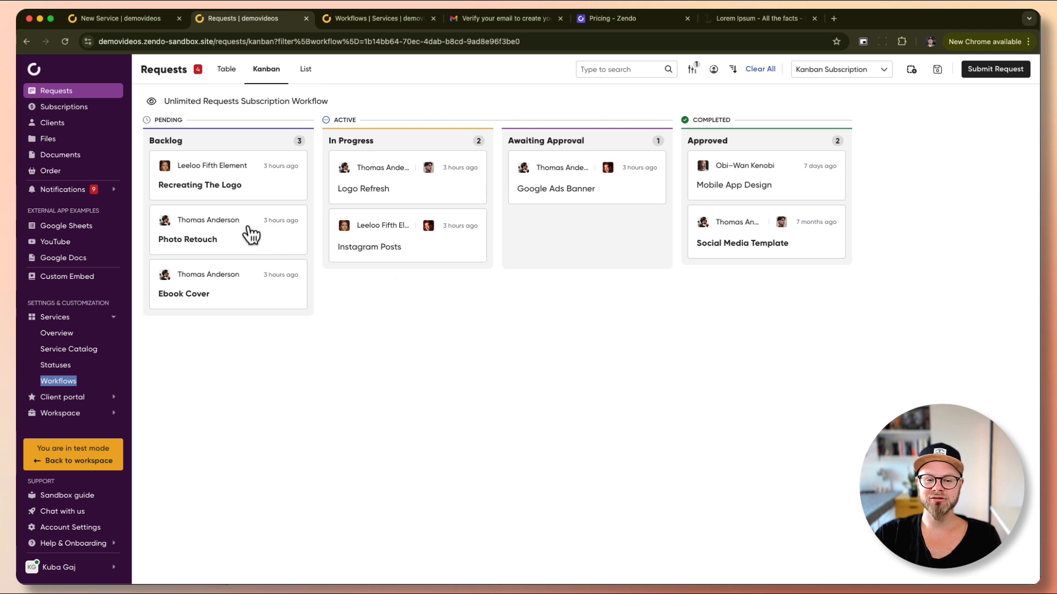
Search the Kanban by the test client's first name and drag Google Ads Banner toward Approved.
mouse_move(246, 224)
mouse_down()
mouse_move(252, 174)
mouse_move(249, 262)
mouse_move(256, 170)
mouse_up()
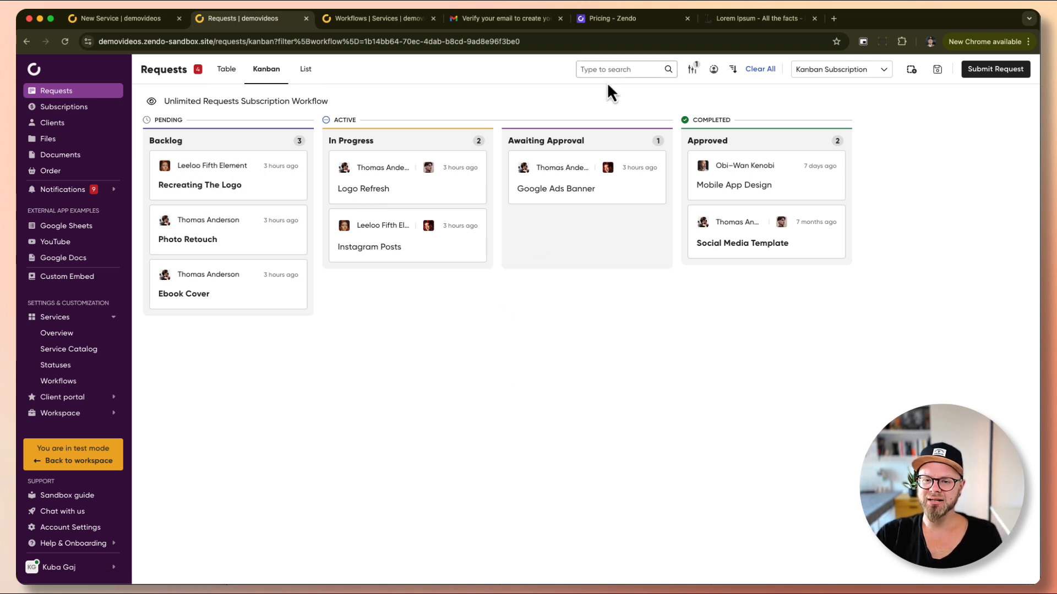
click(587, 66)
text(thu)
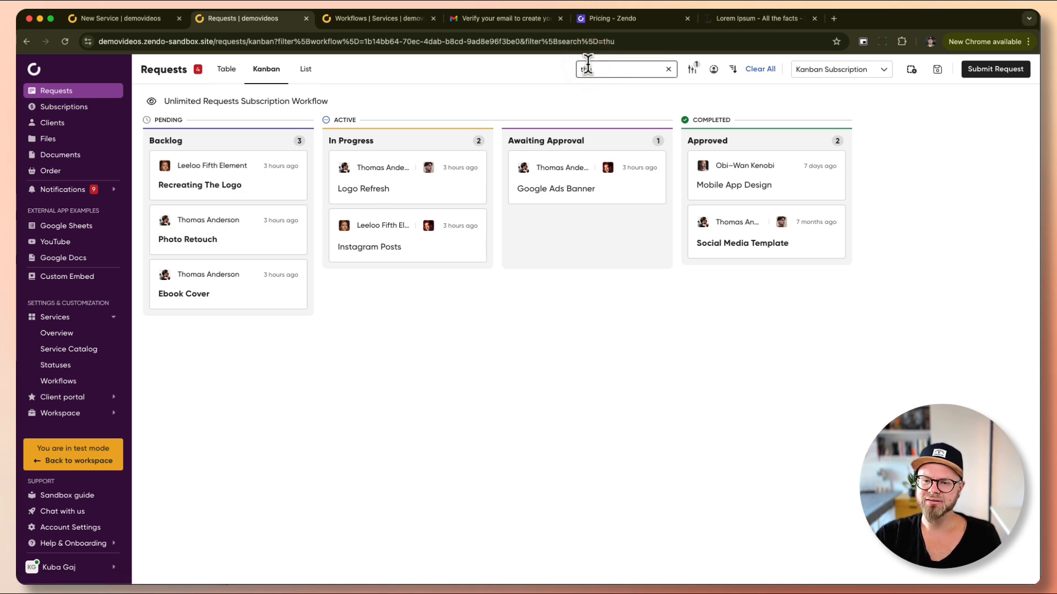
text(iomas)
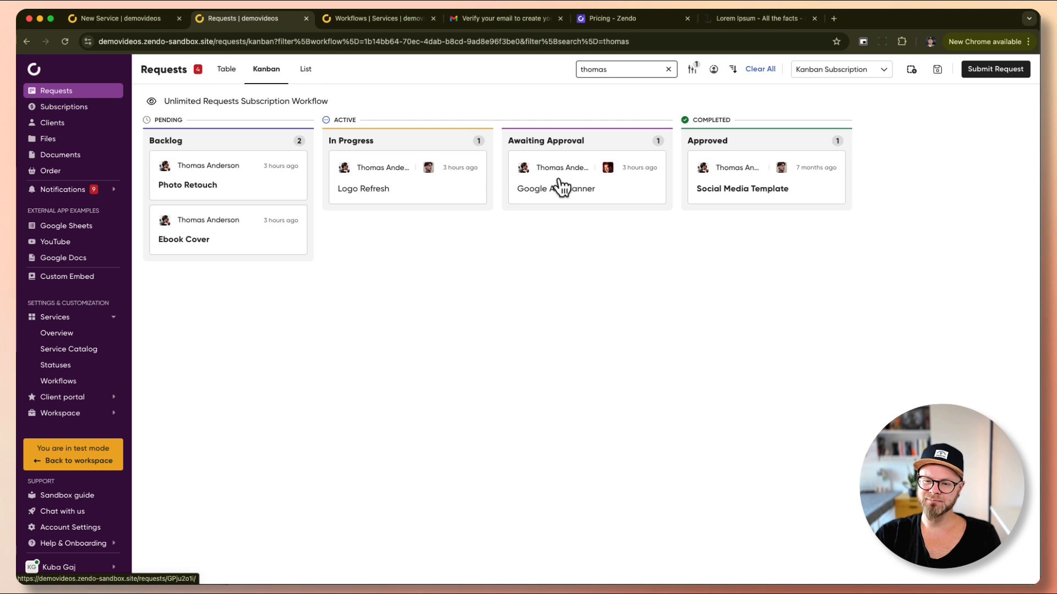
mouse_move(560, 184)
mouse_down()
mouse_move(625, 203)
mouse_move(746, 179)
mouse_move(578, 179)
mouse_up()
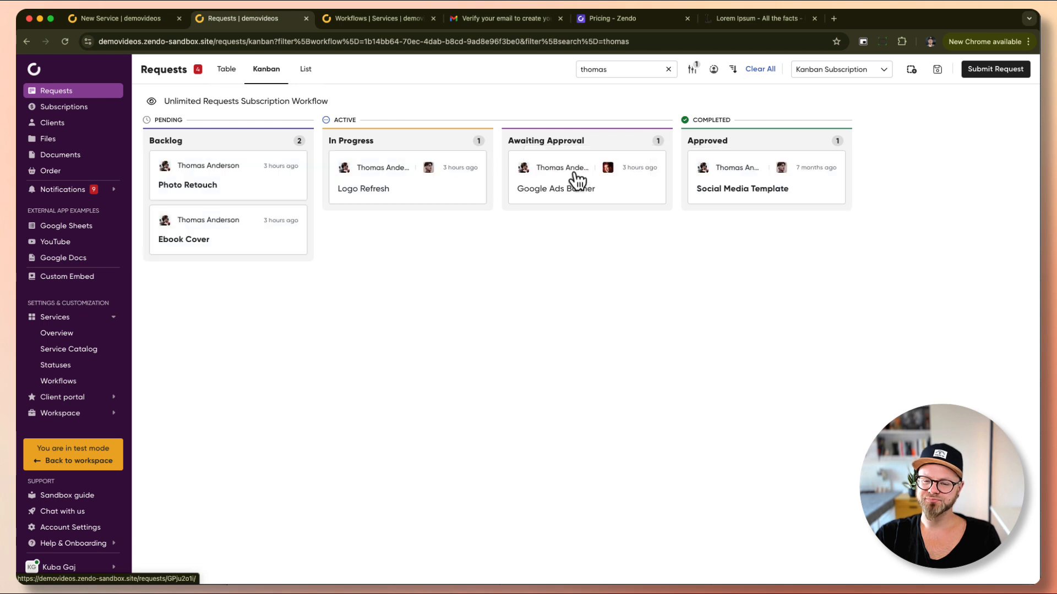
Inspect the Google Ads Banner request's status list unchanged, then move Ebook Cover above Photo Retouch.
click(558, 169)
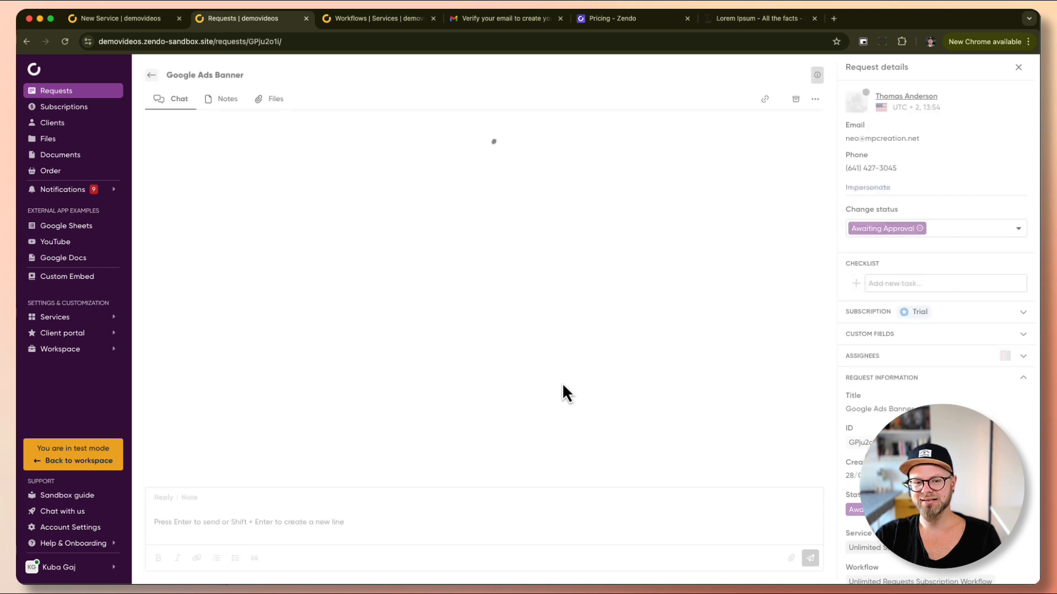
click(1017, 227)
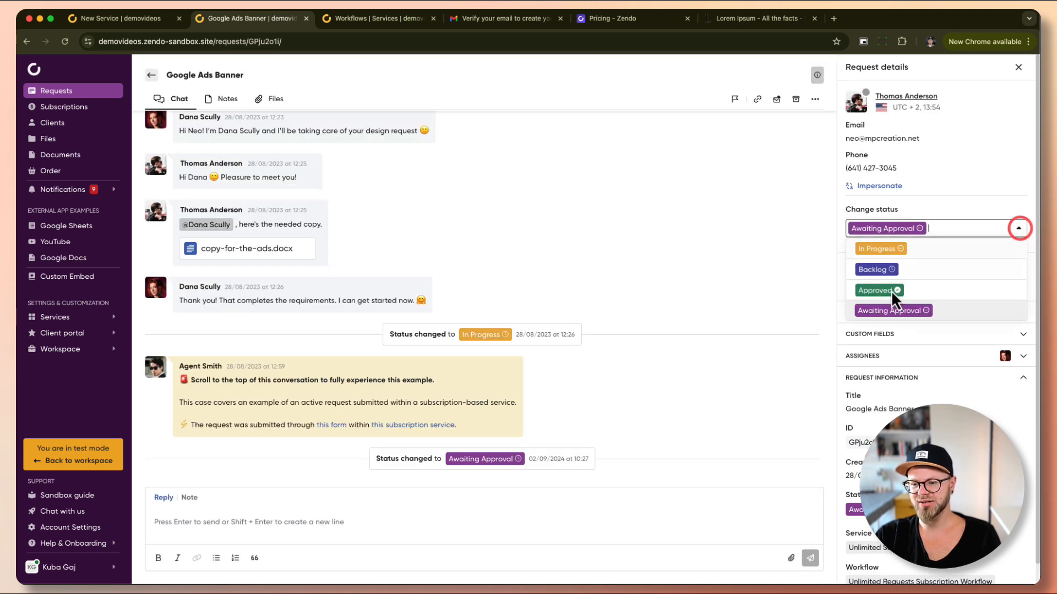
click(669, 209)
key(super+Left)
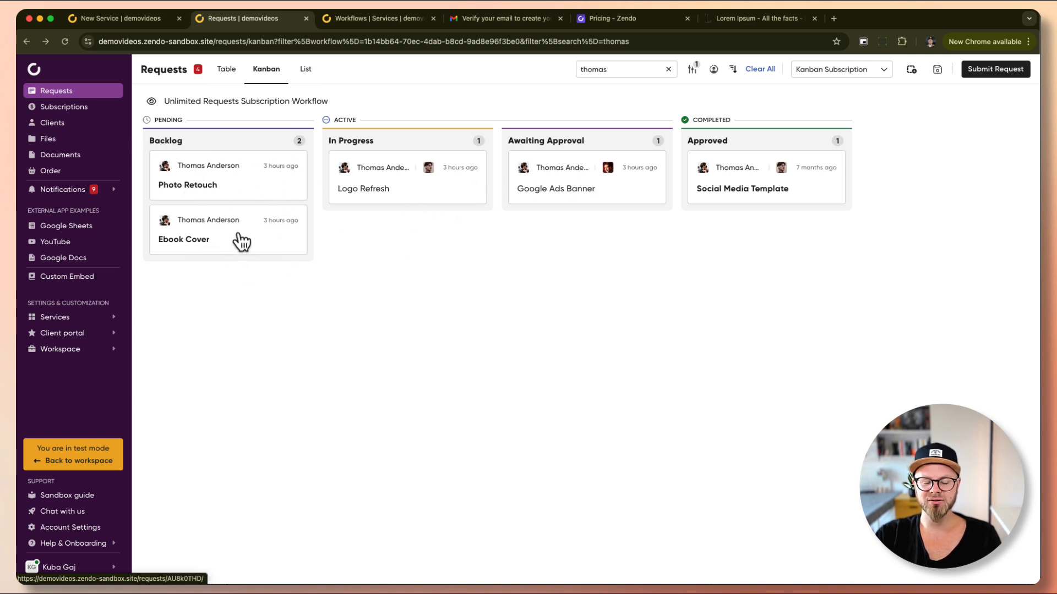
mouse_move(241, 241)
mouse_down()
mouse_move(246, 167)
mouse_move(244, 177)
mouse_up()
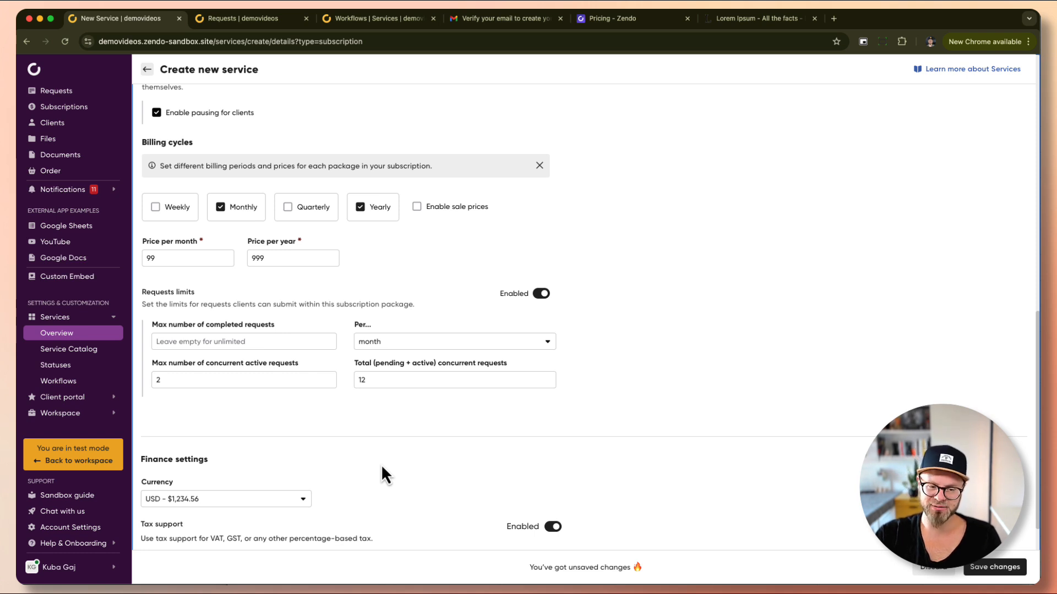
scroll(349, 410, down, 3)
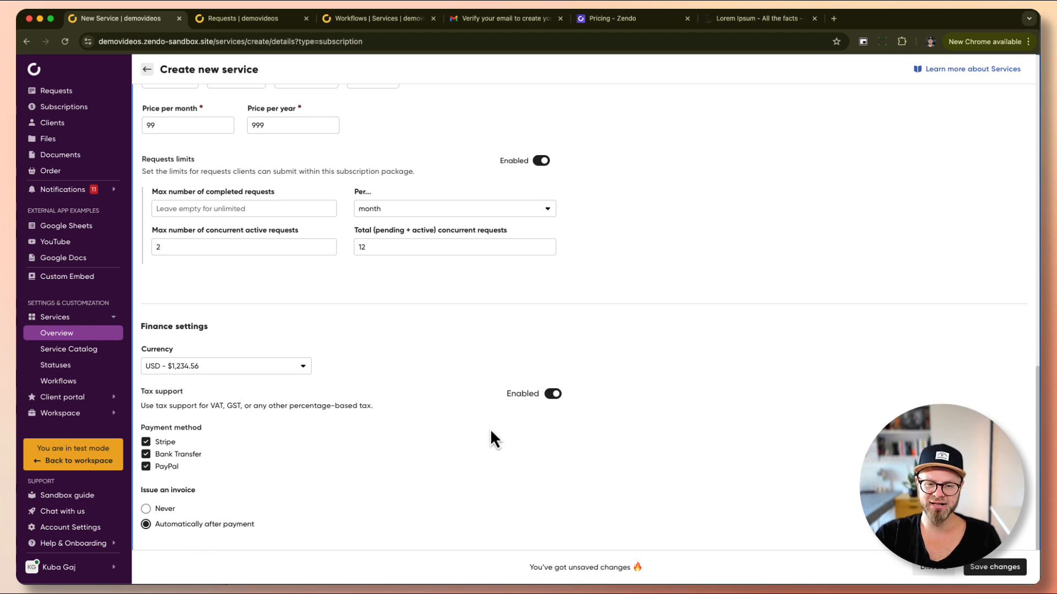
scroll(465, 357, up, 15)
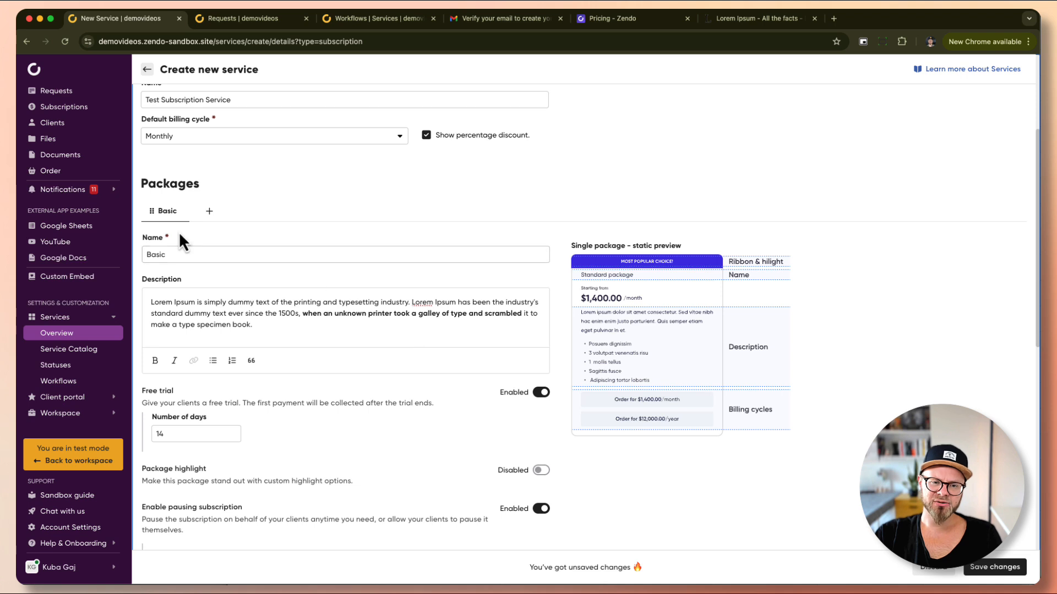
mouse_move(184, 219)
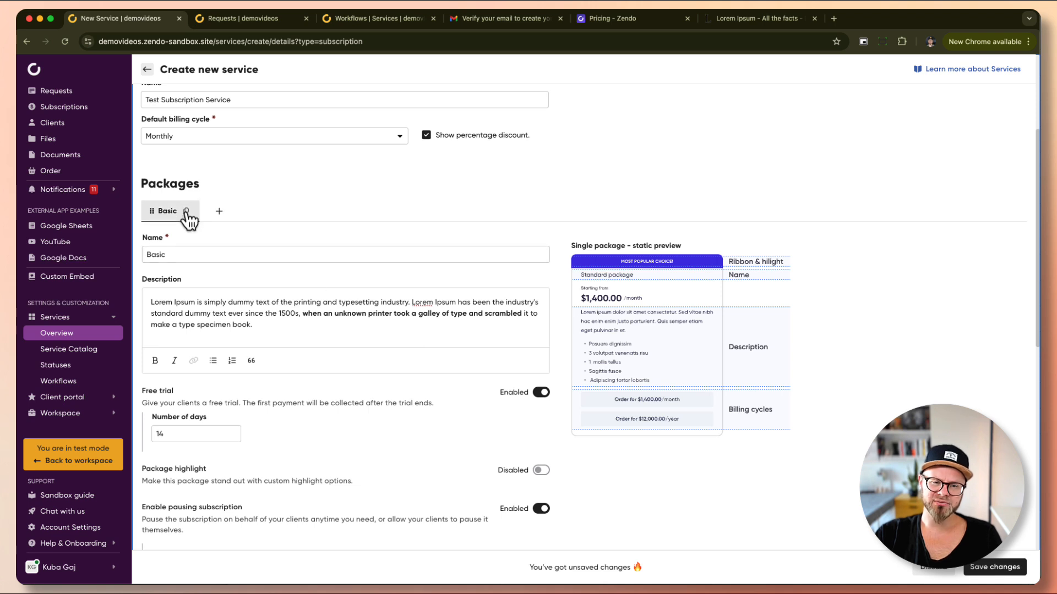
Duplicate the Basic package and rename the copy to Pro.
click(186, 212)
click(160, 254)
double_click(160, 253)
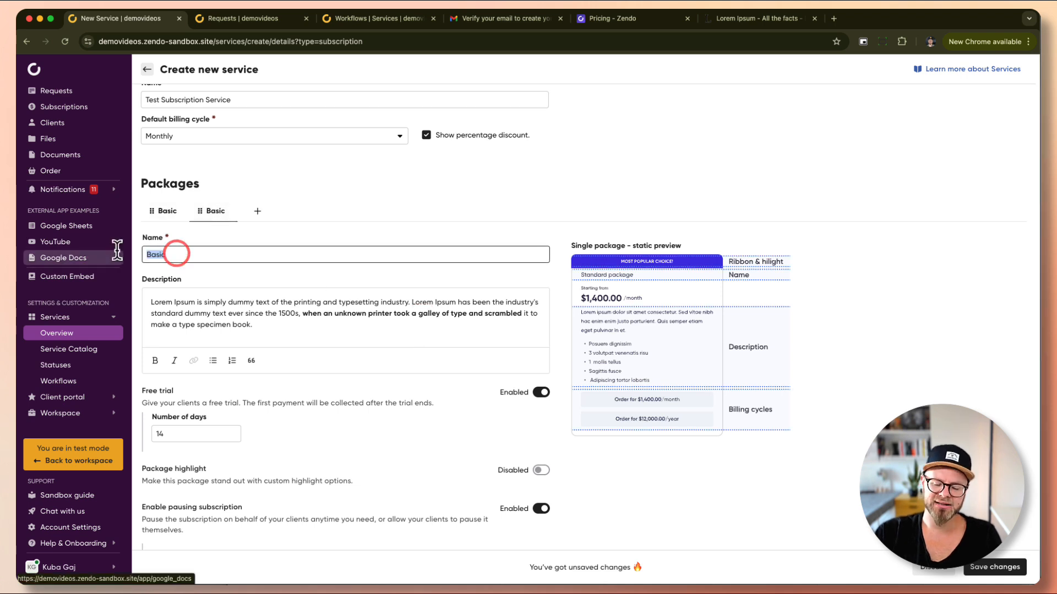
key(BackSpace)
text(Pro)
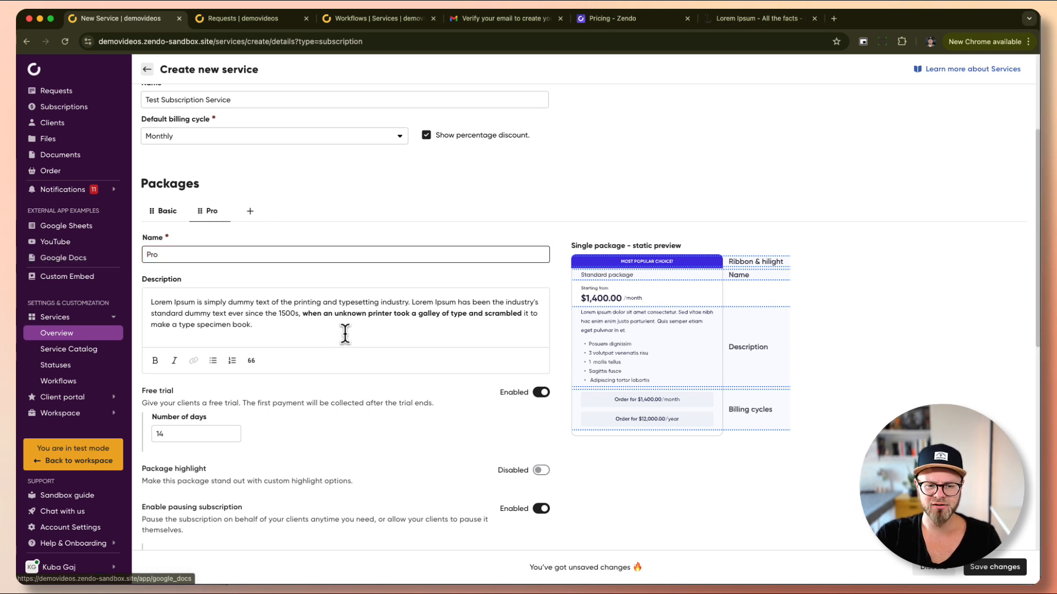
click(335, 405)
Enable Pro's package highlight with a 'Most Popular!' ribbon and accent colour.
scroll(352, 429, down, 2)
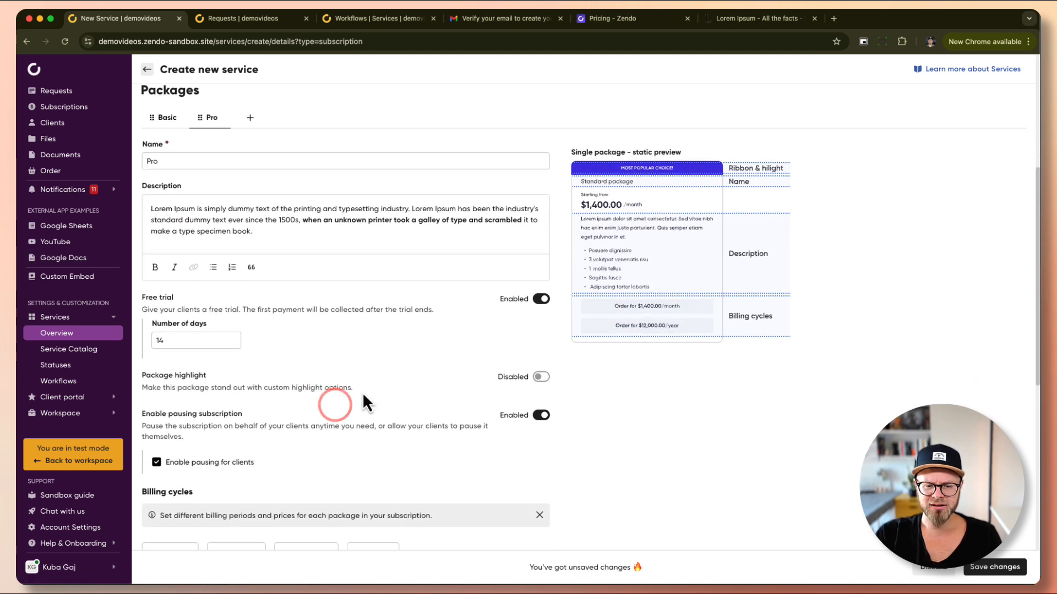
click(540, 376)
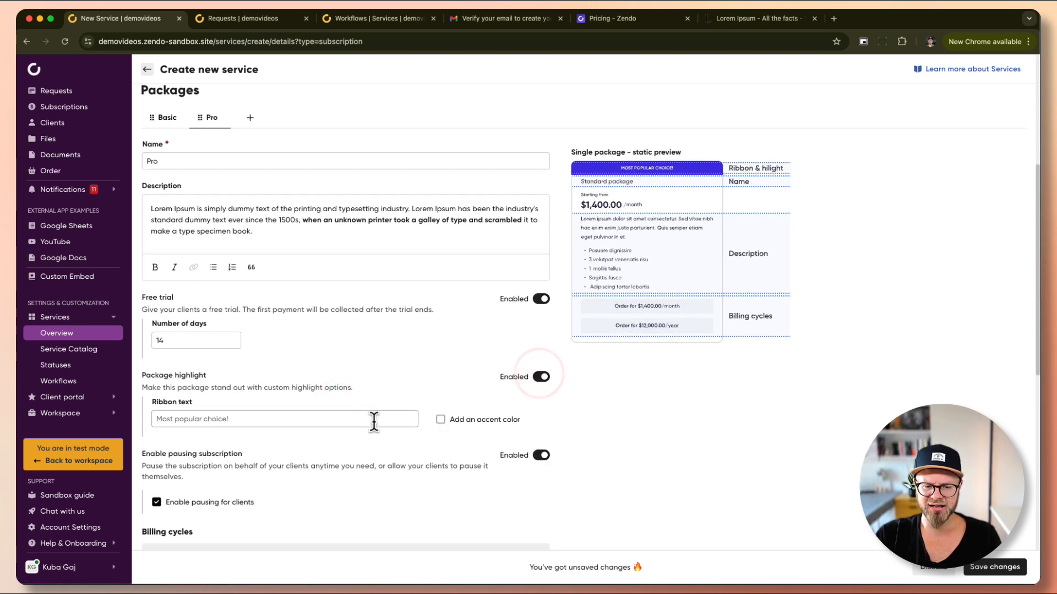
click(345, 418)
text(Most Popular!)
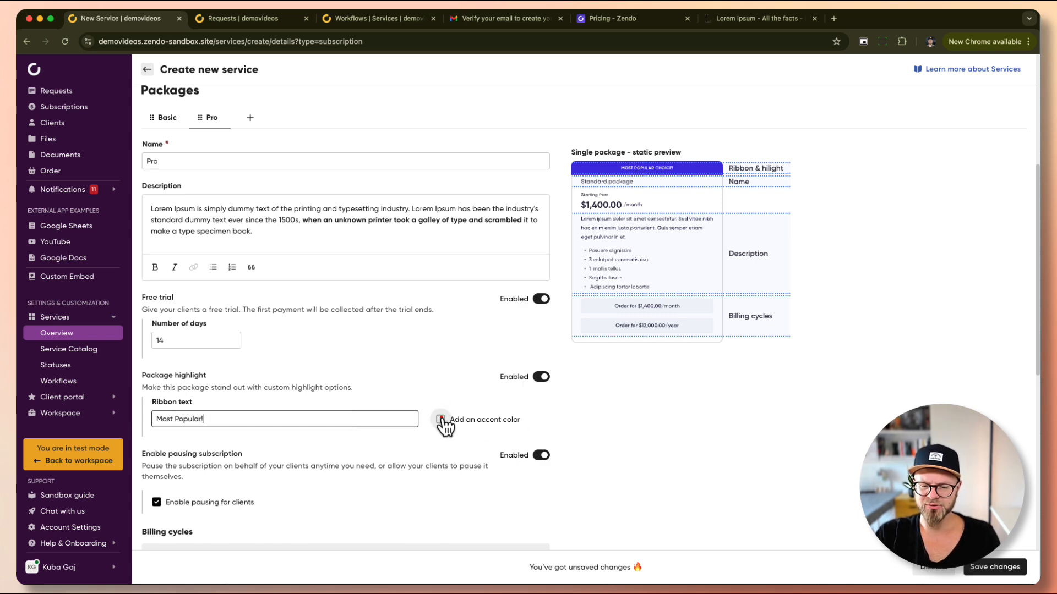
click(441, 420)
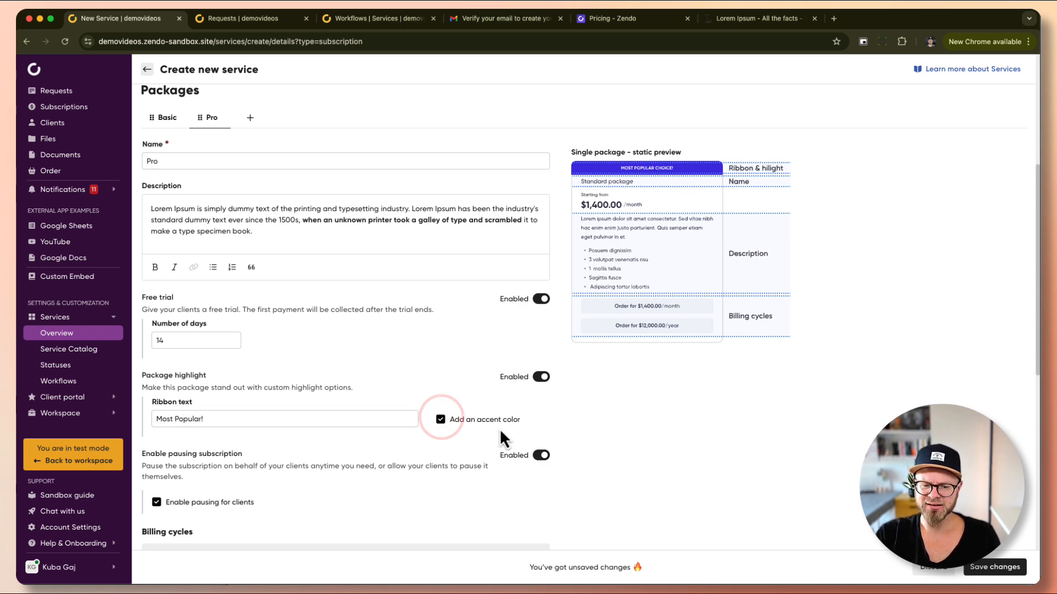
scroll(446, 448, down, 5)
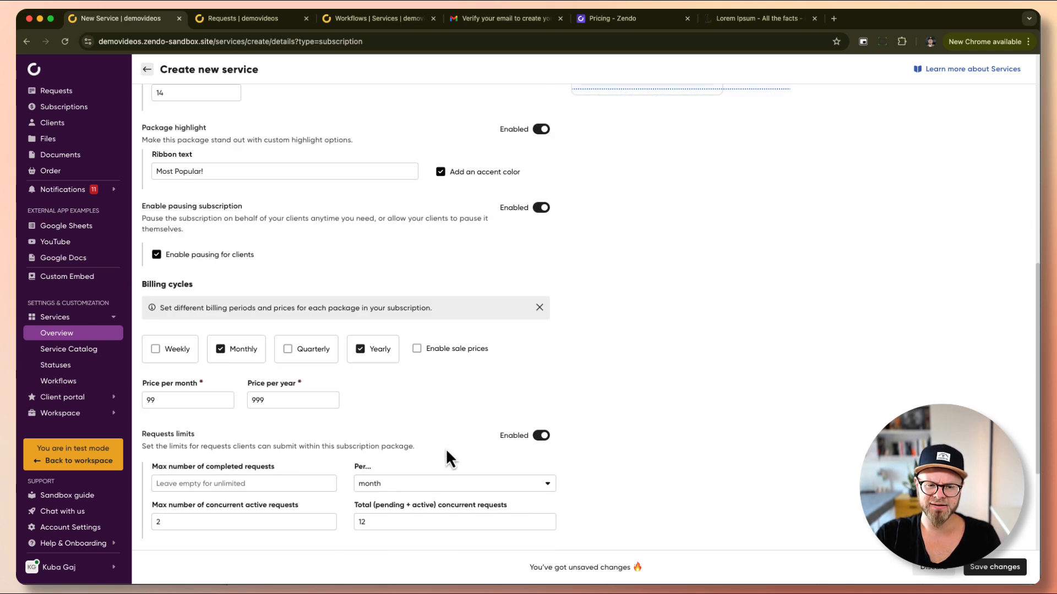
Price the Pro package at 199 monthly and 1999 yearly.
click(150, 400)
text(1)
key(BackSpace)
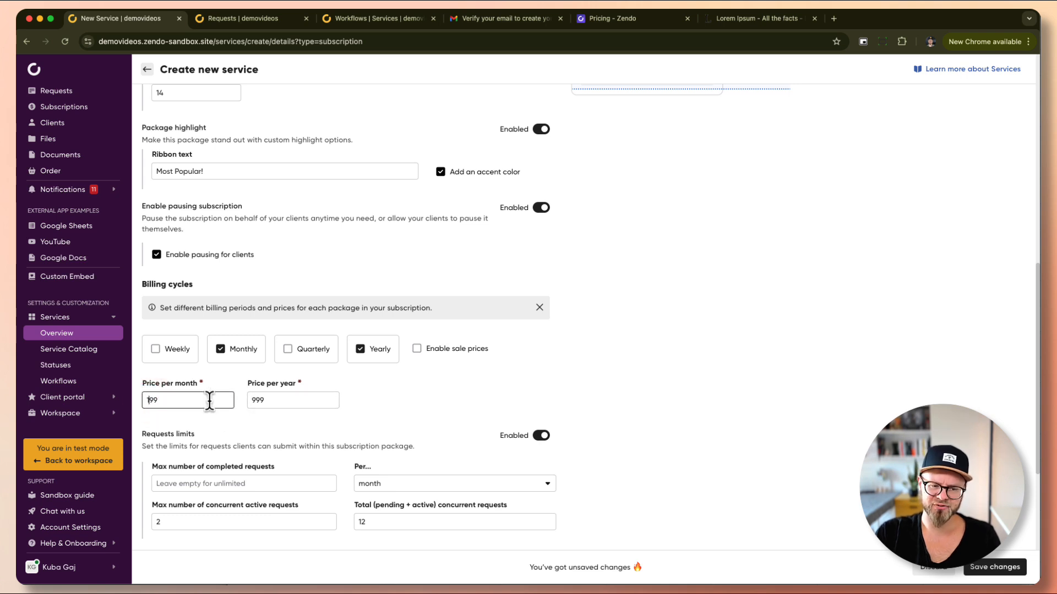
click(252, 400)
text(1)
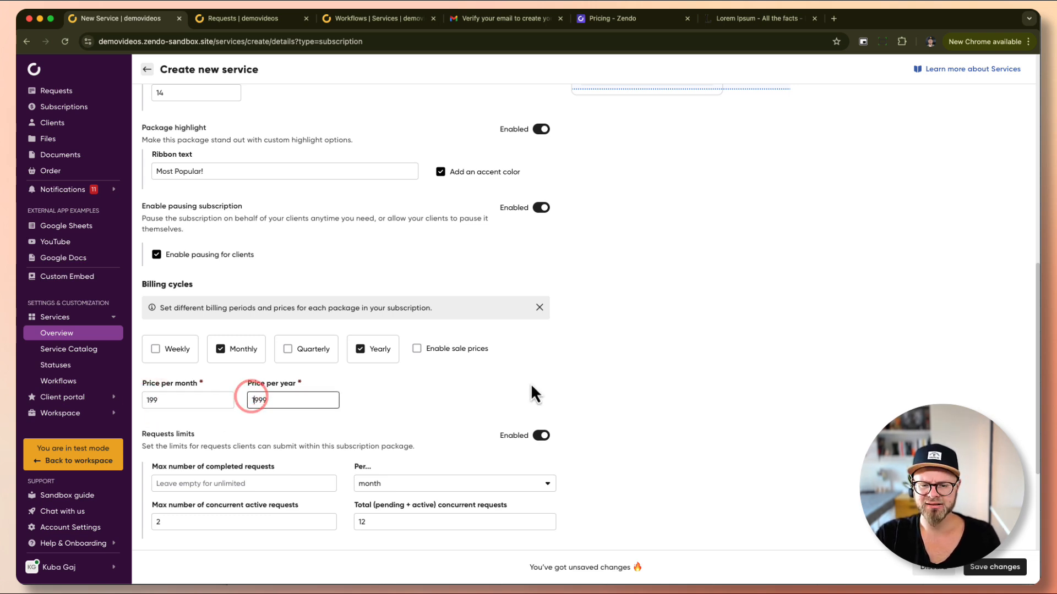
scroll(530, 384, down, 1)
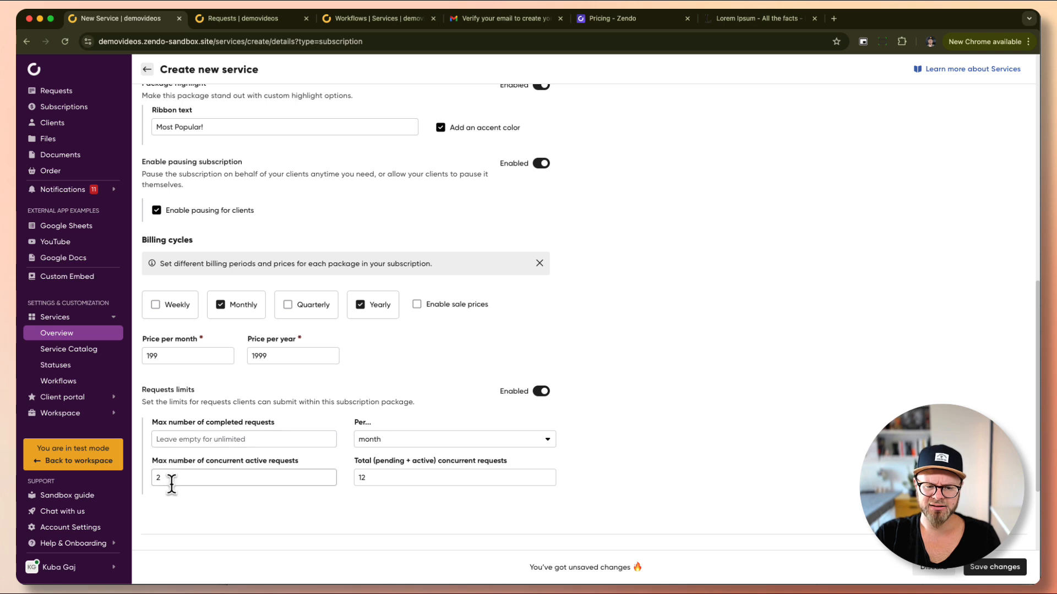
Limit Pro to 4 concurrent active requests and 24 total requests.
drag(171, 484, 119, 481)
text(4)
key(Tab)
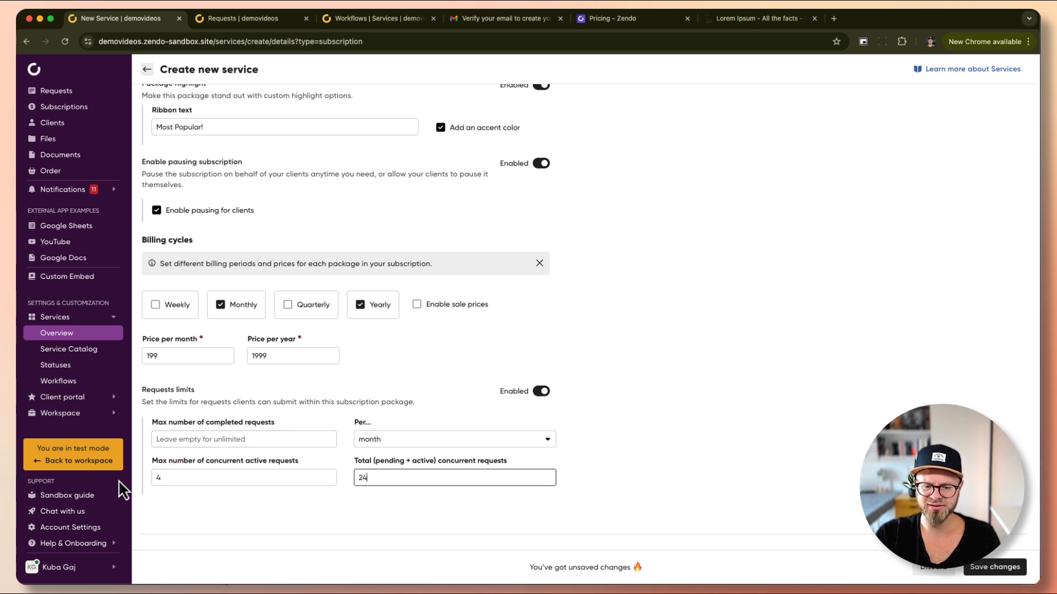
text(24)
click(717, 418)
scroll(718, 419, up, 10)
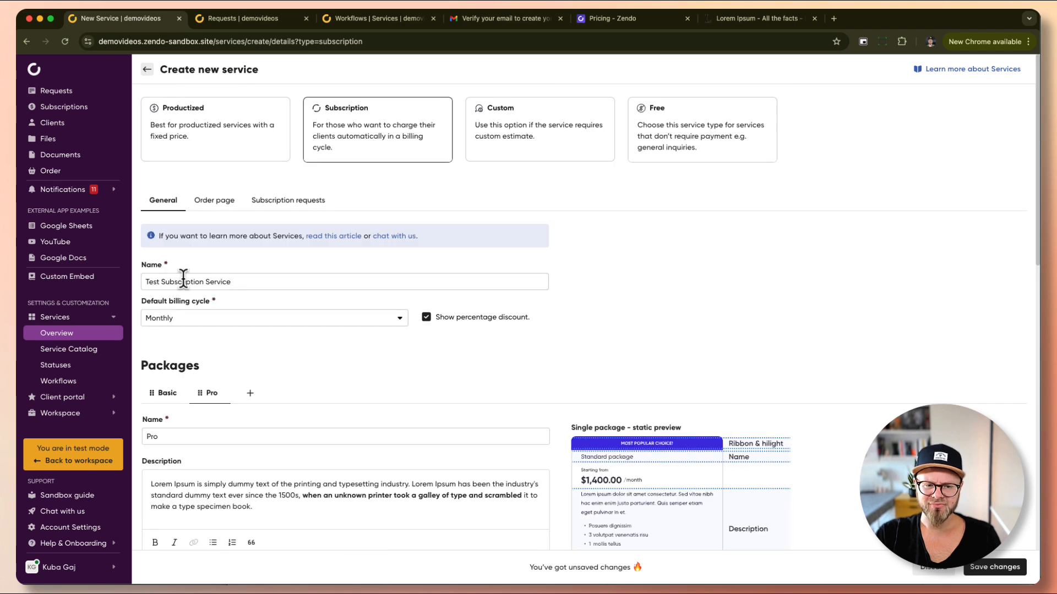
Add a third package, then delete the blank Package 3.
scroll(199, 308, down, 3)
click(245, 304)
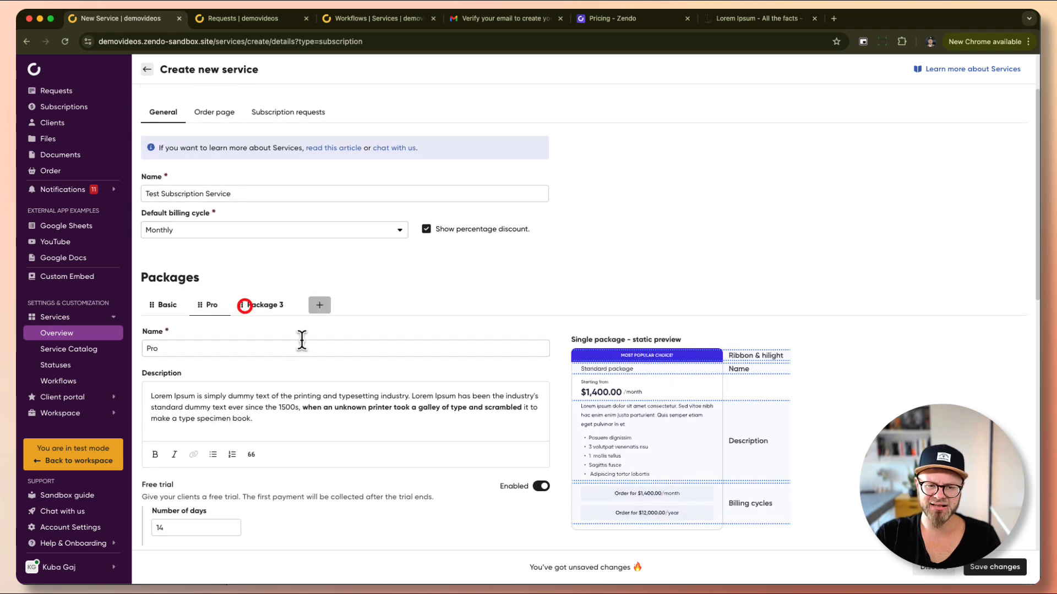
click(267, 306)
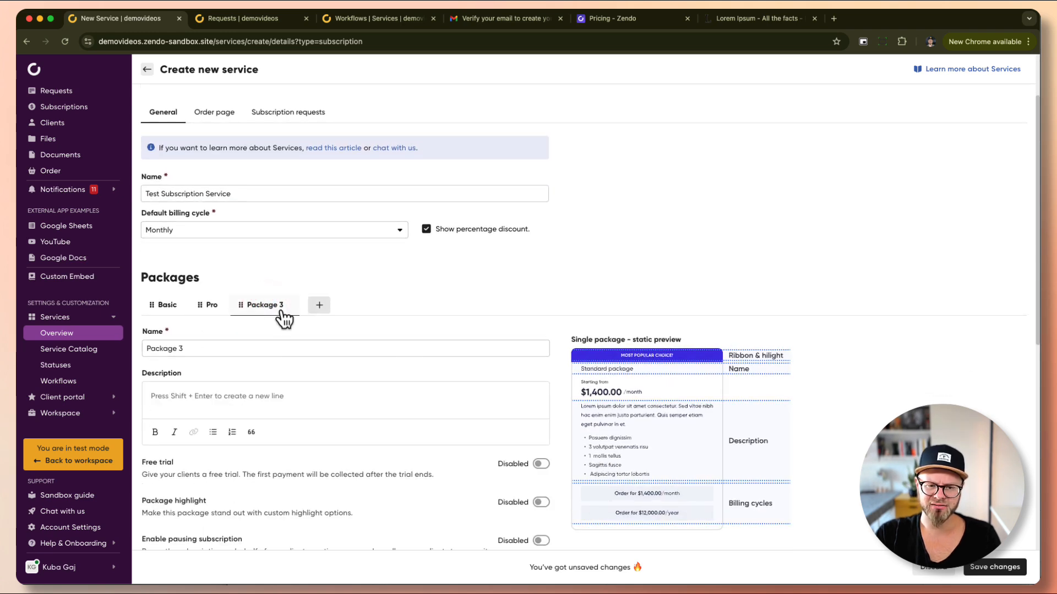
click(305, 303)
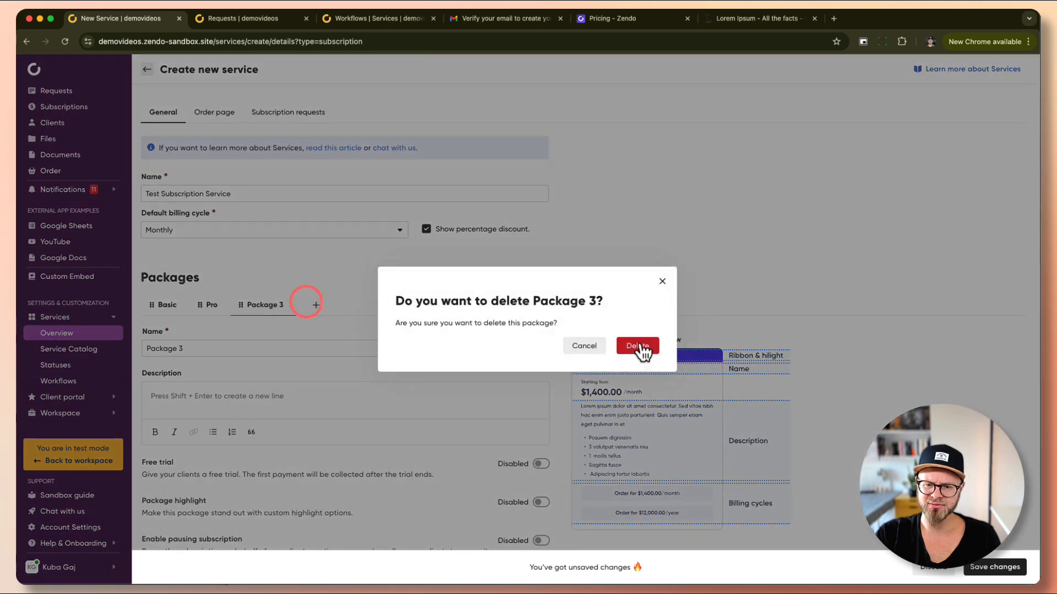
click(640, 347)
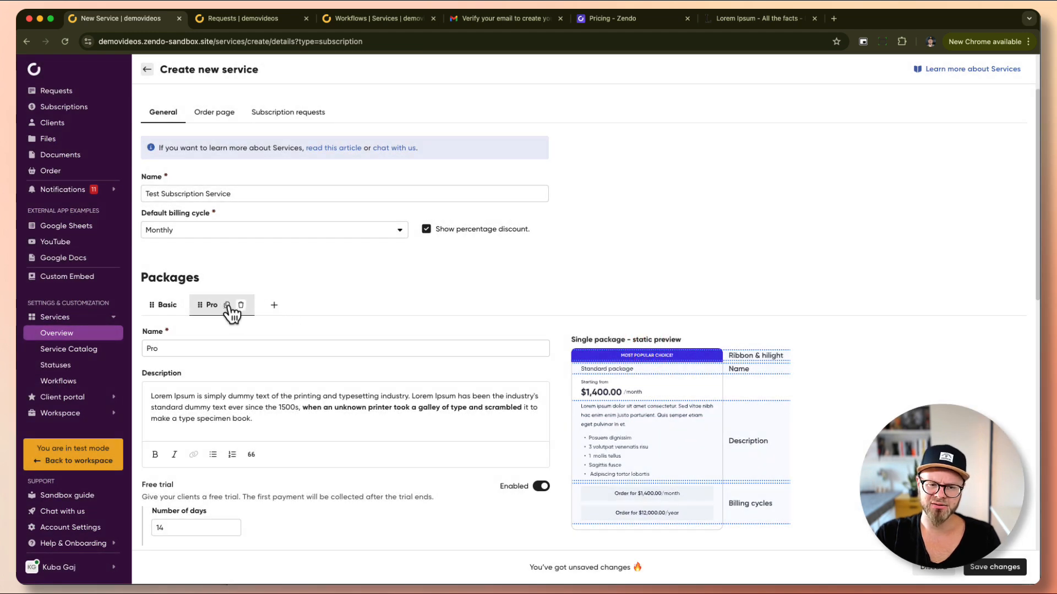
Duplicate Pro as a new Ultra package and paste a Lorem Ipsum description into it.
click(227, 306)
double_click(188, 347)
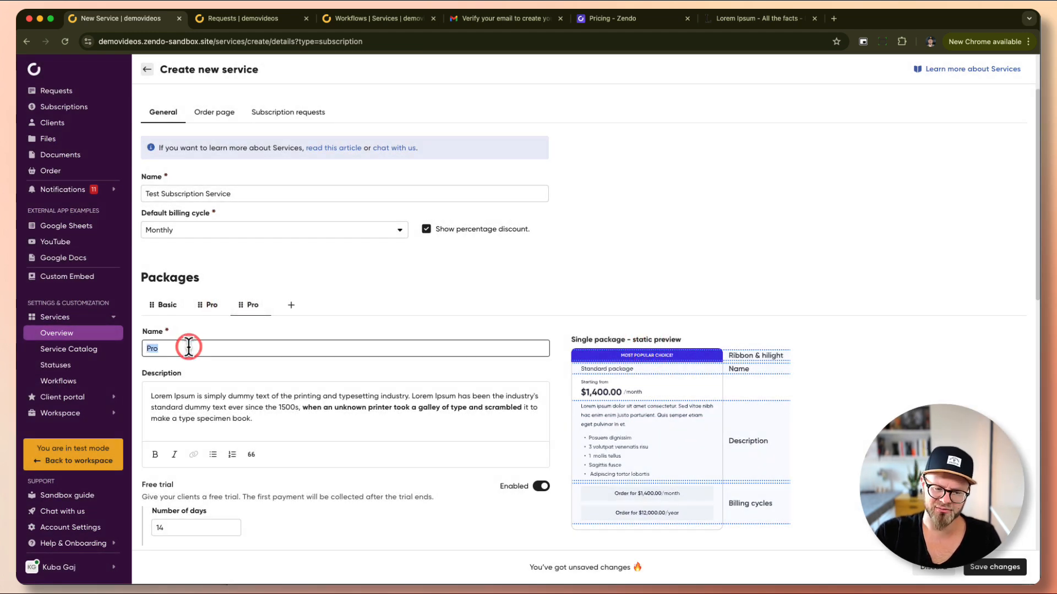
text(UI)
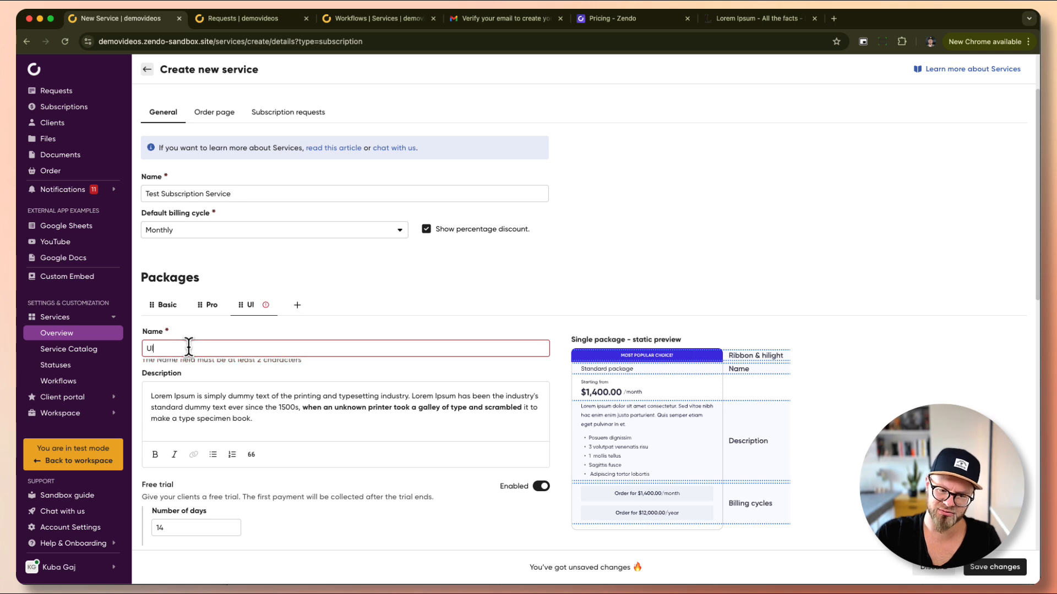
text(tra)
key(Tab)
key(cmd+a)
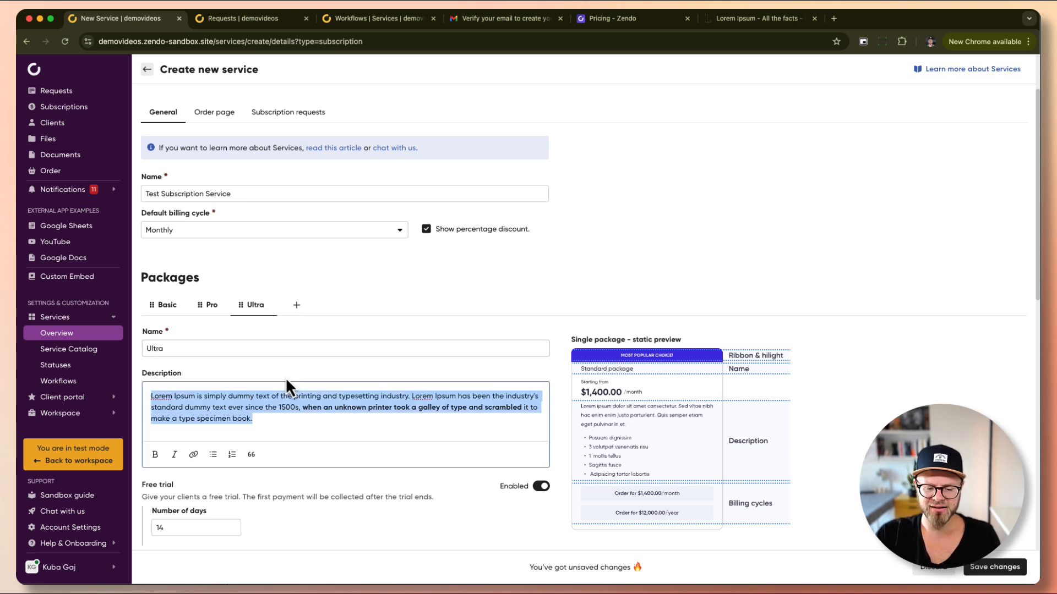
text(Lorem Ipsum is simply dummy text of the printing and typesetting industry. Lorem Ipsum has been the industry's standard dummy text ever since the 1500s, when an unknown printer took a galley of type and scrambled it to make a type specimen book. It has survived not only five centuries, but also the leap into electronic typesetting, remaining essentially unchanged. It was popularised in the 1960s with the release of Letraset sheets containing Lorem Ipsum passages, and more recently with desktop publishing software like Aldus PageMaker including versions of Lorem Ipsum.)
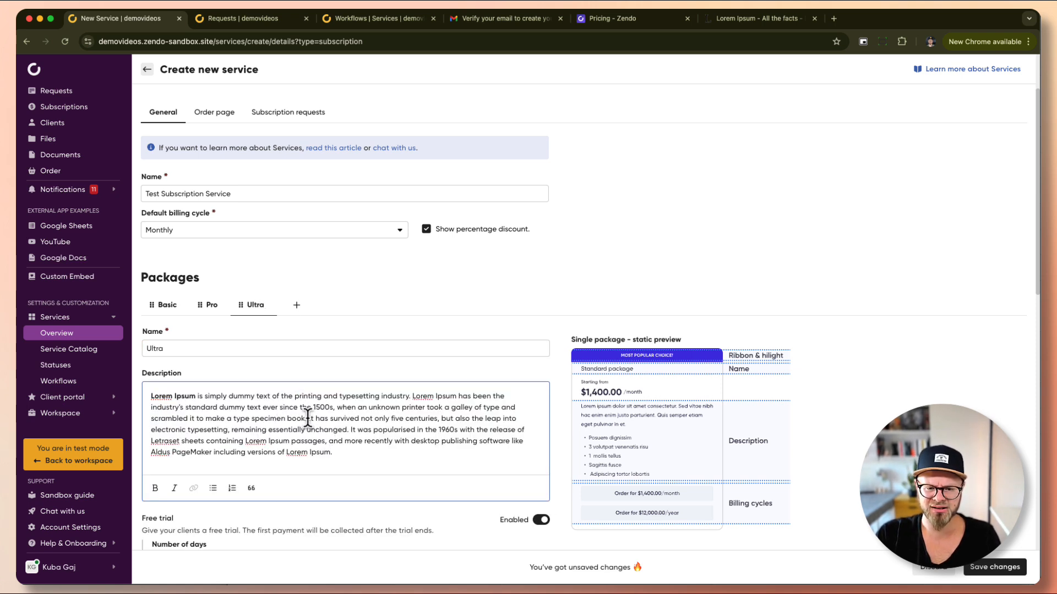
drag(308, 417, 44, 390)
key(BackSpace)
key(super+a)
key(super+c)
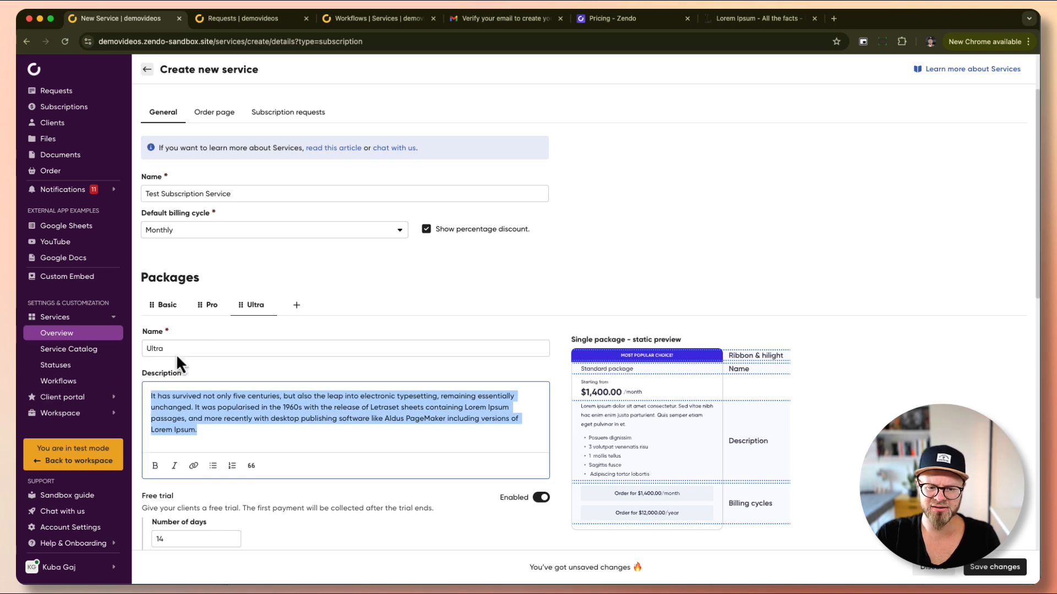
Replace the Pro package's description with the copied Lorem Ipsum paragraph.
click(208, 304)
triple_click(269, 417)
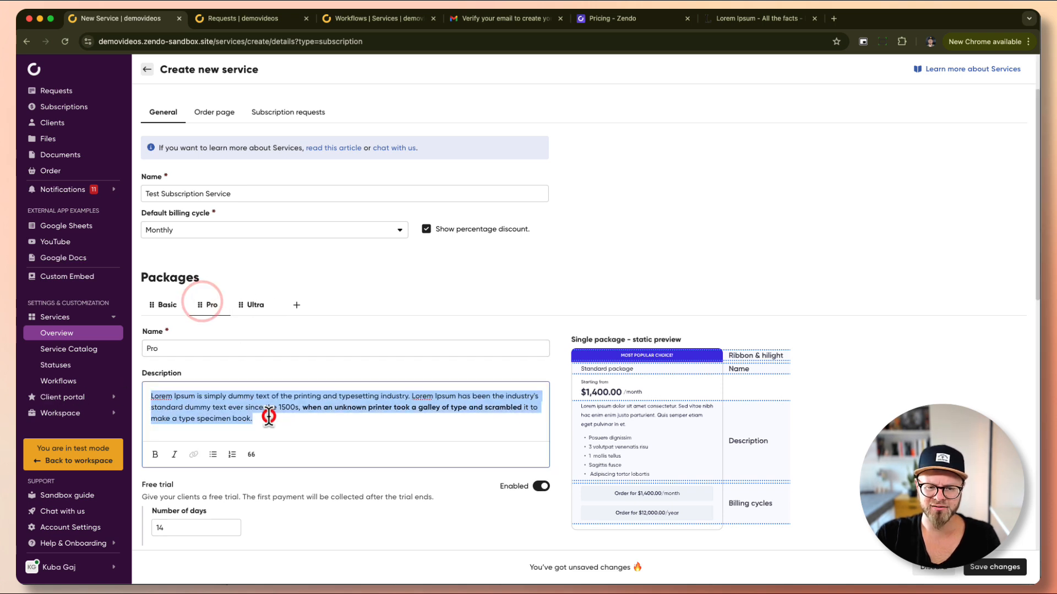
key(super+v)
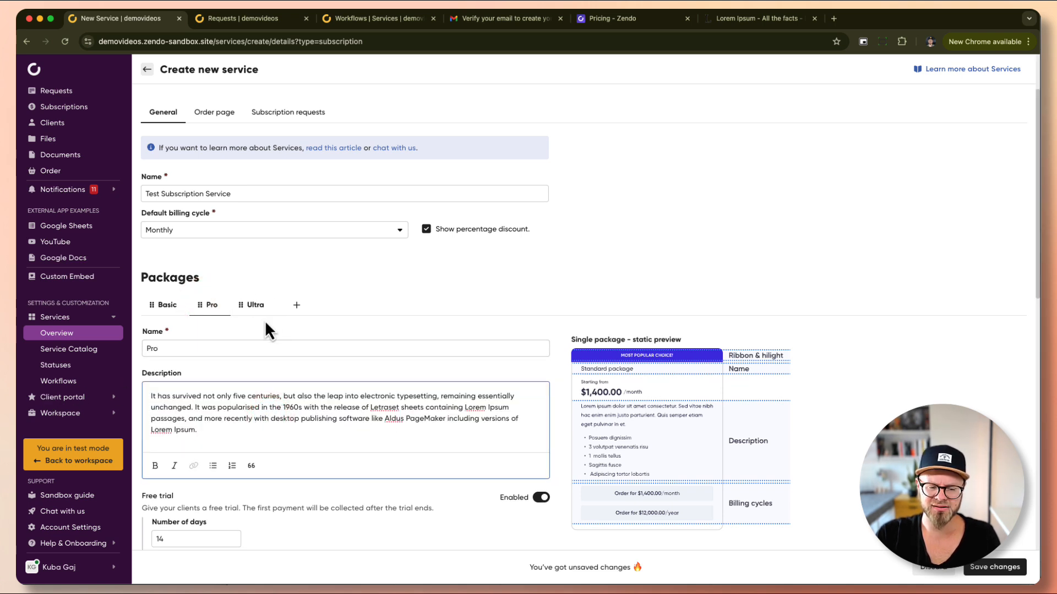
mouse_move(256, 309)
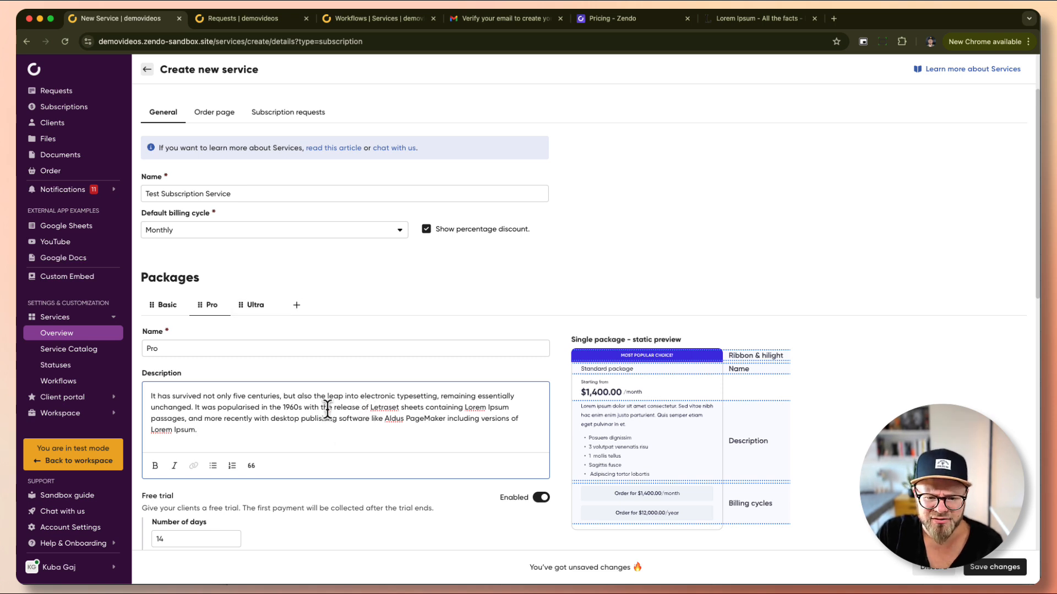
drag(370, 408, 213, 406)
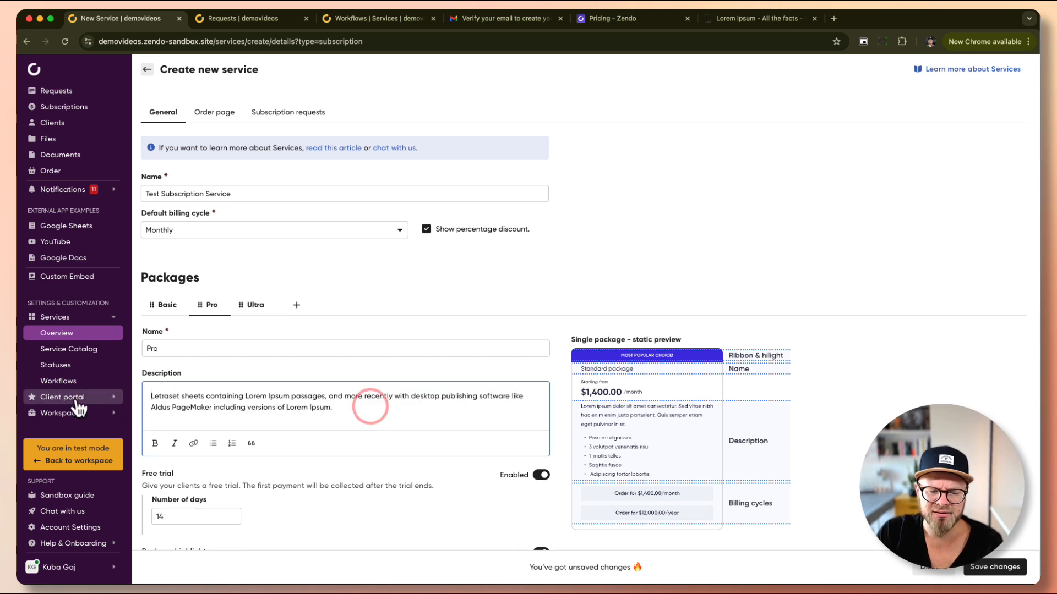
Trim Ultra's description so it ends 'in the 1960s with the release.'.
click(256, 304)
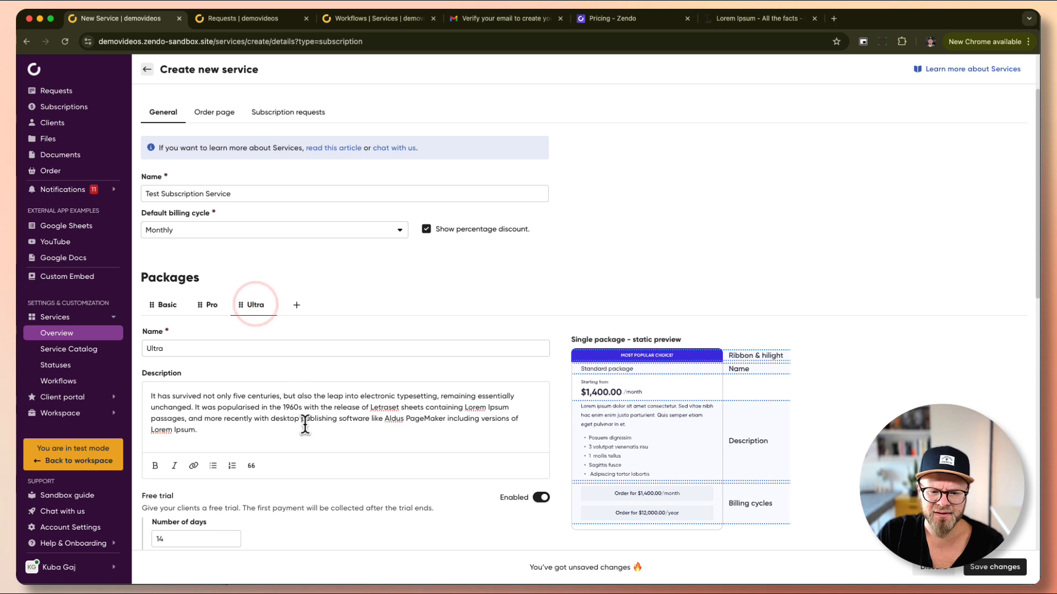
drag(370, 407, 443, 466)
key(BackSpace)
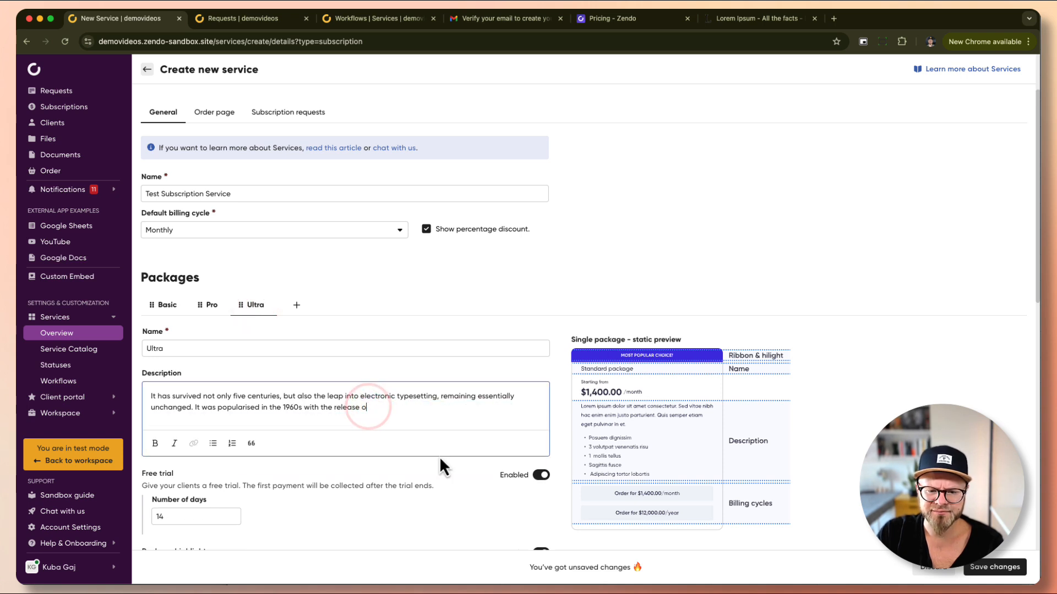
key(BackSpace)
key(BackSpace)
key(BackSpace)
key(BackSpace)
text(.)
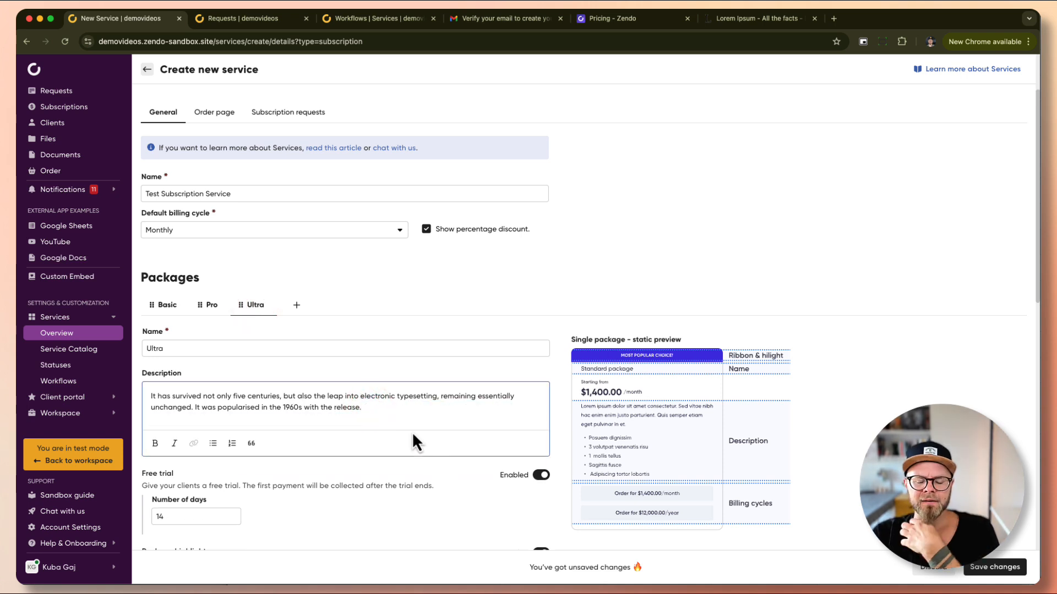
scroll(414, 436, down, 3)
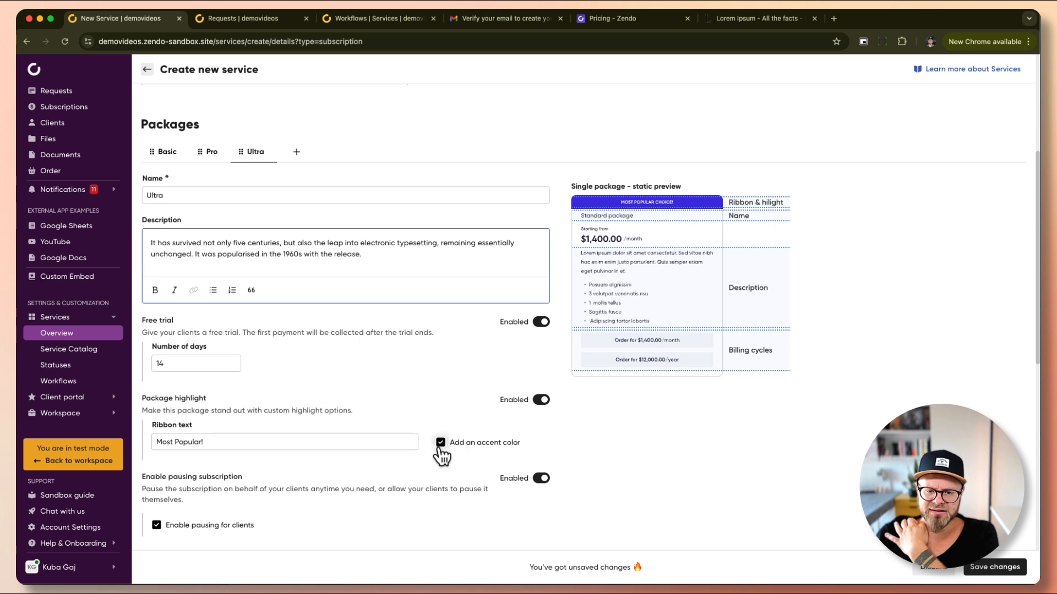
Turn off the Ultra package's highlight and ribbon accent colour.
click(440, 443)
click(541, 401)
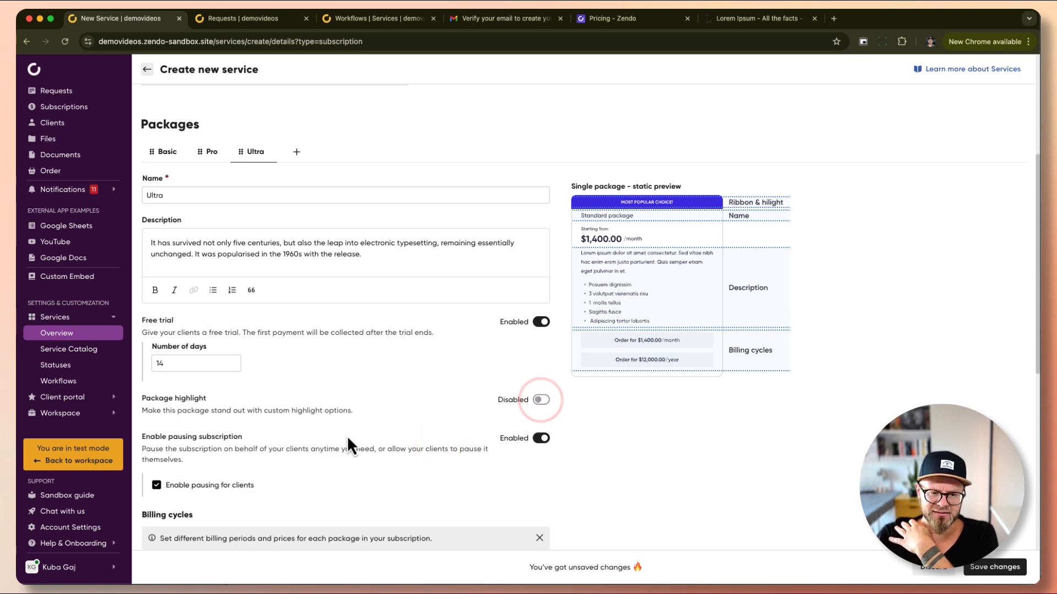
scroll(323, 426, down, 2)
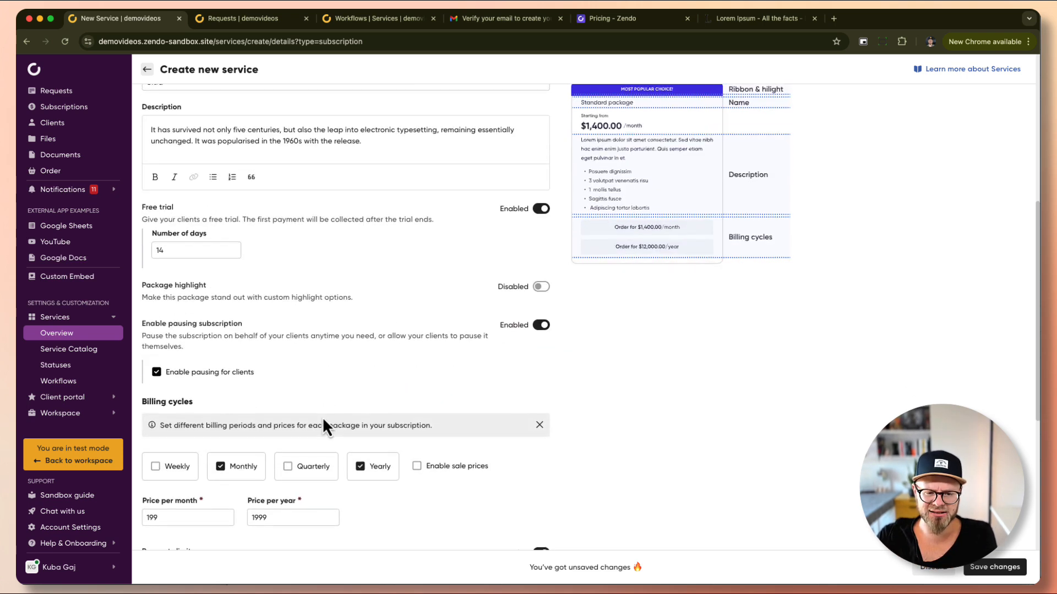
scroll(329, 464, down, 2)
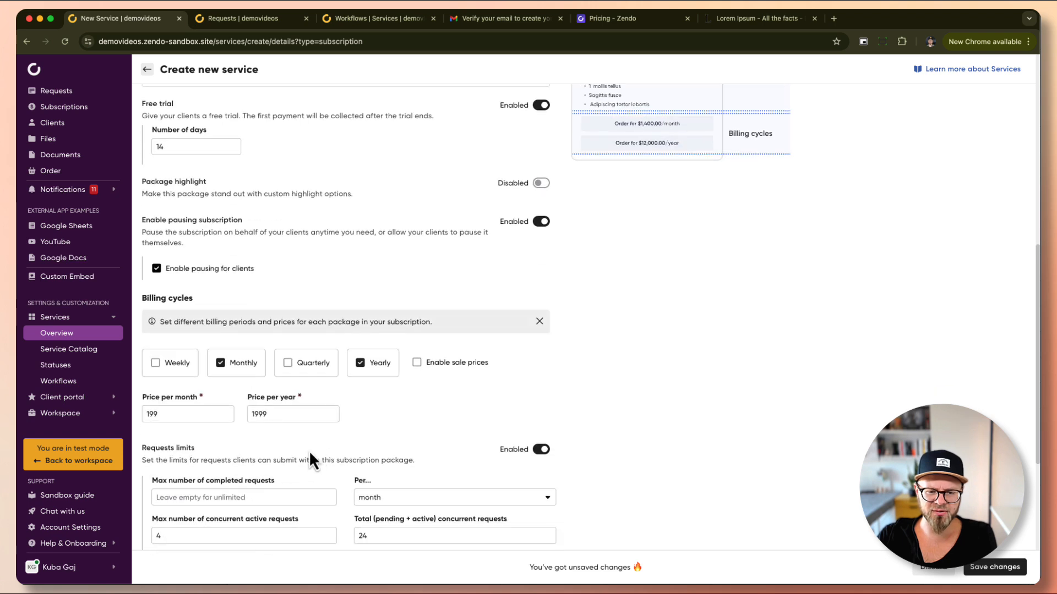
Price Ultra at 999 monthly and 9999 yearly.
click(147, 414)
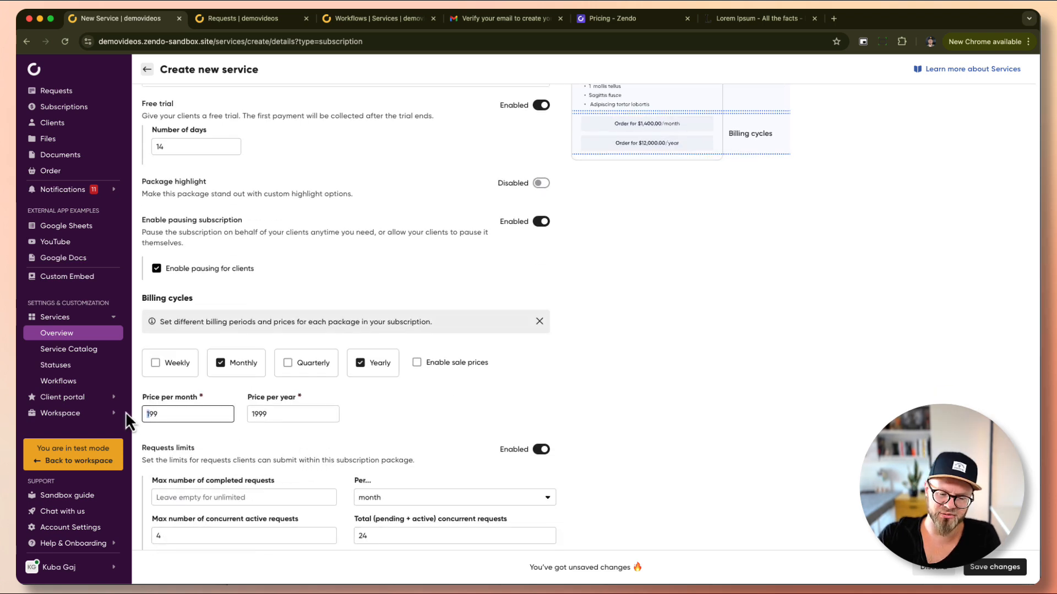
key(Tab)
text(9999)
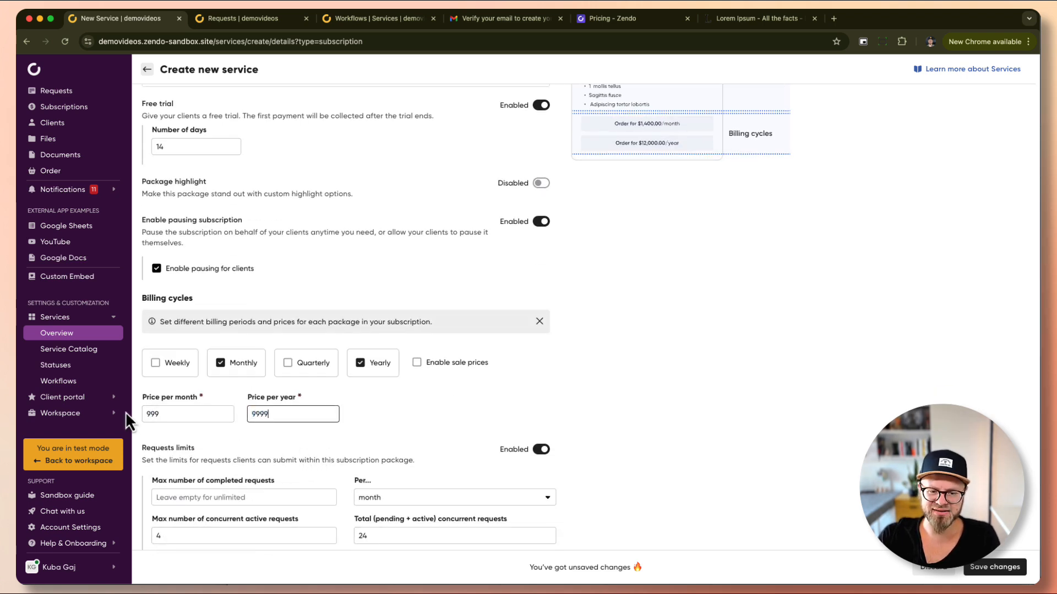
key(Tab)
scroll(225, 420, down, 3)
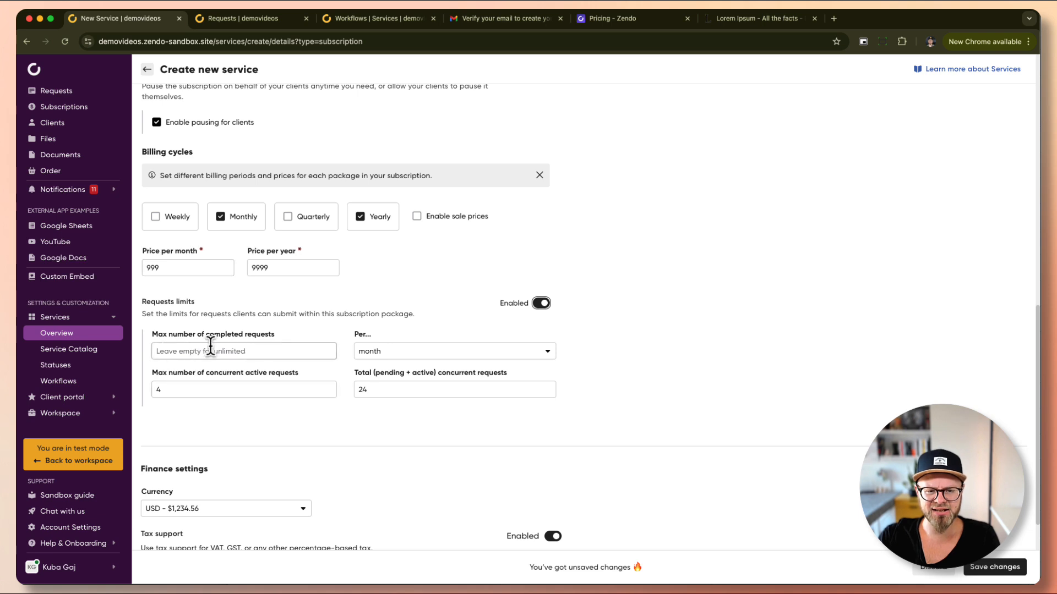
Allow Ultra 12 concurrent active requests and leave the total requests limit empty.
click(173, 392)
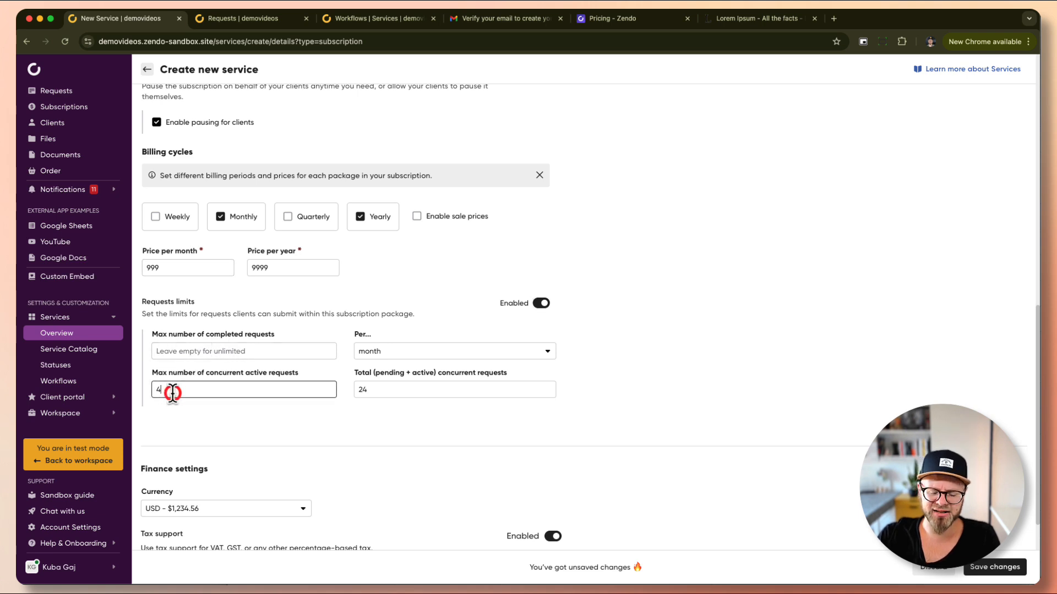
key(BackSpace)
text(12)
key(Tab)
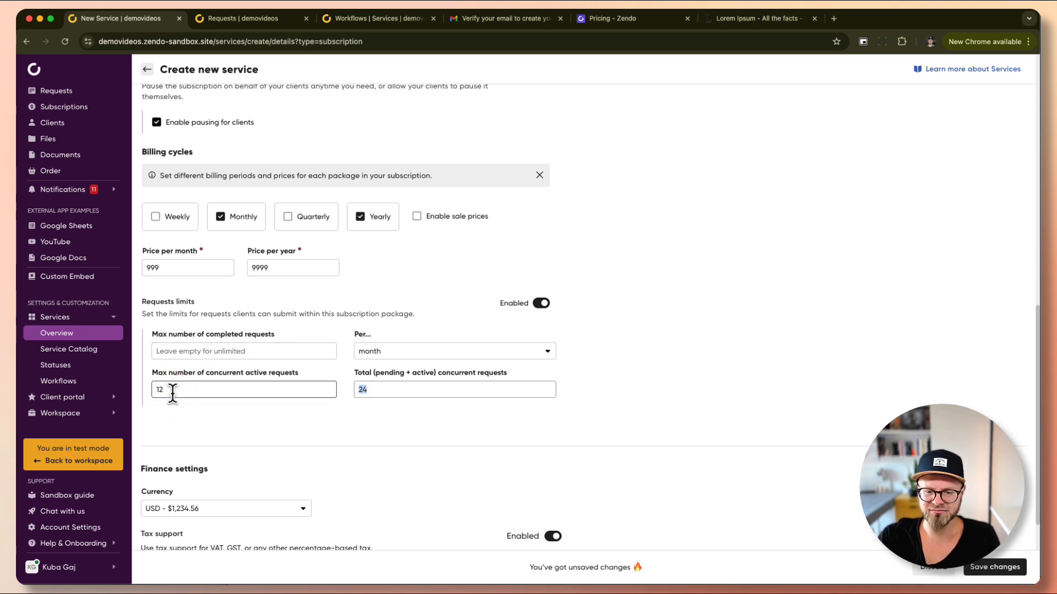
text(5)
key(BackSpace)
key(Tab)
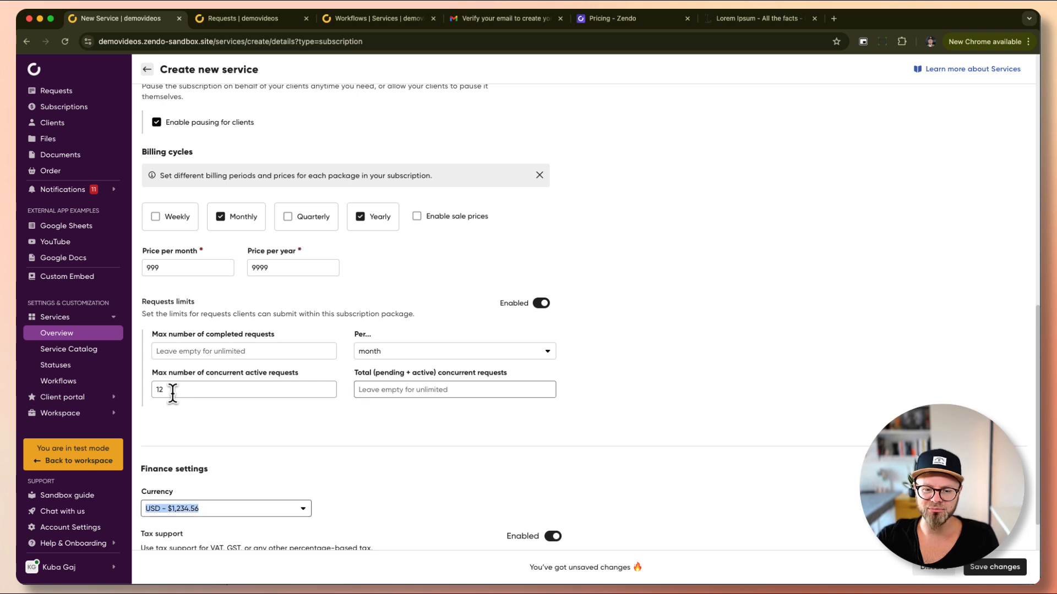
click(624, 396)
scroll(624, 396, down, 1)
scroll(633, 388, down, 5)
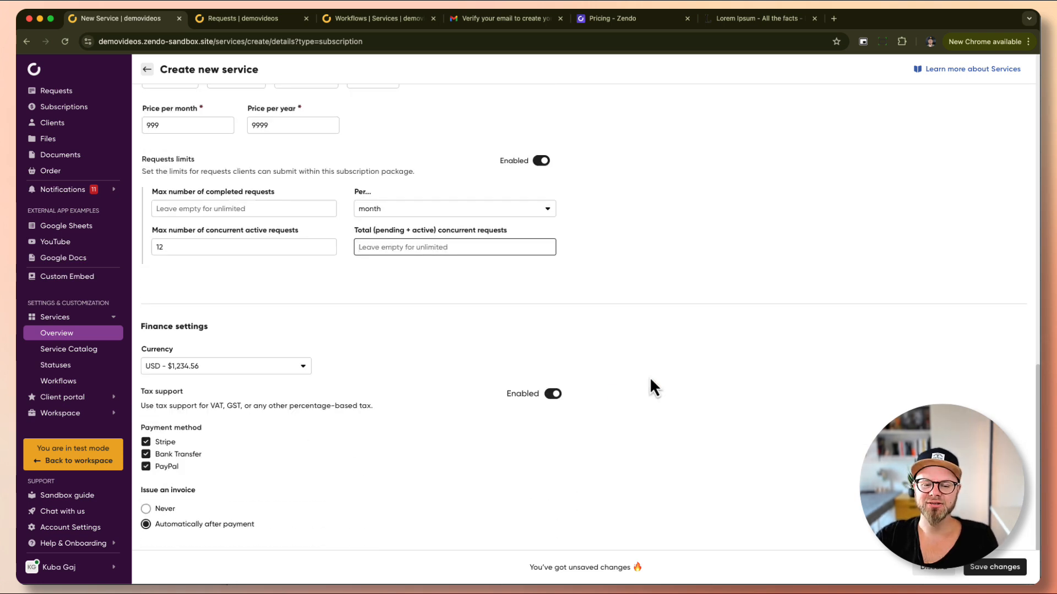
scroll(572, 302, up, 15)
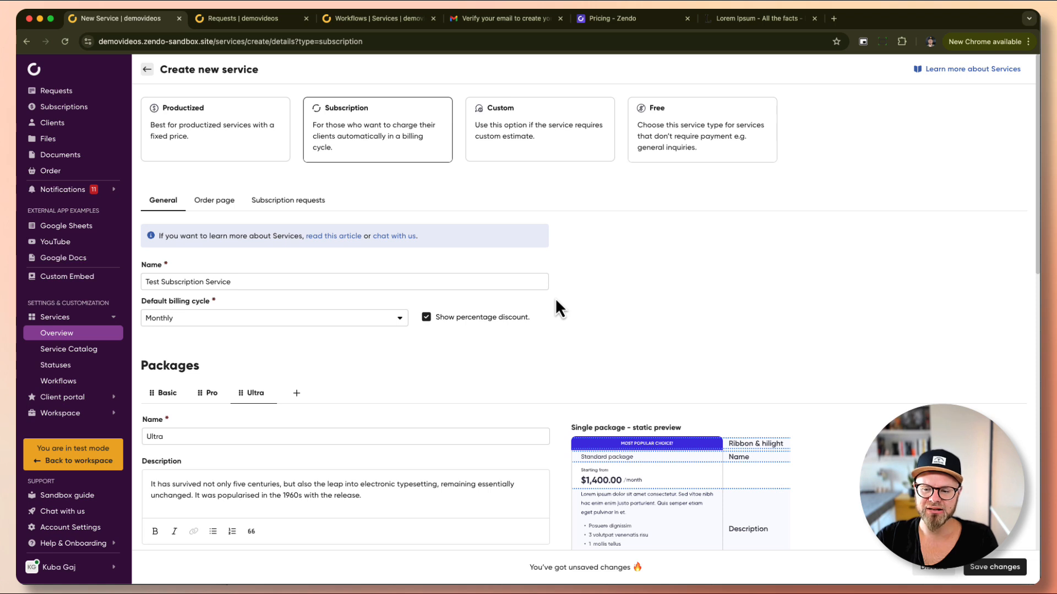
On the Order page settings, disable the Service Catalog listing.
click(218, 205)
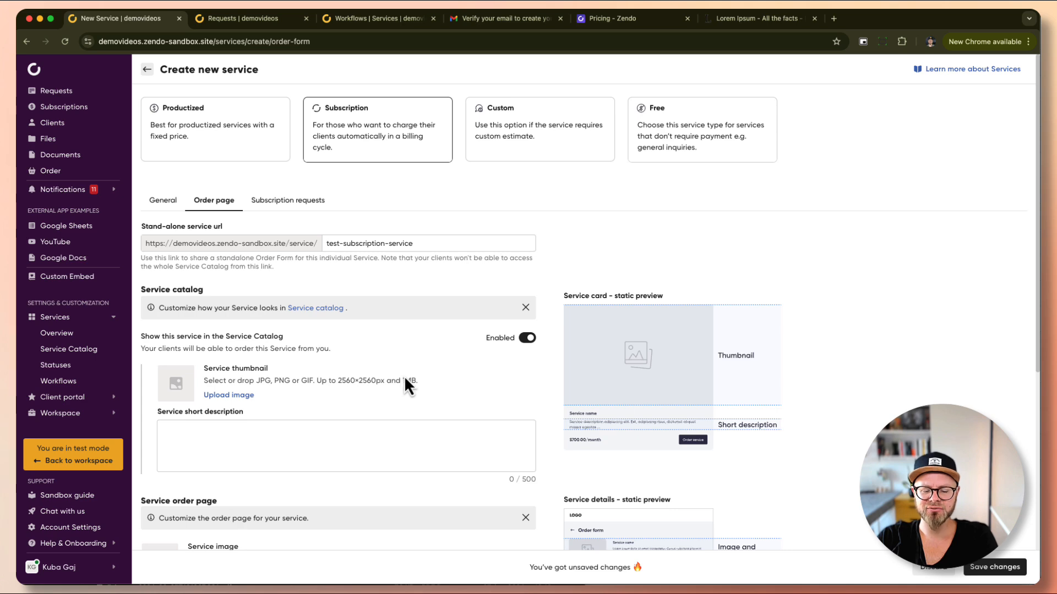
scroll(427, 366, down, 6)
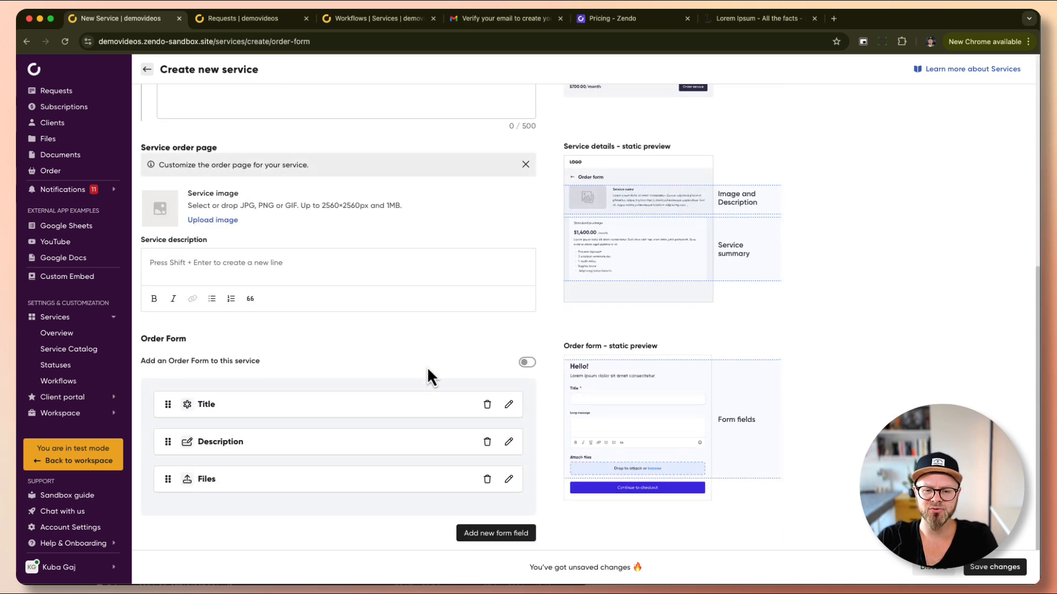
scroll(428, 370, up, 5)
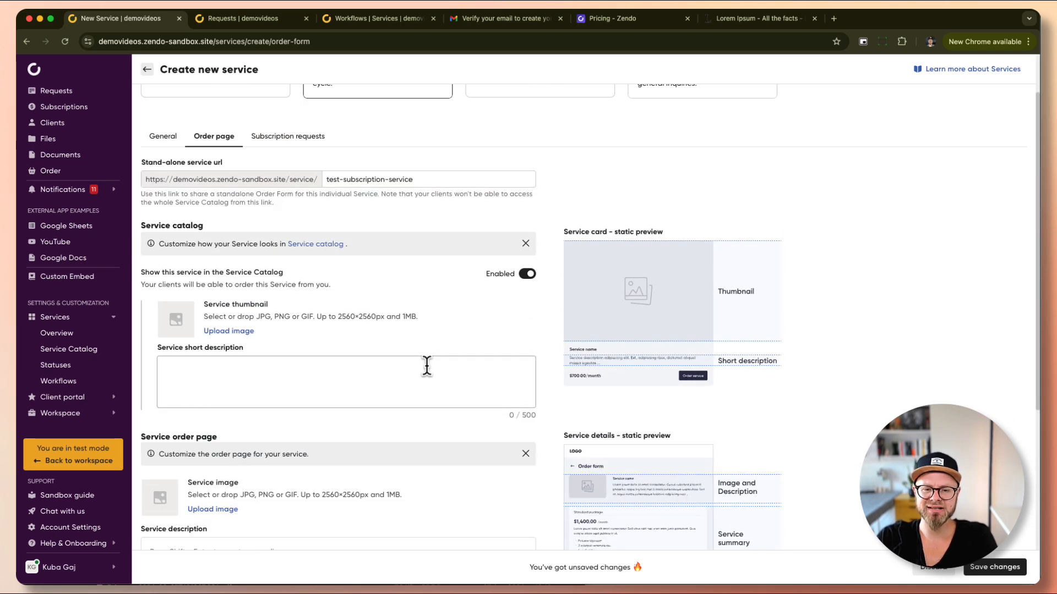
scroll(427, 367, up, 2)
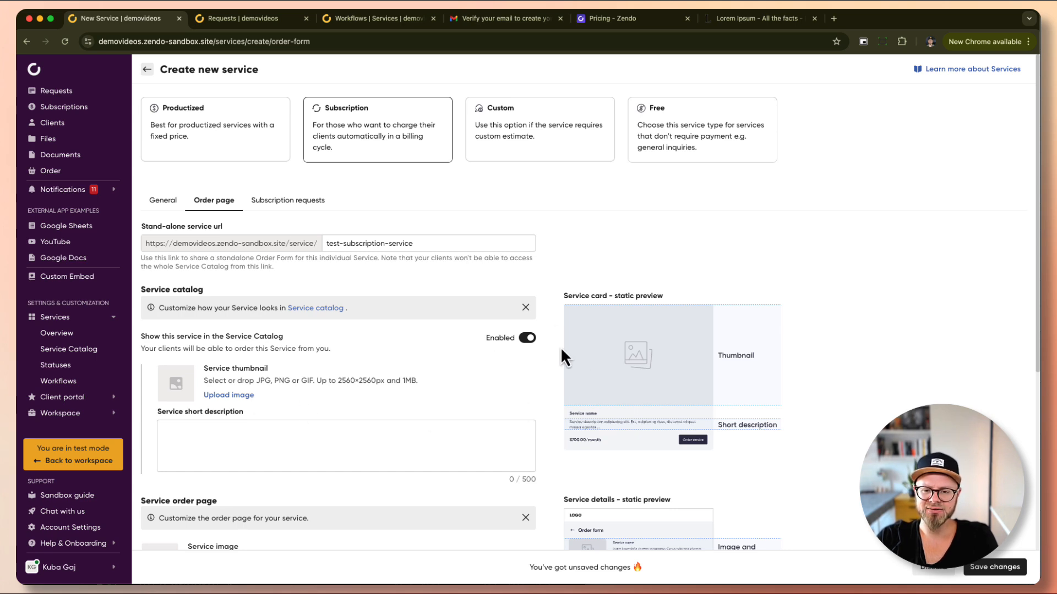
click(527, 338)
Upload sub.jpg as the service's order-page image.
scroll(427, 337, down, 3)
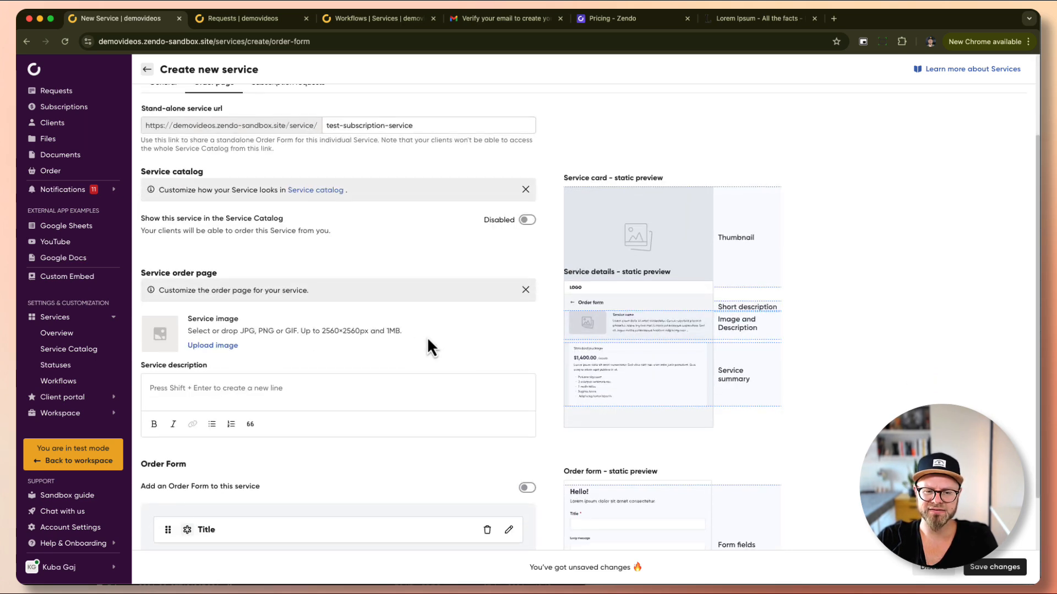
click(208, 345)
double_click(286, 166)
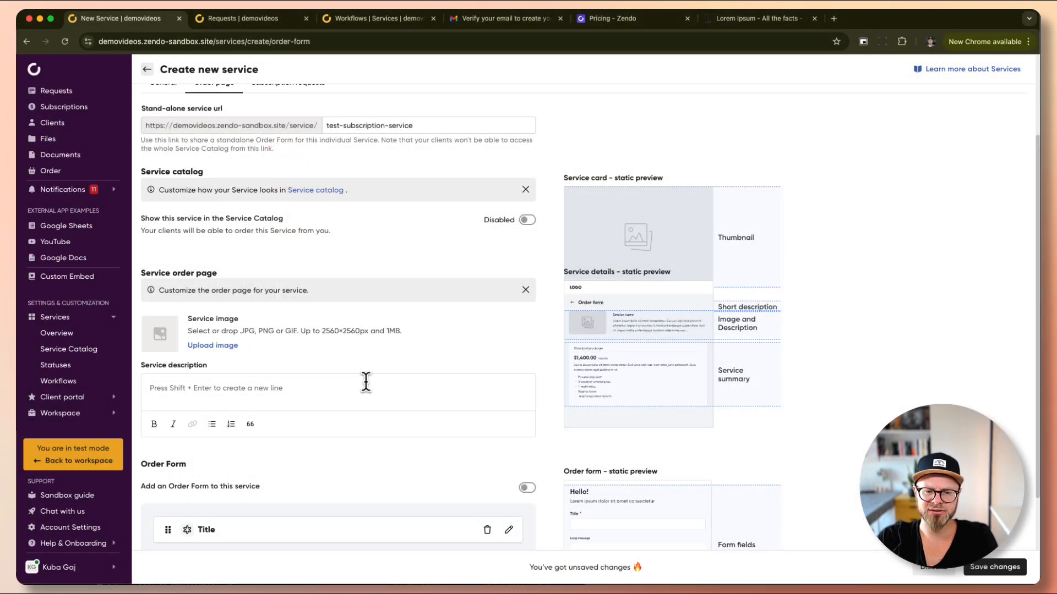
Fill the Service description with the full Lorem Ipsum paragraph.
click(366, 382)
text(It has survived not only five centuries, but also the leap into electronic typesetting, remaining essentially unchanged. It was popularised in the 1960s with the release of Letraset sheets containing Lorem Ipsum passages, and more recently with desktop publishing software like Aldus PageMaker including versions of Lorem Ipsum.)
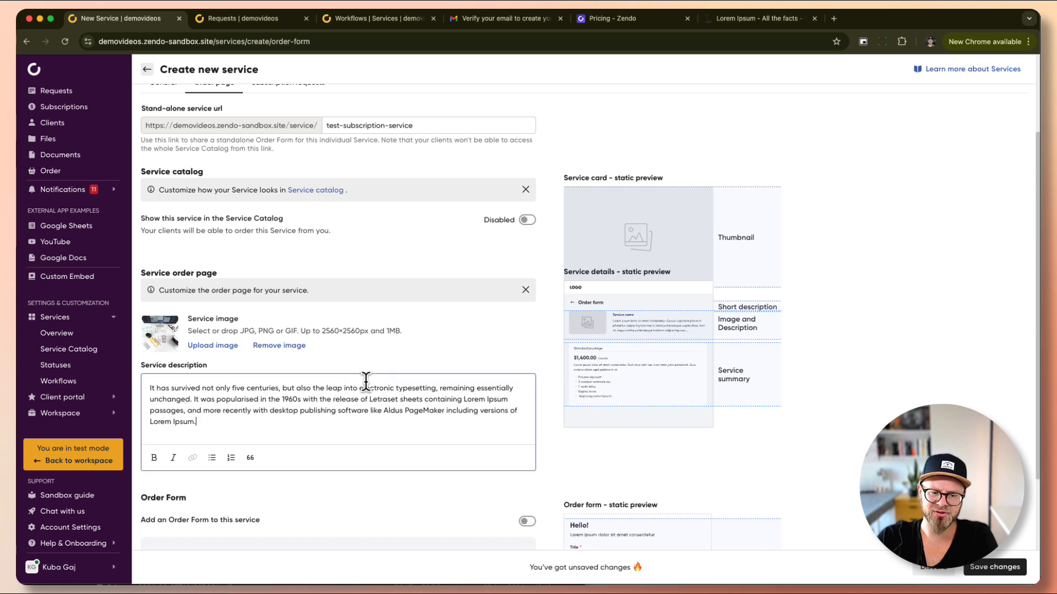
key(super+shift+v)
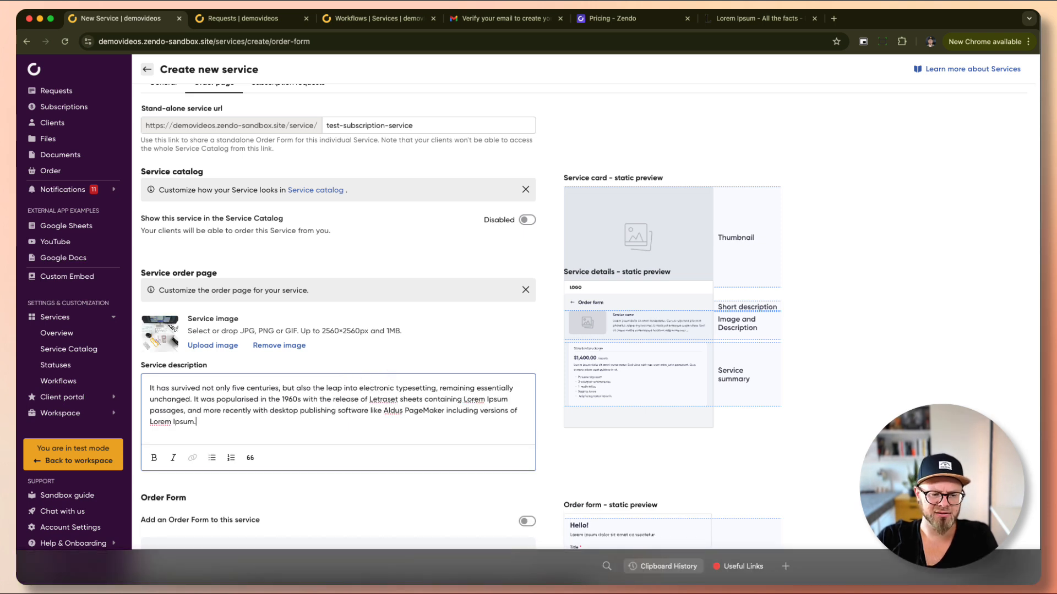
double_click(152, 583)
click(314, 417)
key(super+a)
text(Lorem Ipsum is simply dummy text of the printing and typesetting industry. Lorem Ipsum has been the industry's standard dummy text ever since the 1500s, when an unknown printer took a galley of type and scrambled it to make a type specimen book. It has survived not only five centuries, but also the leap into electronic typesetting, remaining essentially unchanged. It was popularised in the 1960s with the release of Letraset sheets containing Lorem Ipsum passages, and more recently with desktop publishing software like Aldus PageMaker including versions of Lorem Ipsum.)
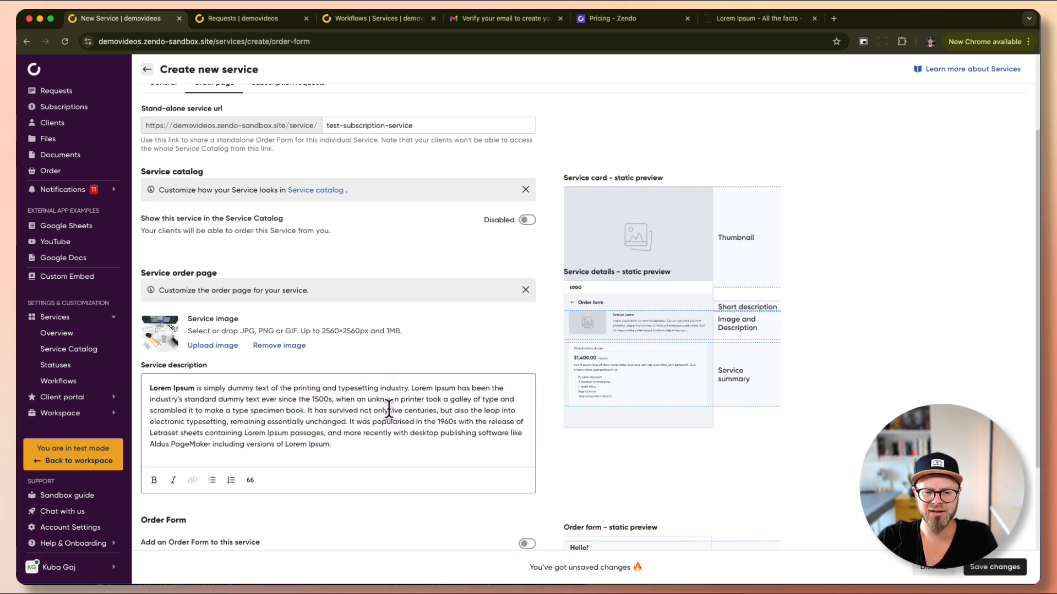
Re-enable the Service Catalog listing and upload a JPG as the service thumbnail.
click(527, 221)
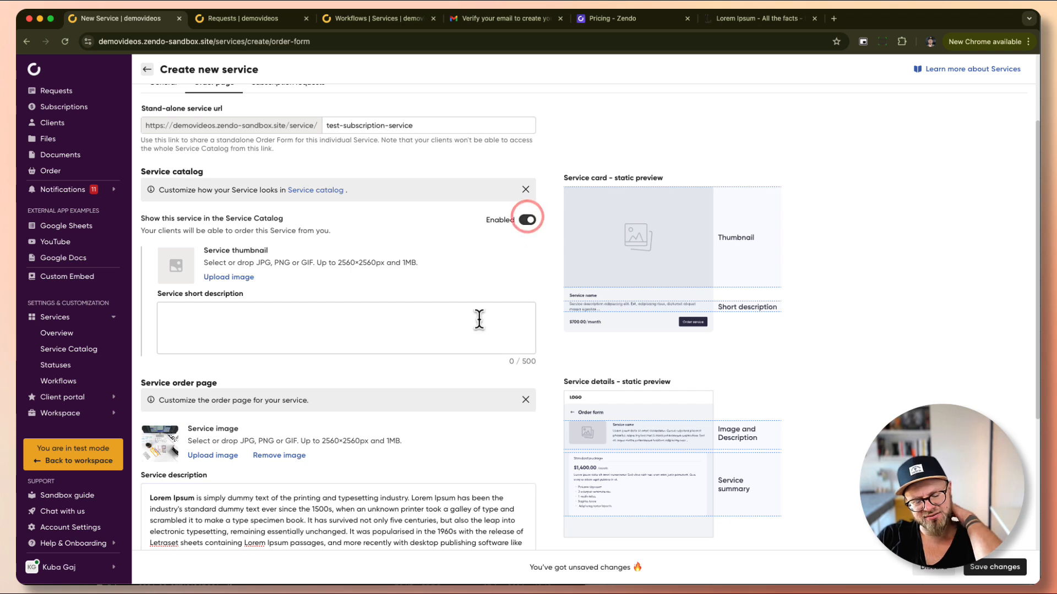
click(230, 277)
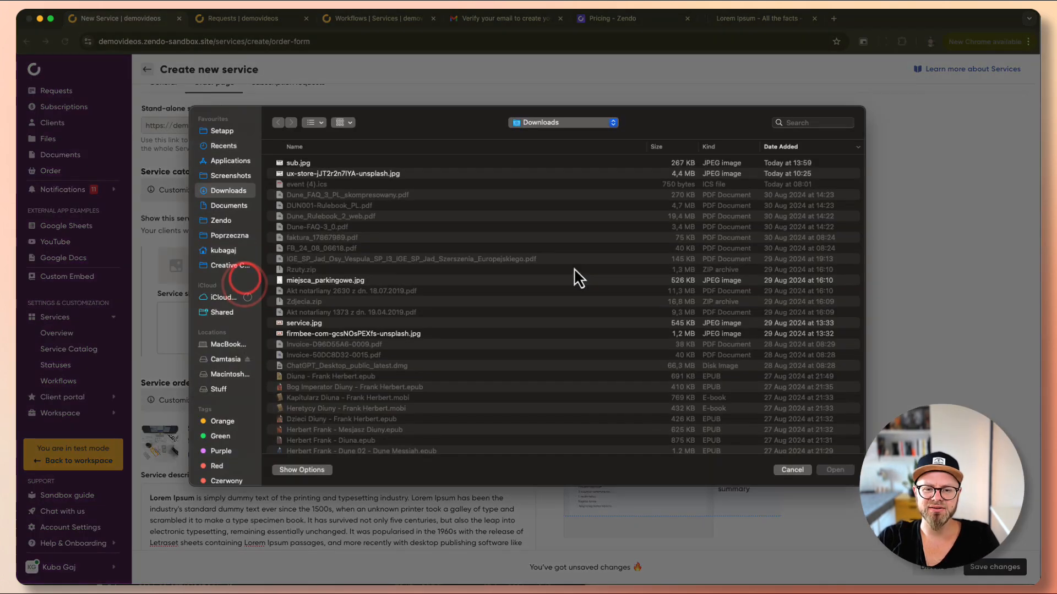
double_click(290, 163)
Paste the Lorem Ipsum passage starting 'It has survived' into the Service short description.
scroll(389, 288, down, 5)
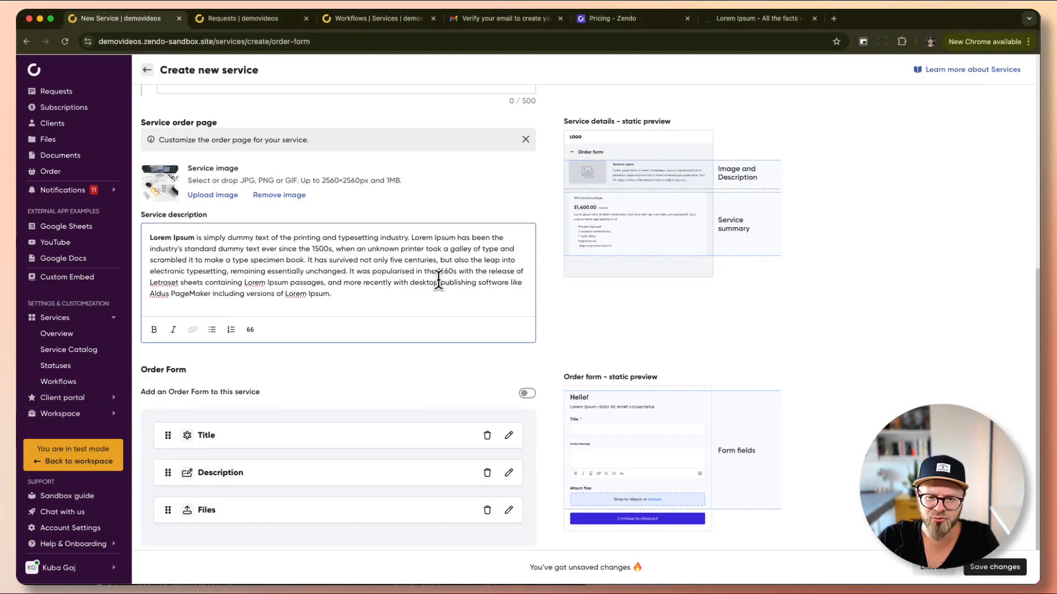
drag(307, 259, 349, 292)
key(cmd+c)
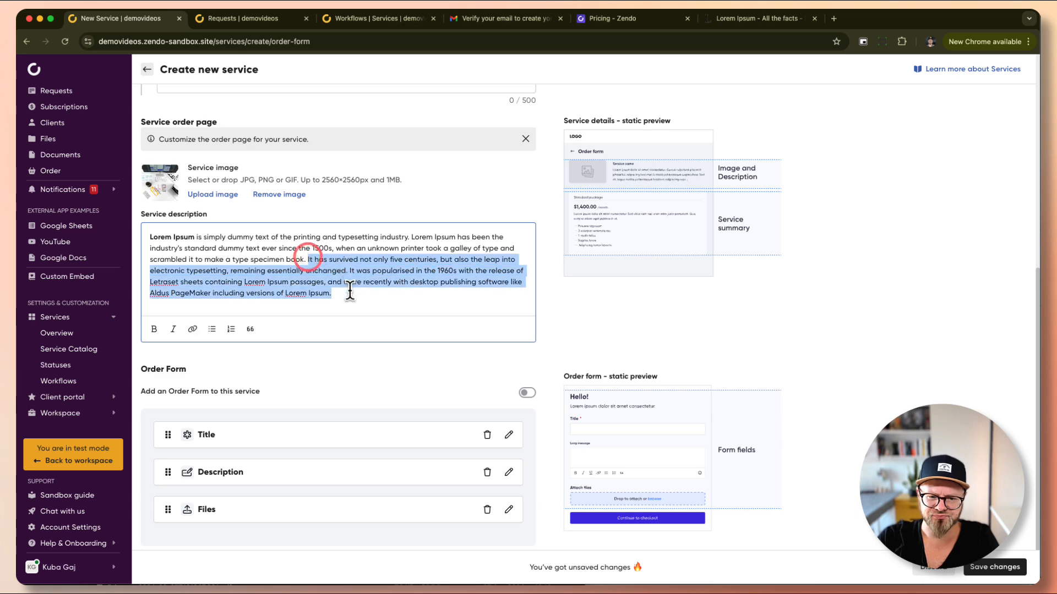
scroll(389, 288, up, 3)
scroll(389, 287, up, 2)
click(223, 306)
key(cmd+v)
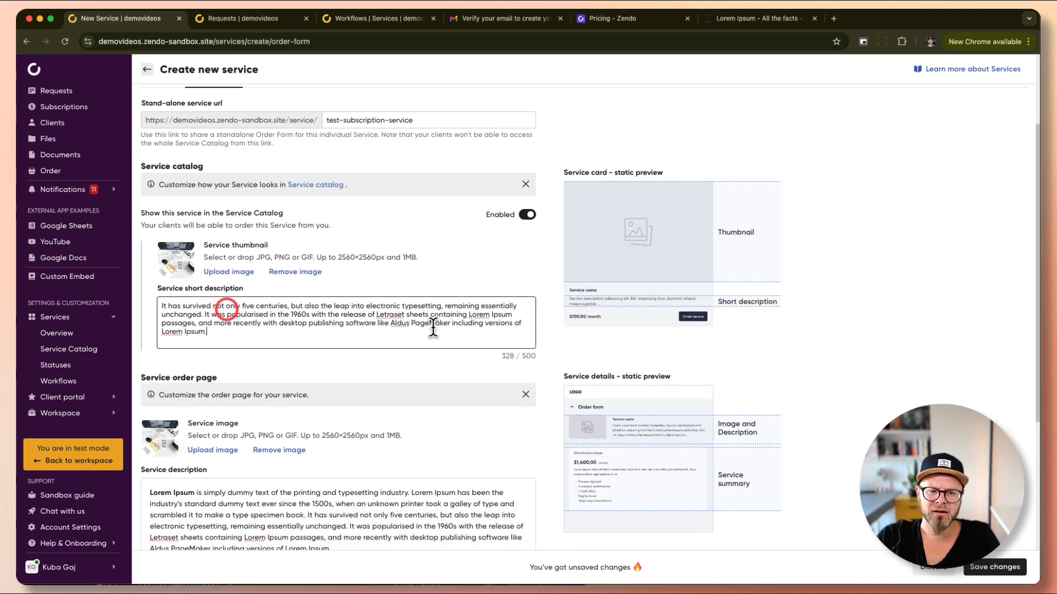
scroll(435, 330, down, 5)
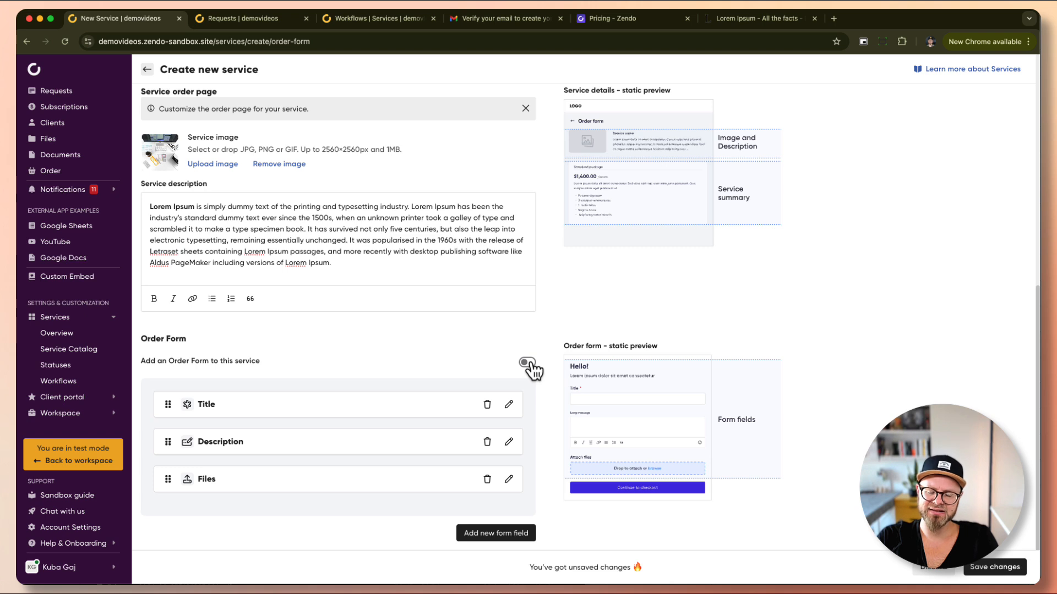
scroll(357, 231, up, 8)
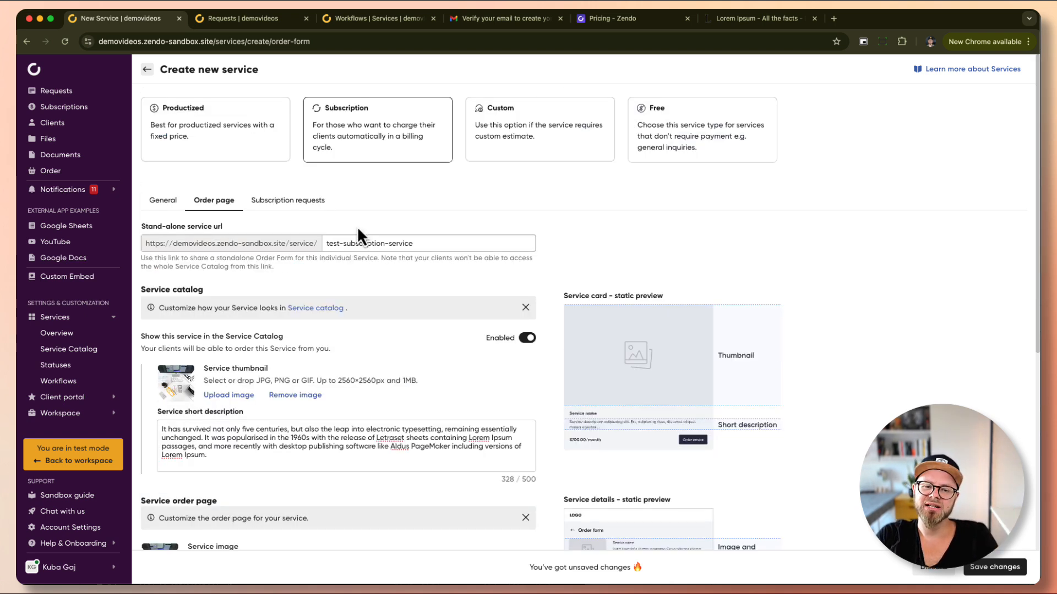
Review the Unlimited Requests Subscription Workflow and the Title, Description and Files form fields.
click(294, 203)
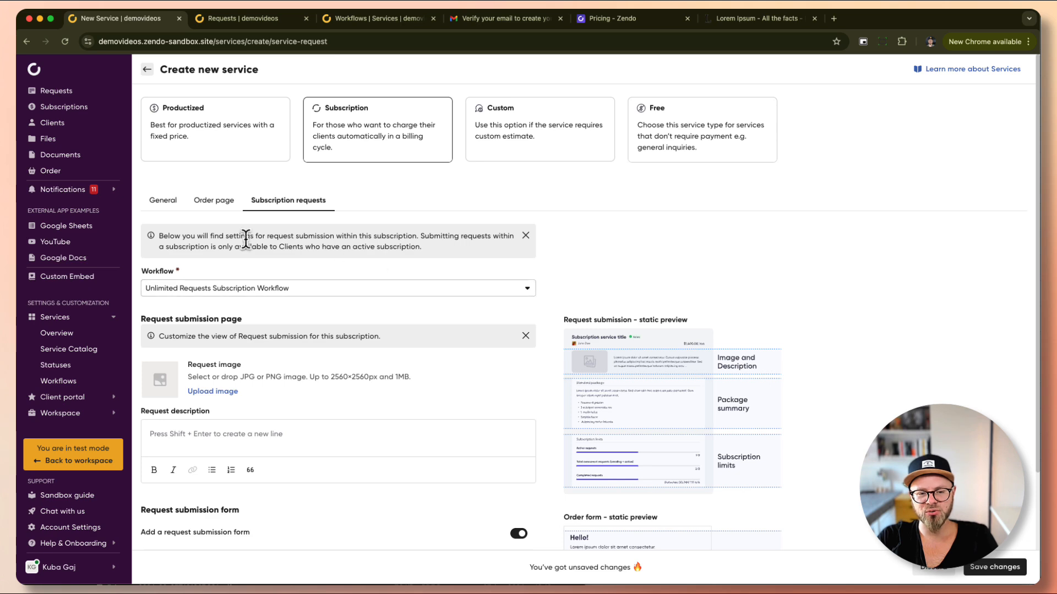
scroll(441, 324, down, 5)
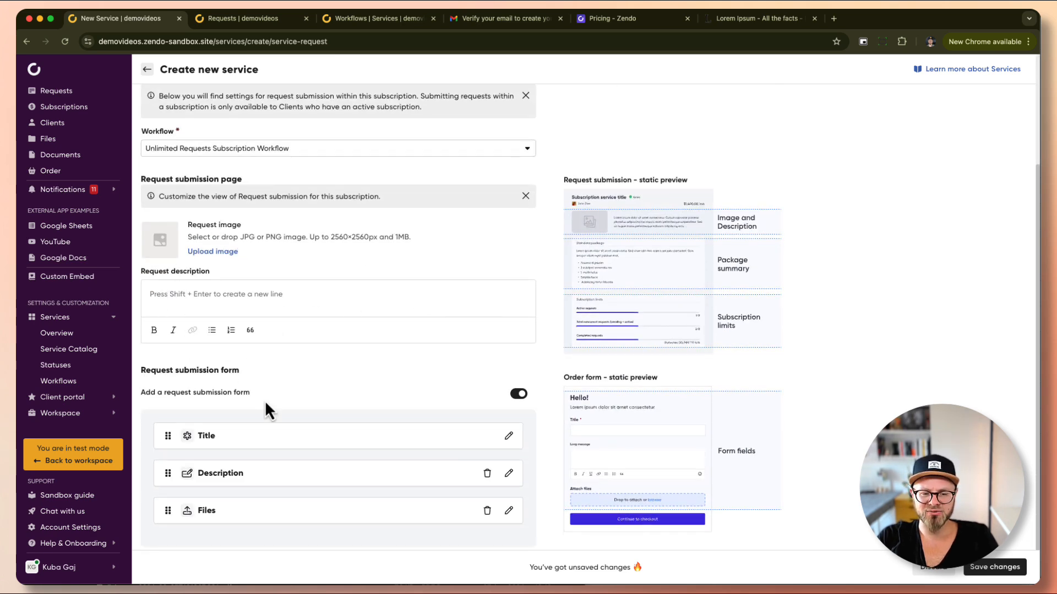
scroll(394, 433, down, 1)
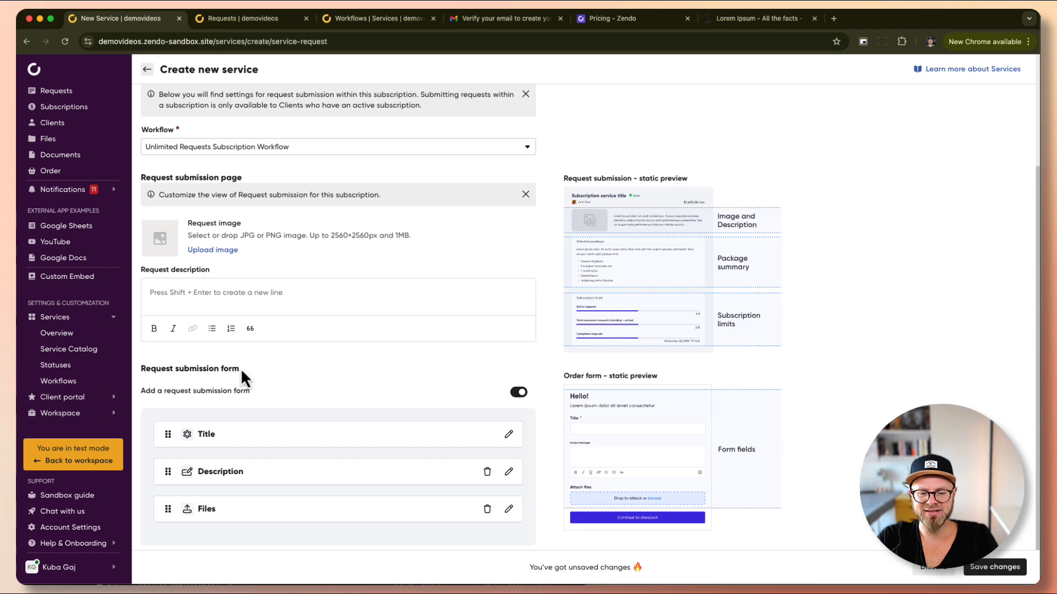
scroll(418, 388, up, 2)
scroll(419, 388, down, 2)
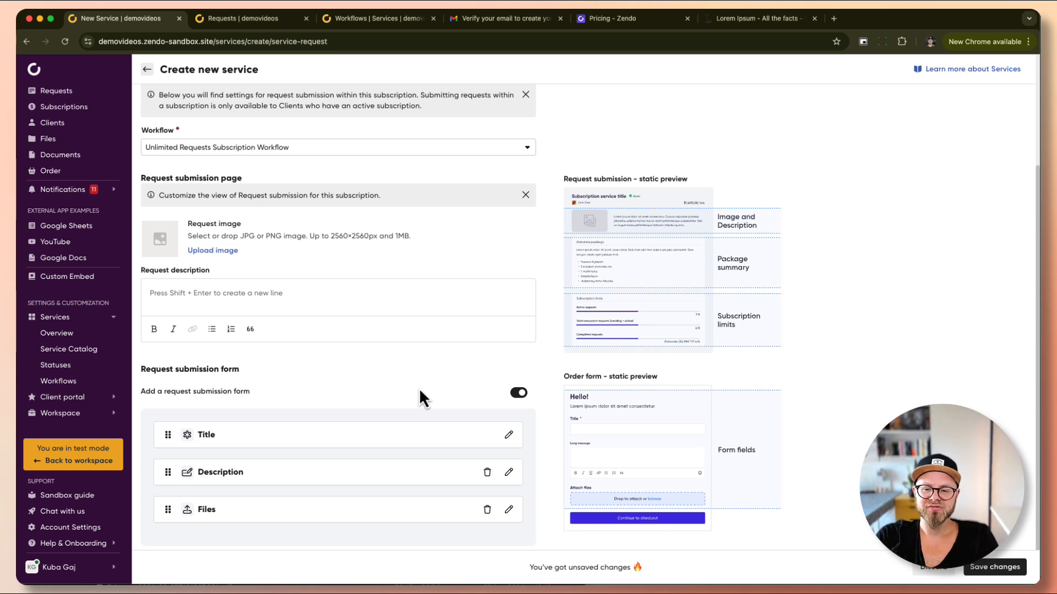
Upload a JPG request image and paste the Lorem Ipsum paragraph starting 'It has survived' as description.
click(214, 251)
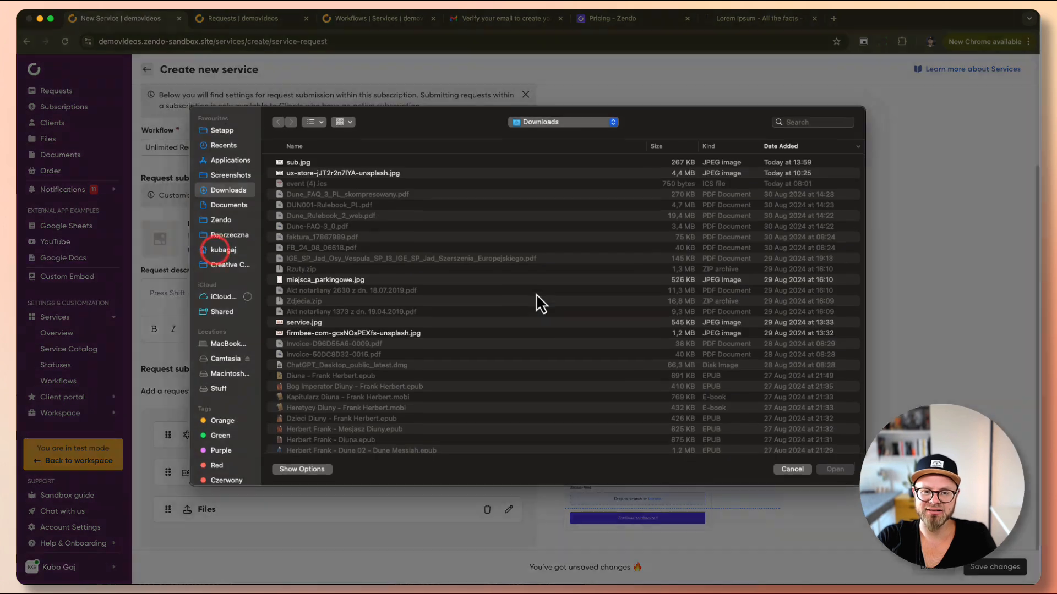
double_click(309, 163)
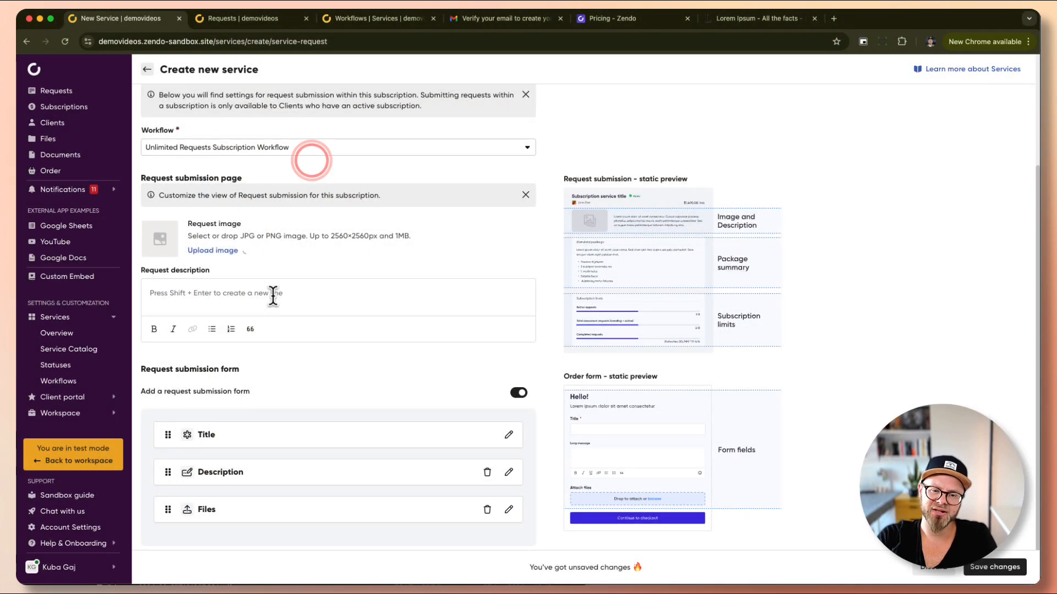
click(271, 295)
key(super+v)
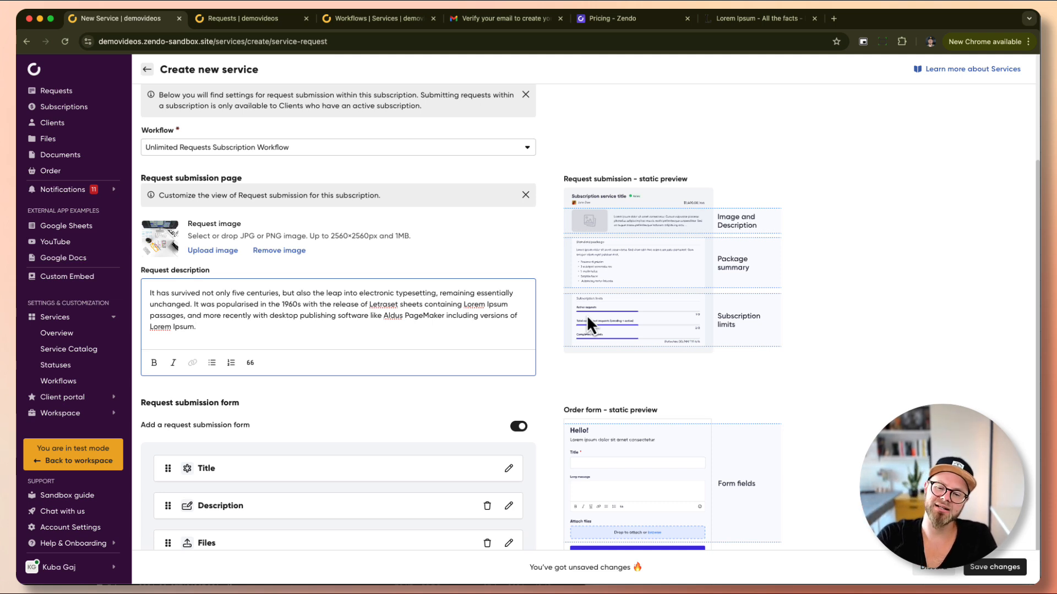
click(468, 393)
scroll(468, 393, down, 1)
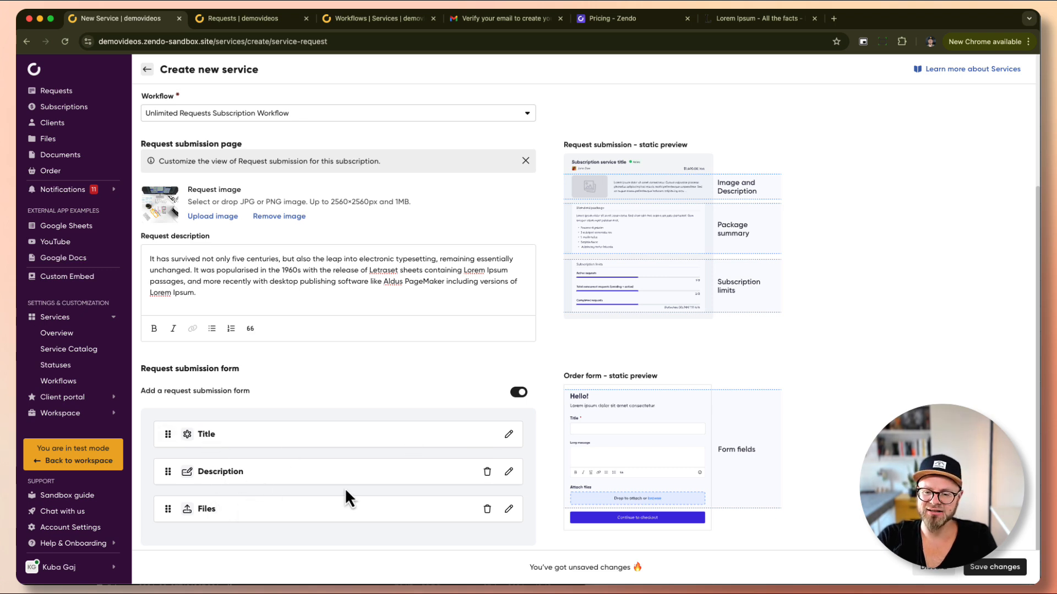
scroll(354, 454, up, 3)
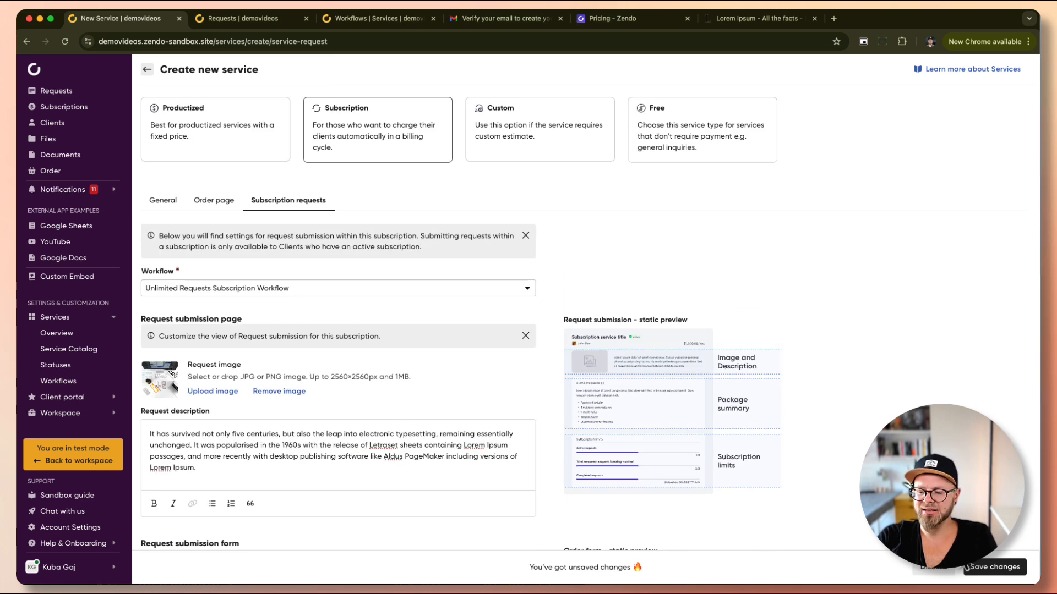
Save Test Subscription Service, drag it to the top of the Service Catalog, and view the Order page.
click(999, 567)
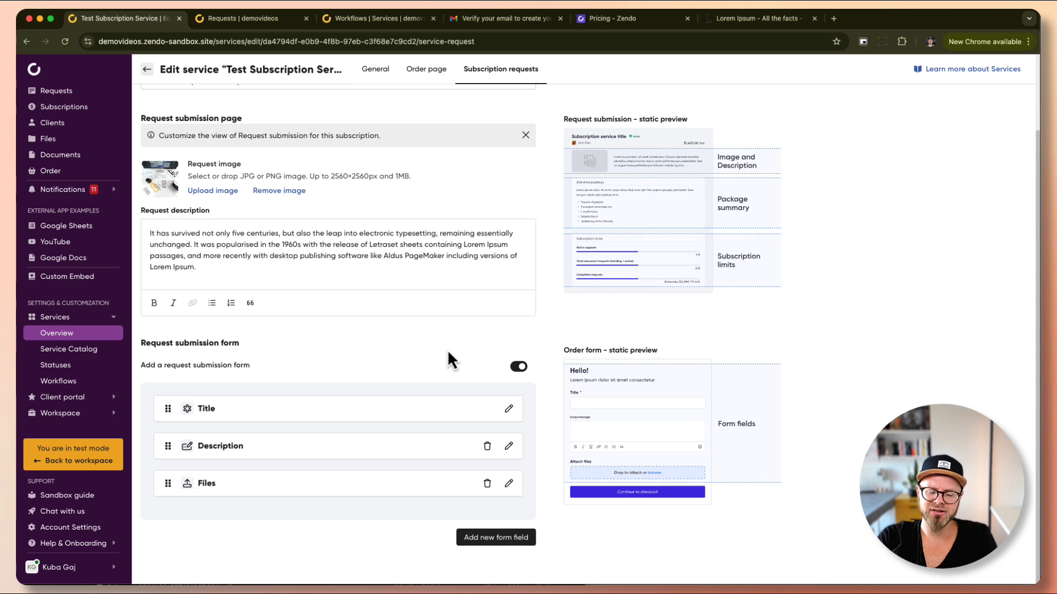
click(81, 357)
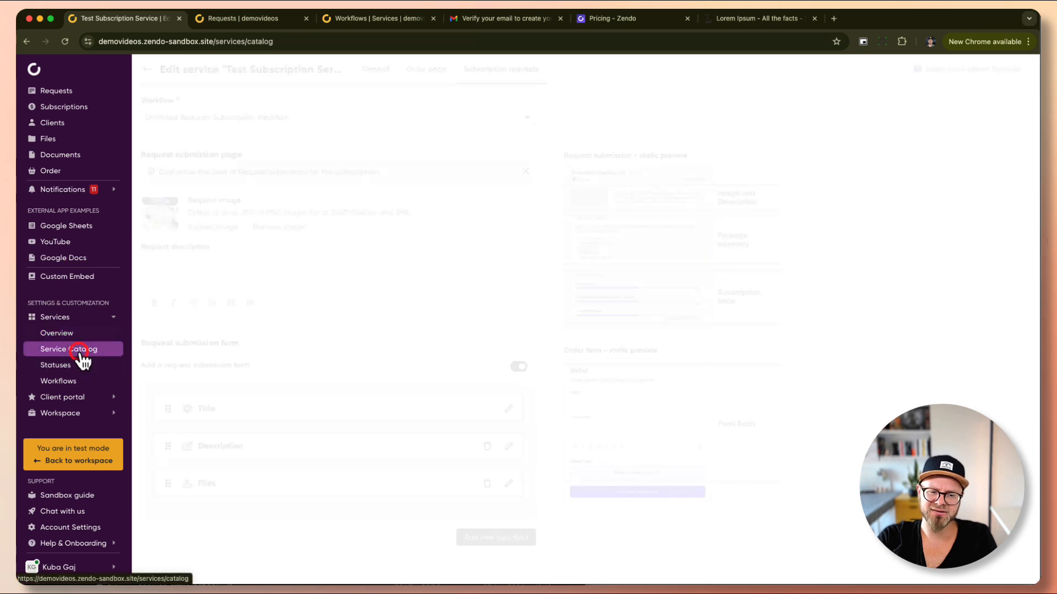
scroll(398, 348, down, 6)
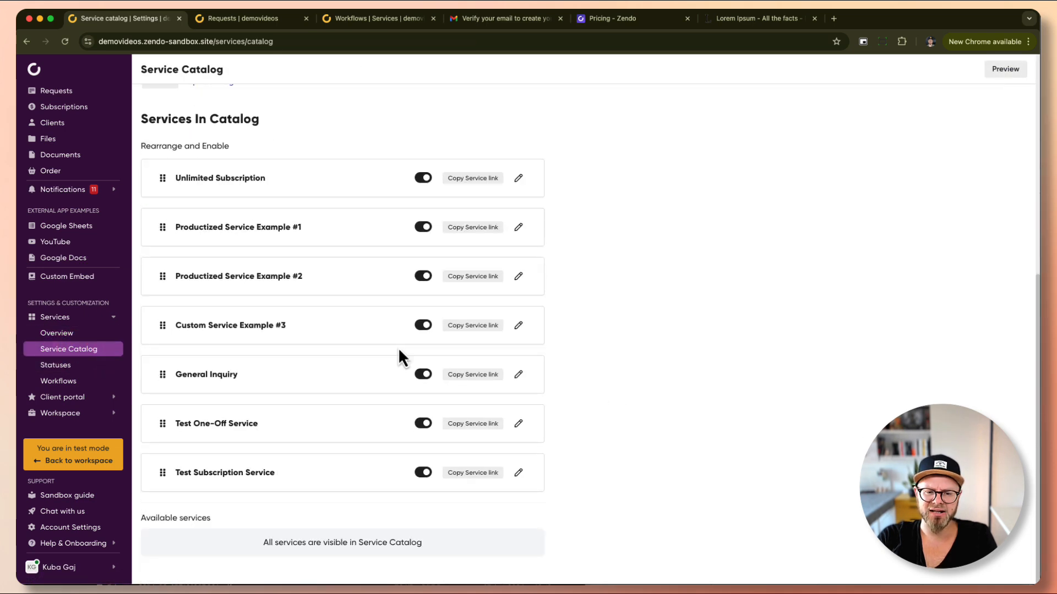
drag(163, 473, 171, 172)
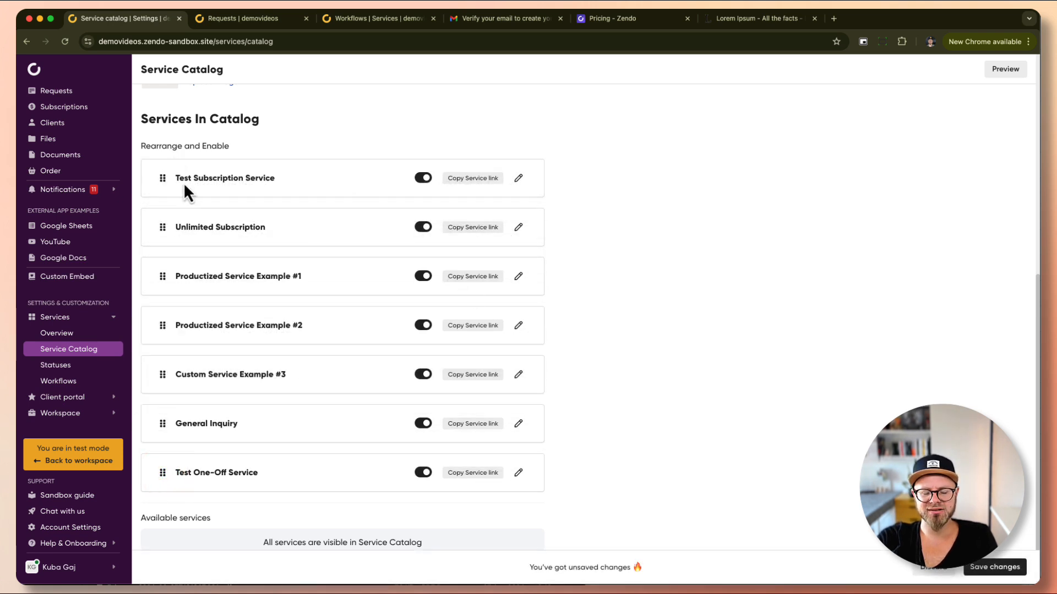
click(989, 568)
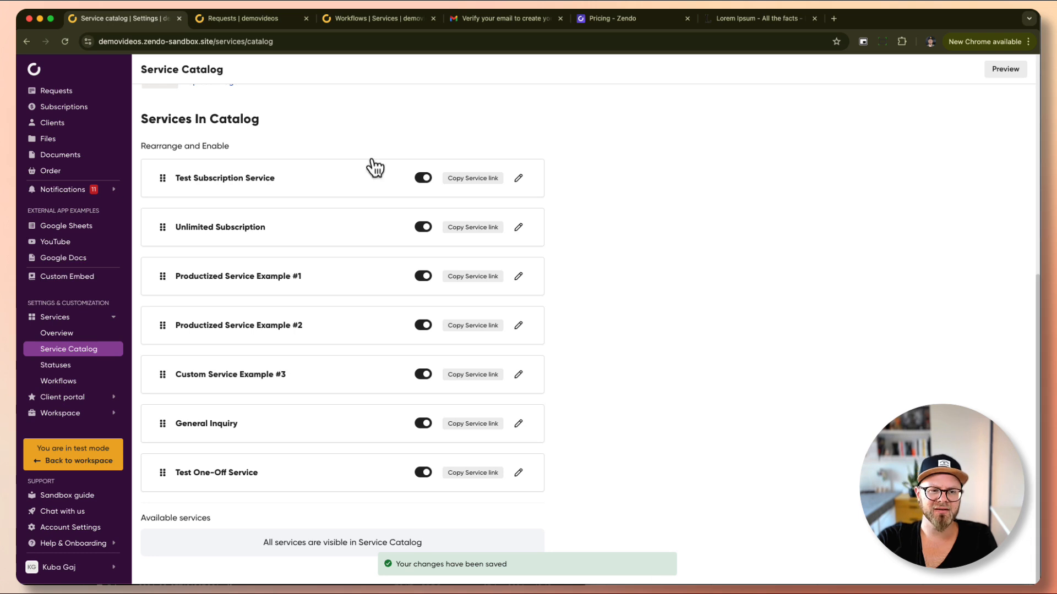
click(54, 171)
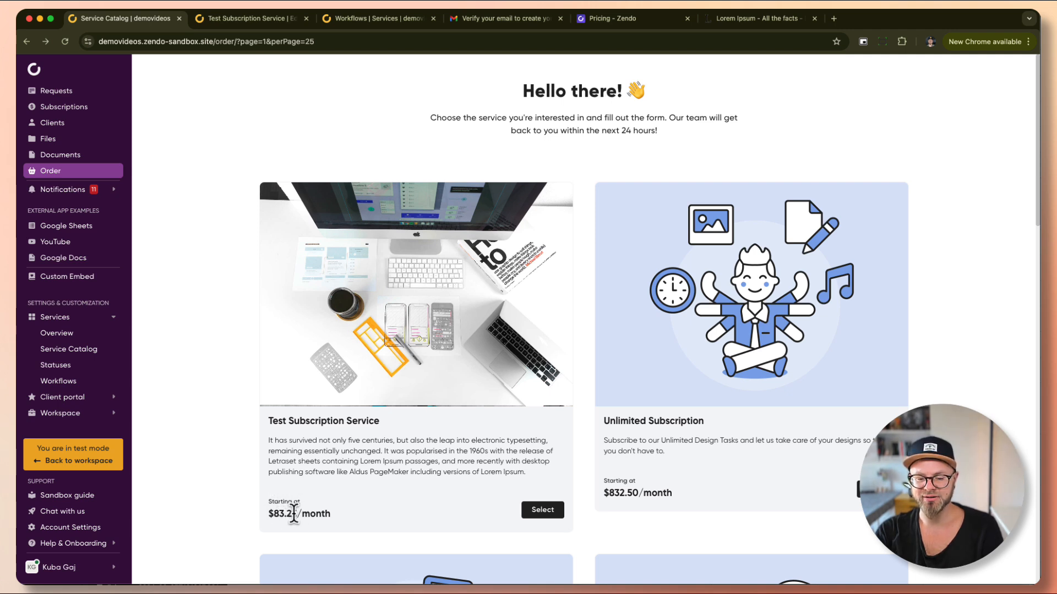
Glance at the order page, then return to editing and check the 99 monthly price.
click(545, 511)
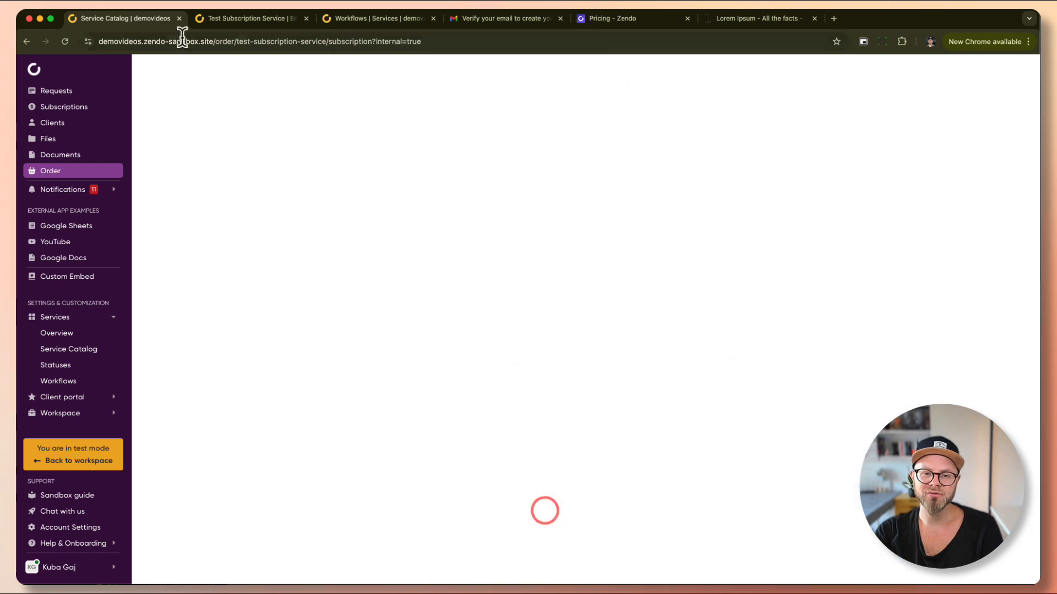
click(220, 18)
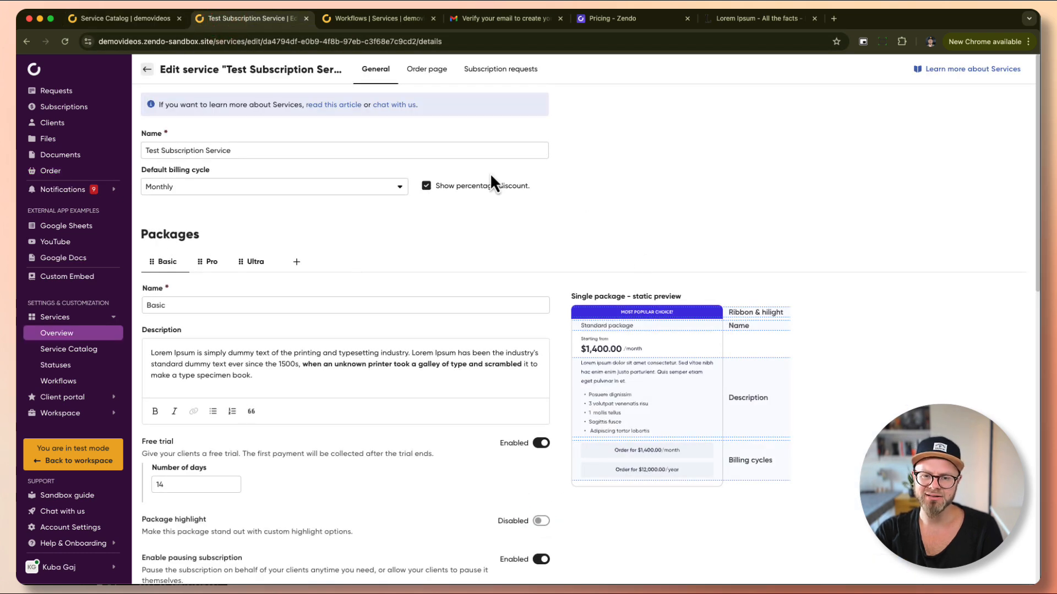
scroll(282, 329, down, 15)
scroll(283, 338, up, 3)
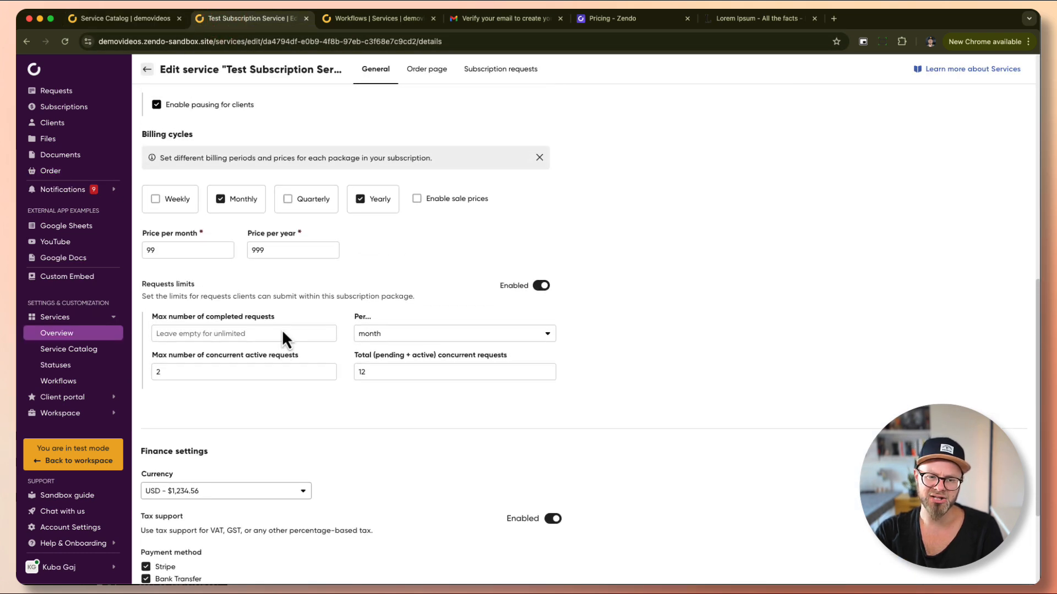
double_click(167, 251)
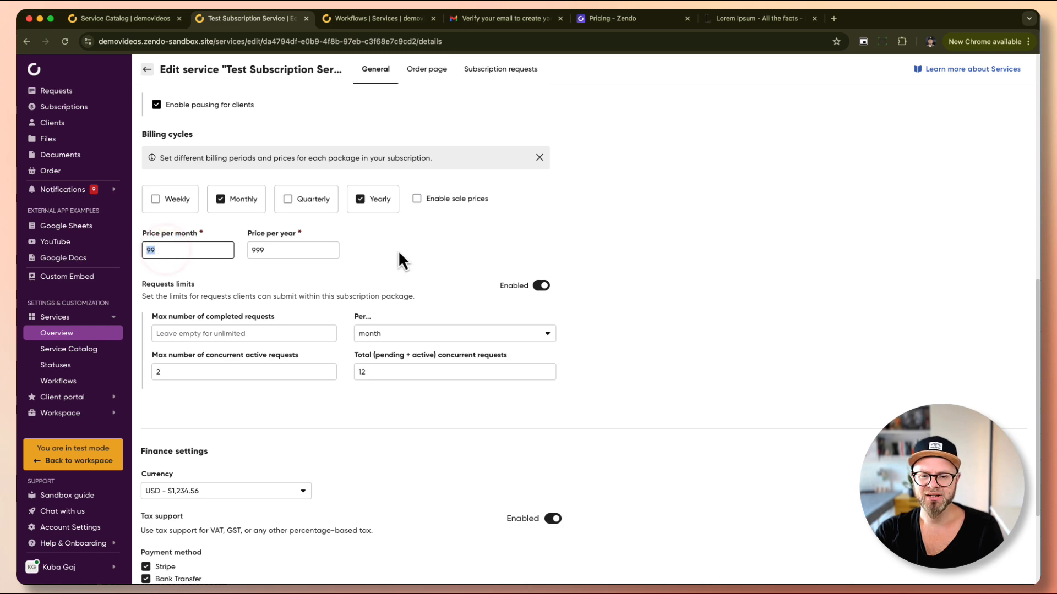
Review the default billing cycle options unchanged and check the 999 yearly price.
scroll(398, 252, up, 3)
scroll(398, 252, up, 4)
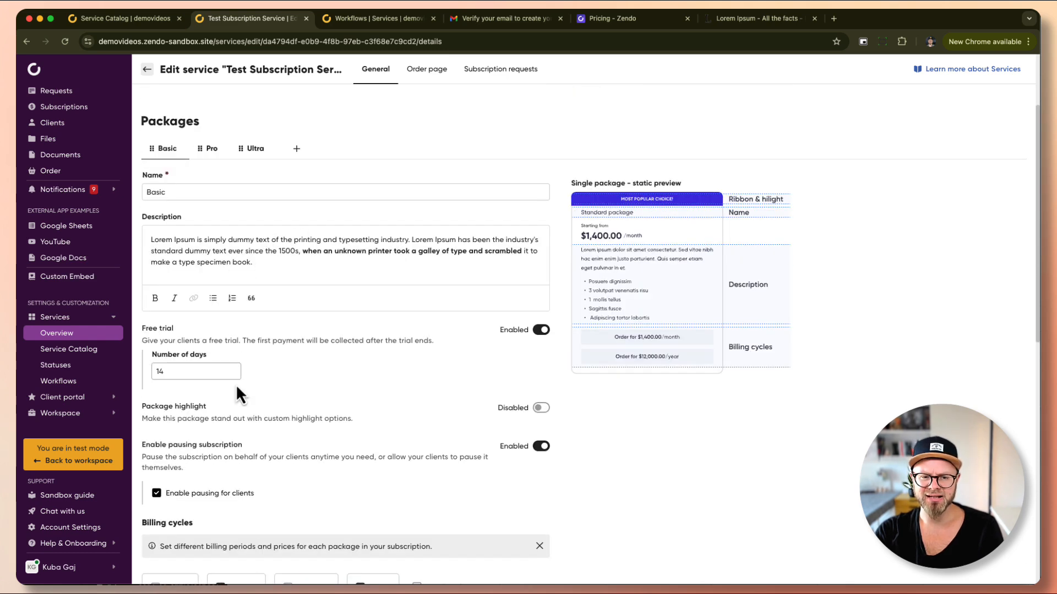
scroll(209, 308, up, 1)
scroll(203, 283, up, 1)
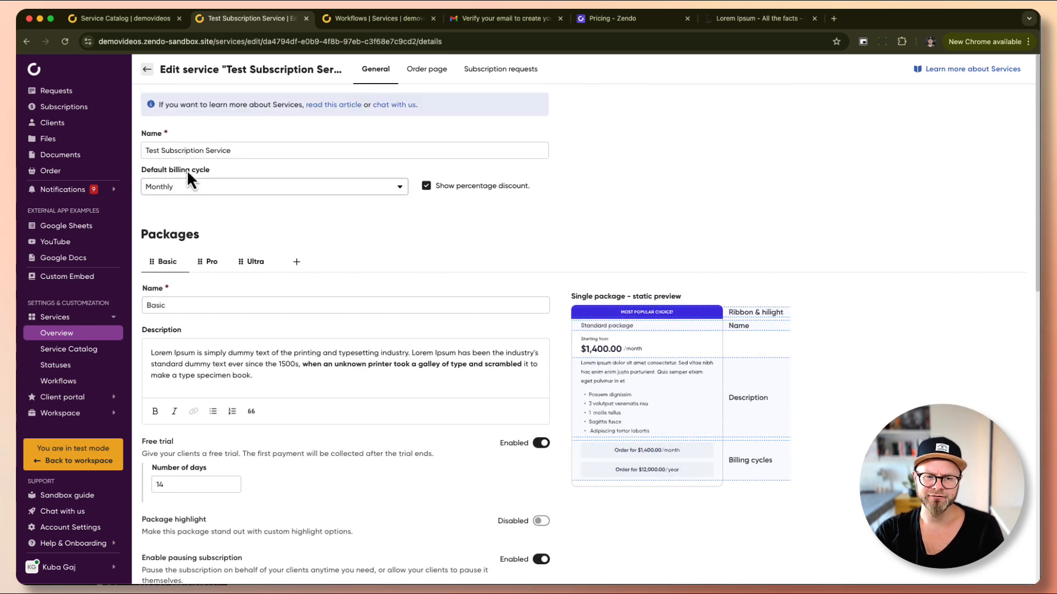
click(215, 187)
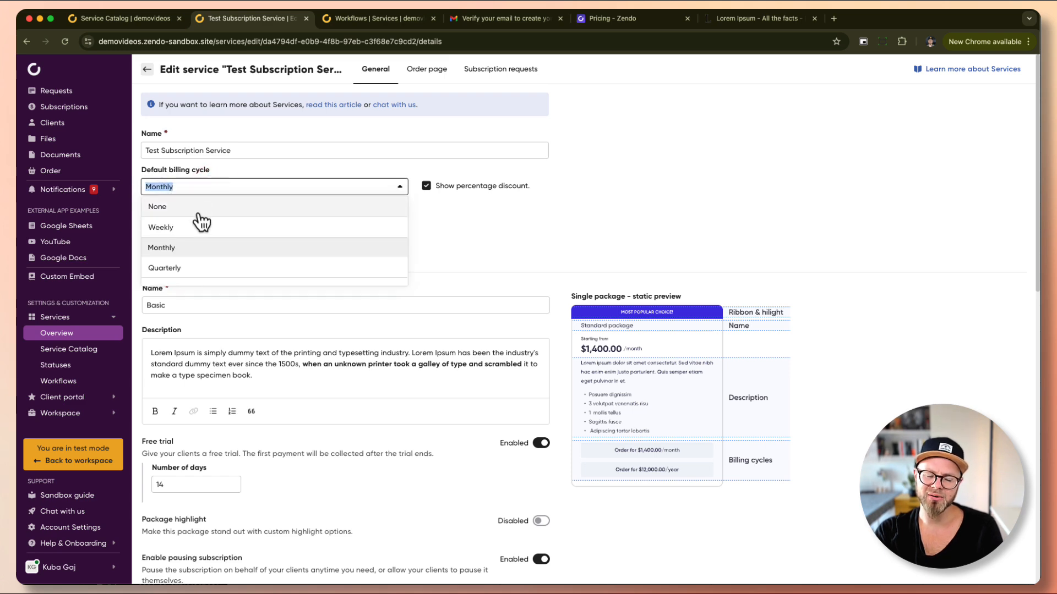
scroll(201, 220, down, 1)
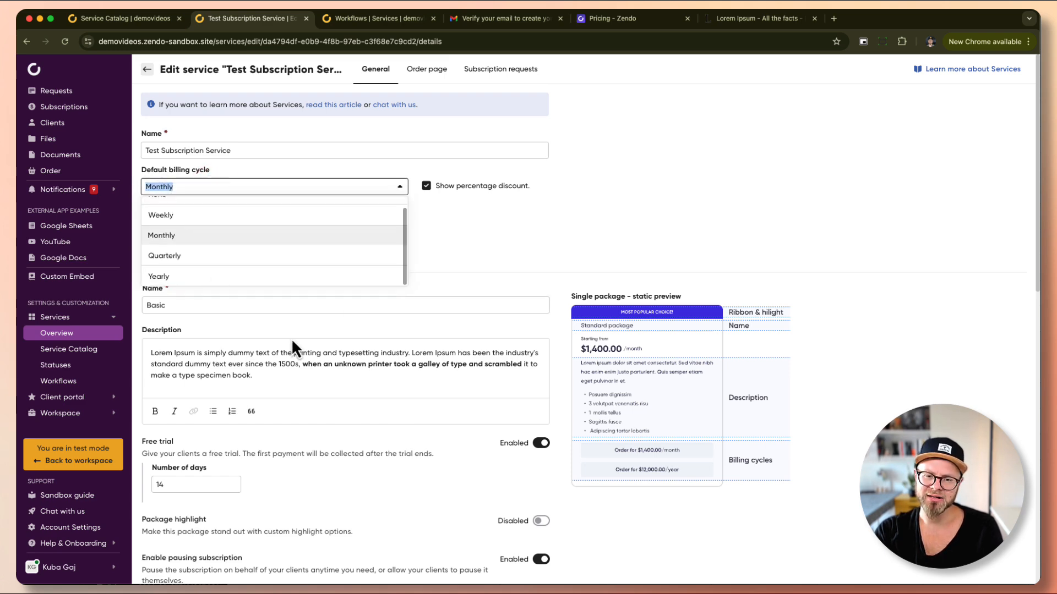
click(493, 240)
scroll(434, 342, down, 3)
scroll(435, 342, down, 10)
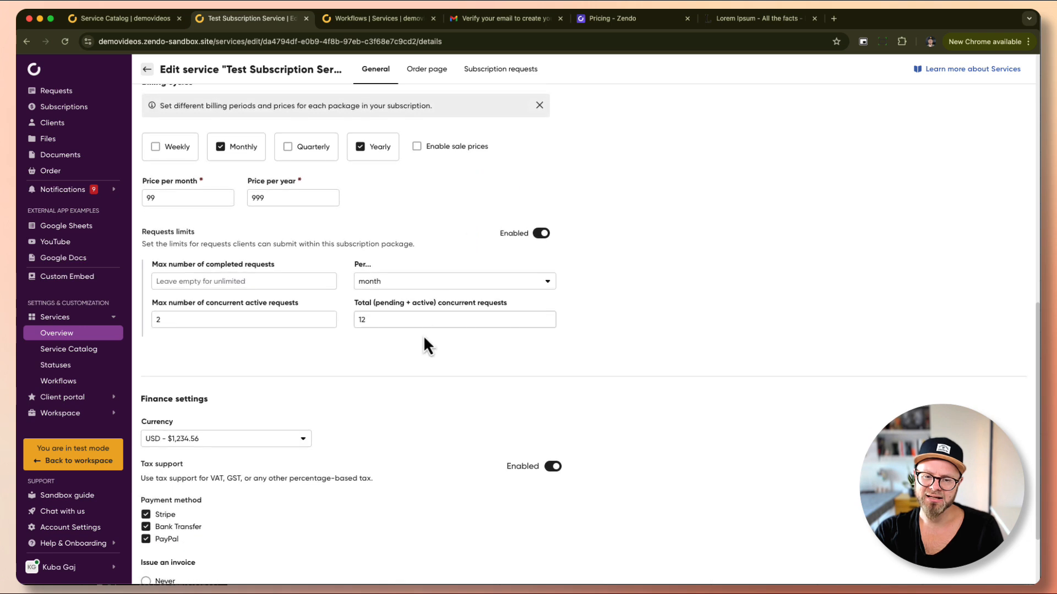
scroll(425, 332, up, 3)
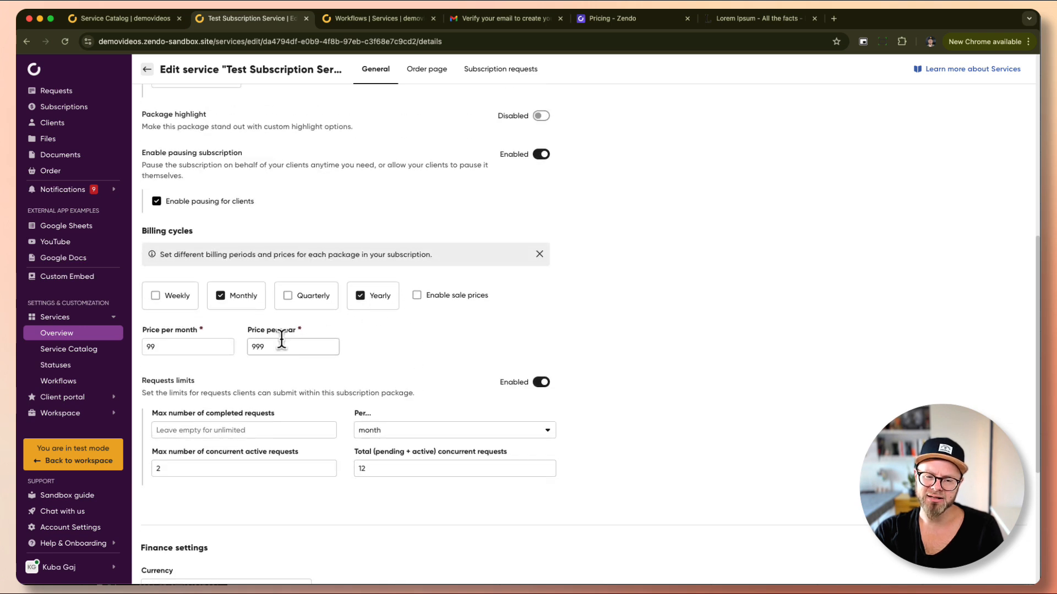
drag(270, 346, 248, 347)
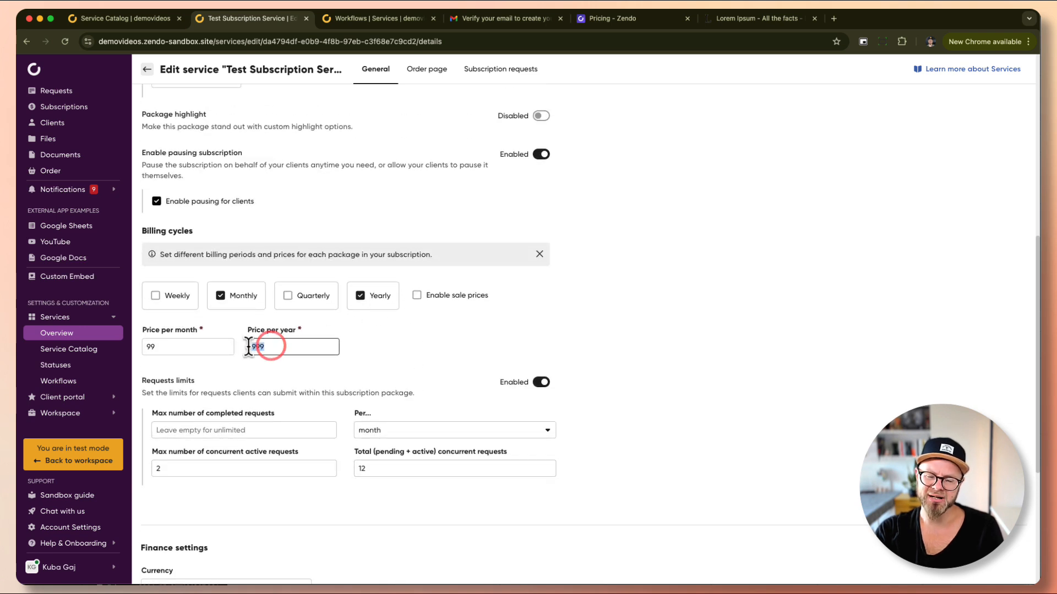
Check yearly prices on the order page and keep Monthly as the default billing cycle.
click(170, 19)
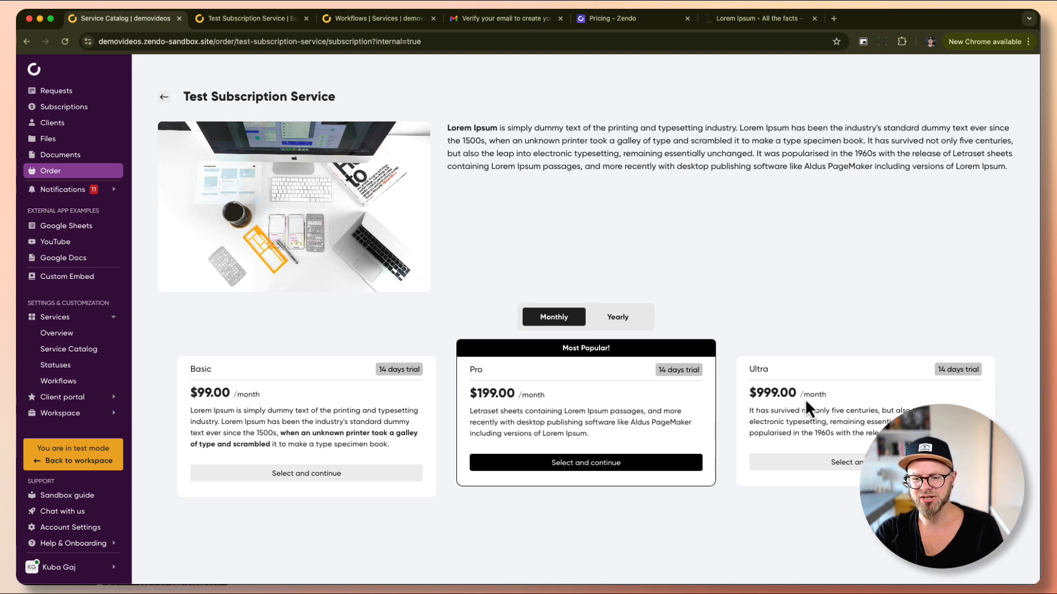
click(617, 317)
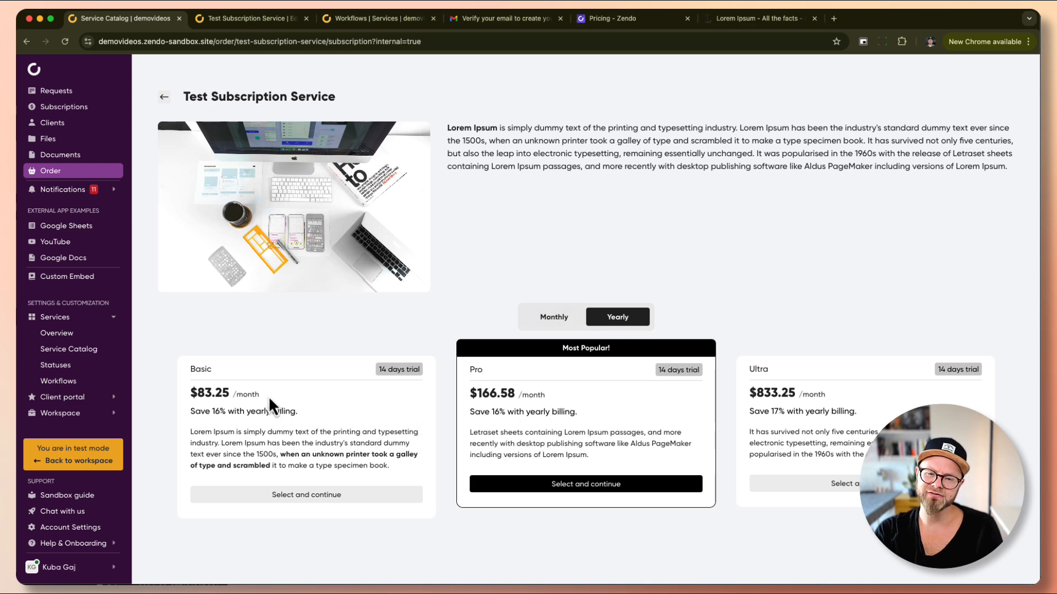
click(227, 23)
scroll(223, 214, up, 7)
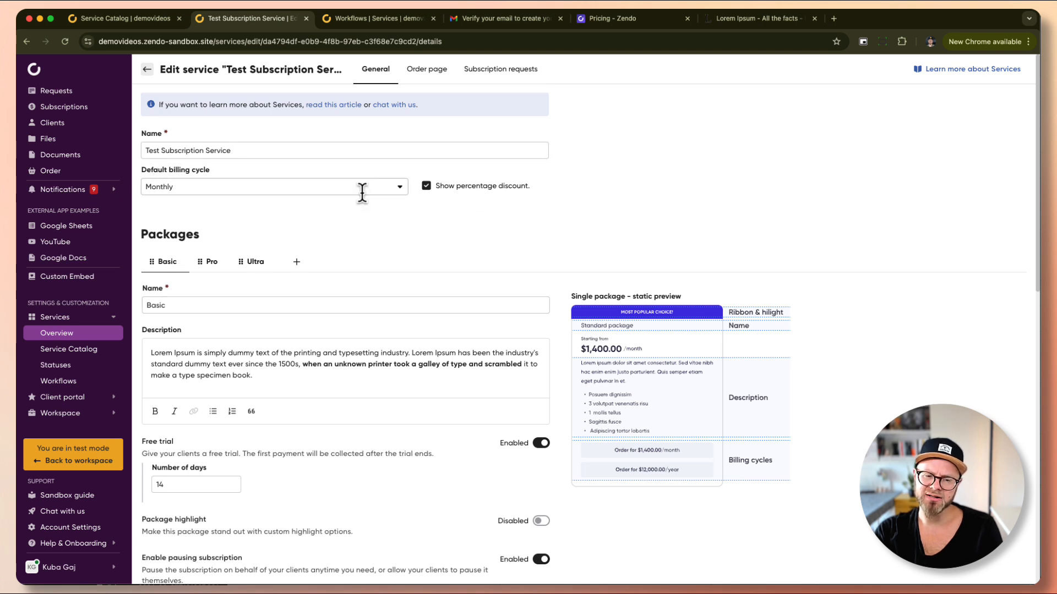
click(216, 190)
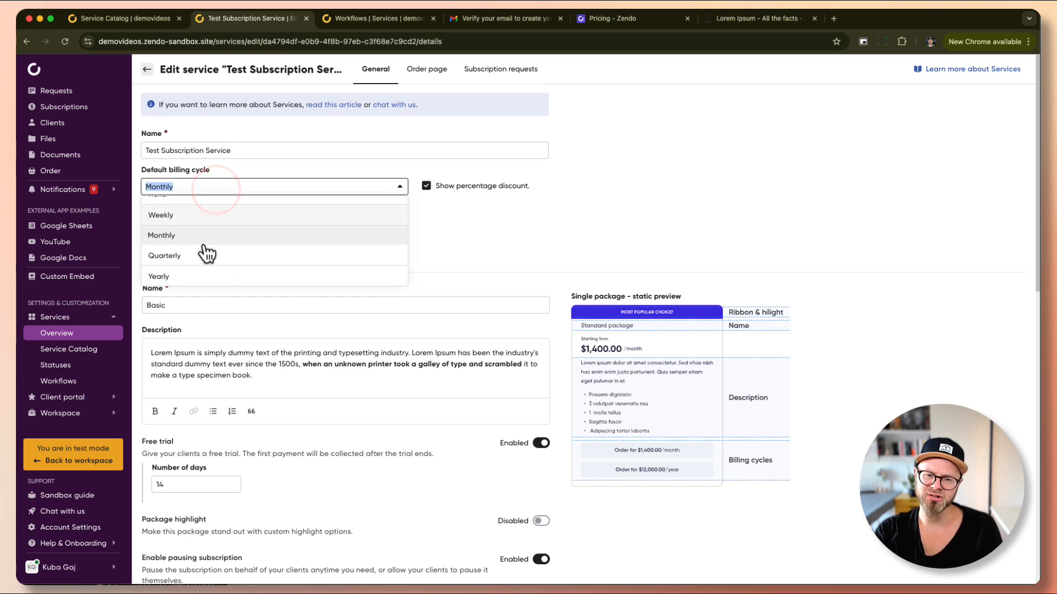
click(238, 108)
Turn off the percentage discount display, save, and reload the order page.
click(160, 18)
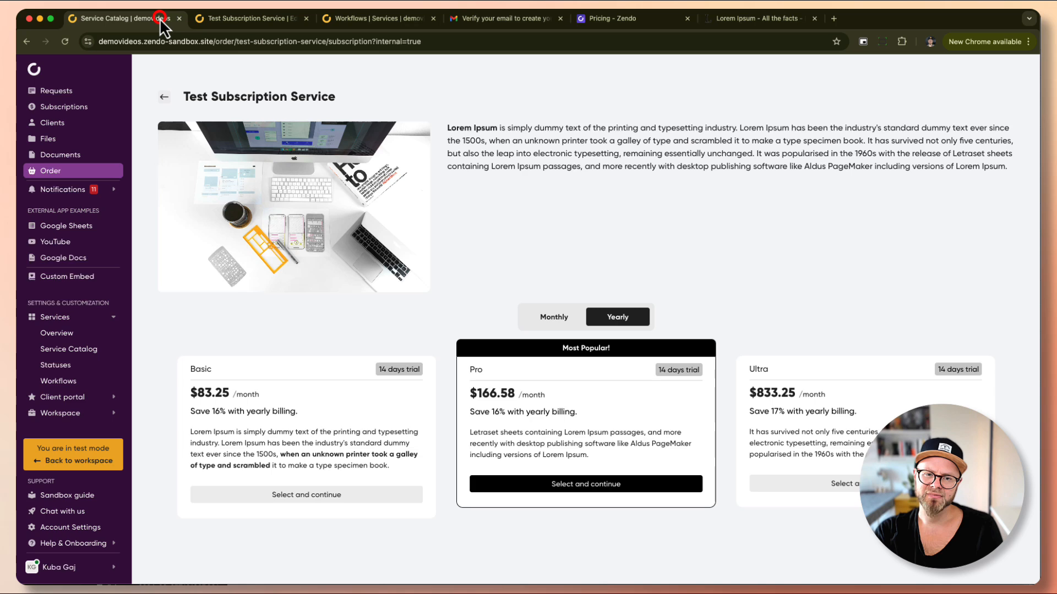
click(227, 19)
click(426, 186)
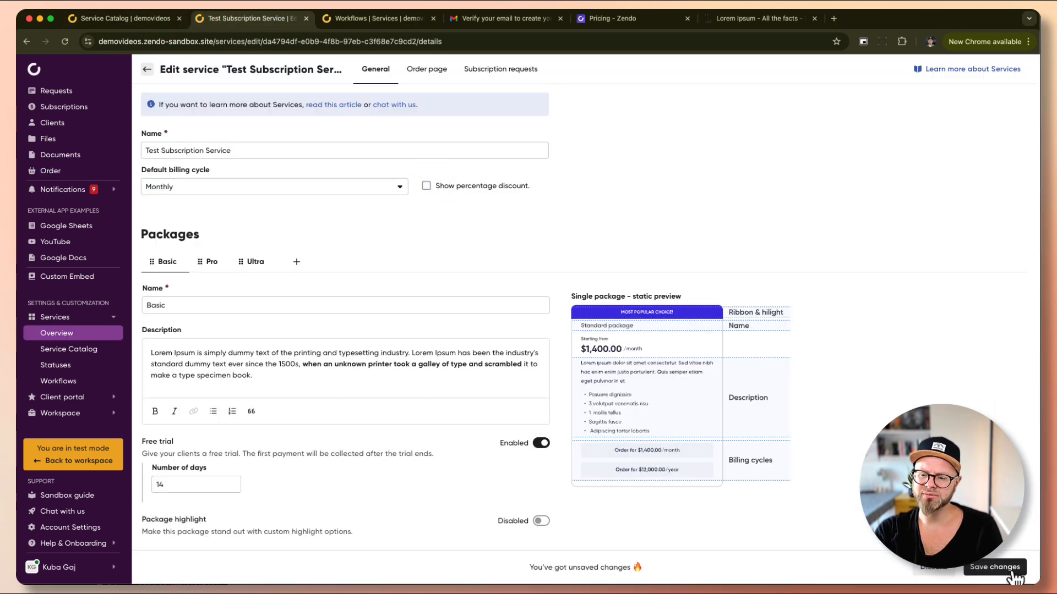
click(1006, 566)
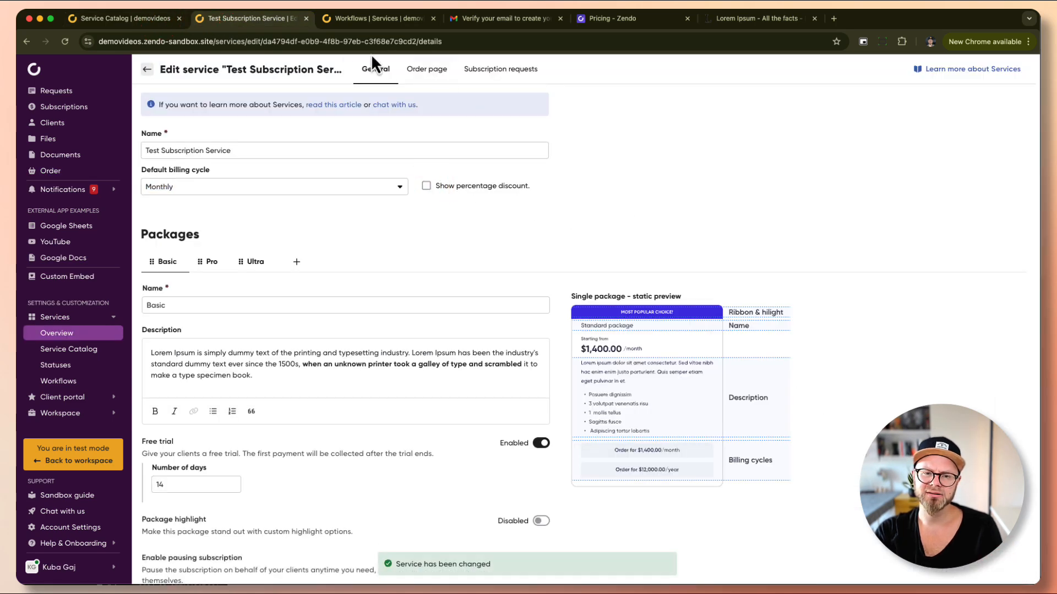
click(119, 20)
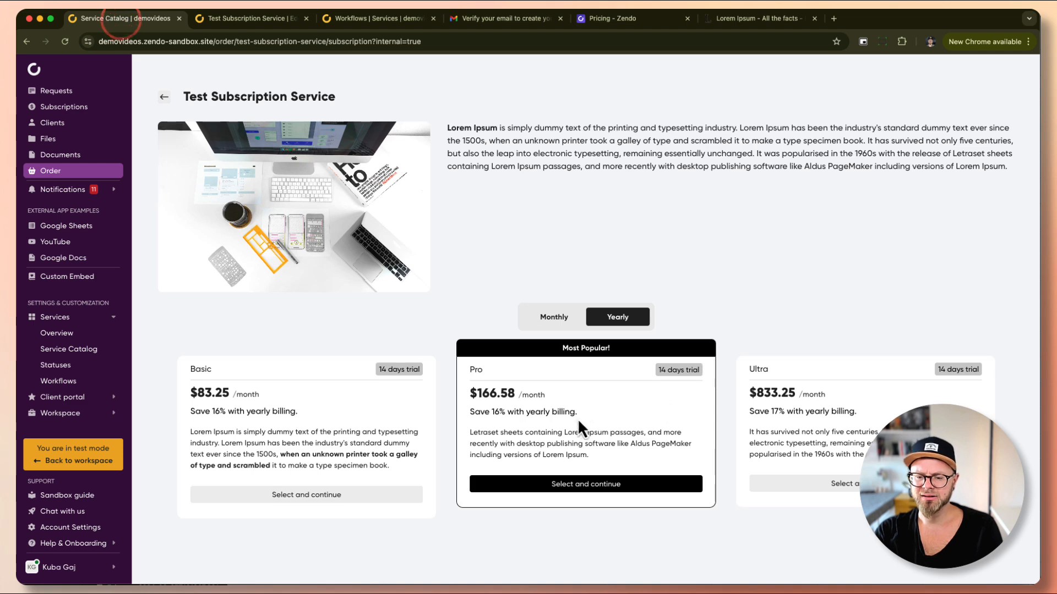
key(super+r)
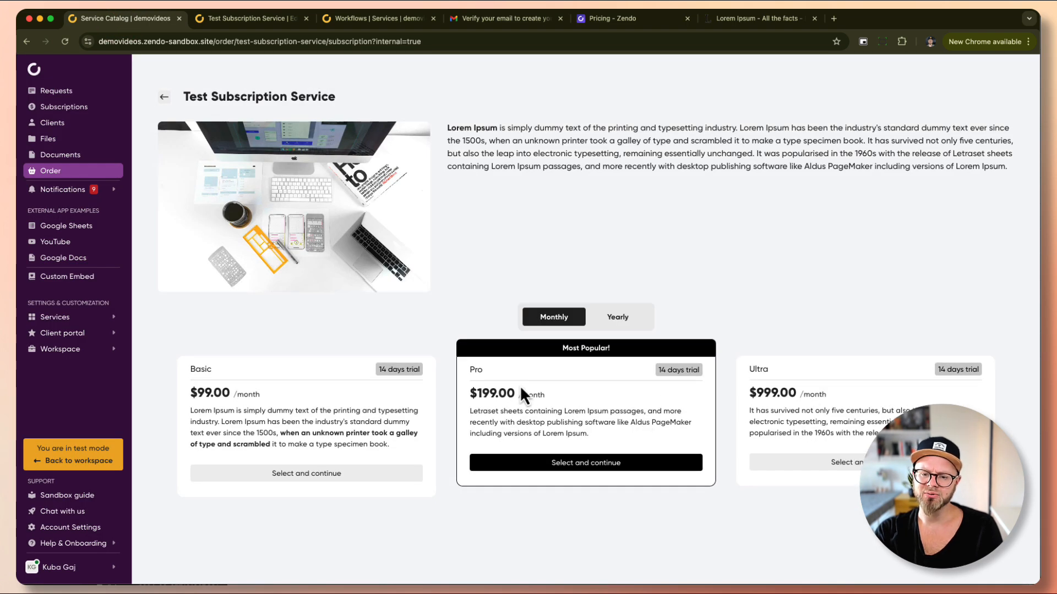
Switch the order page between monthly and yearly prices to compare them.
click(616, 317)
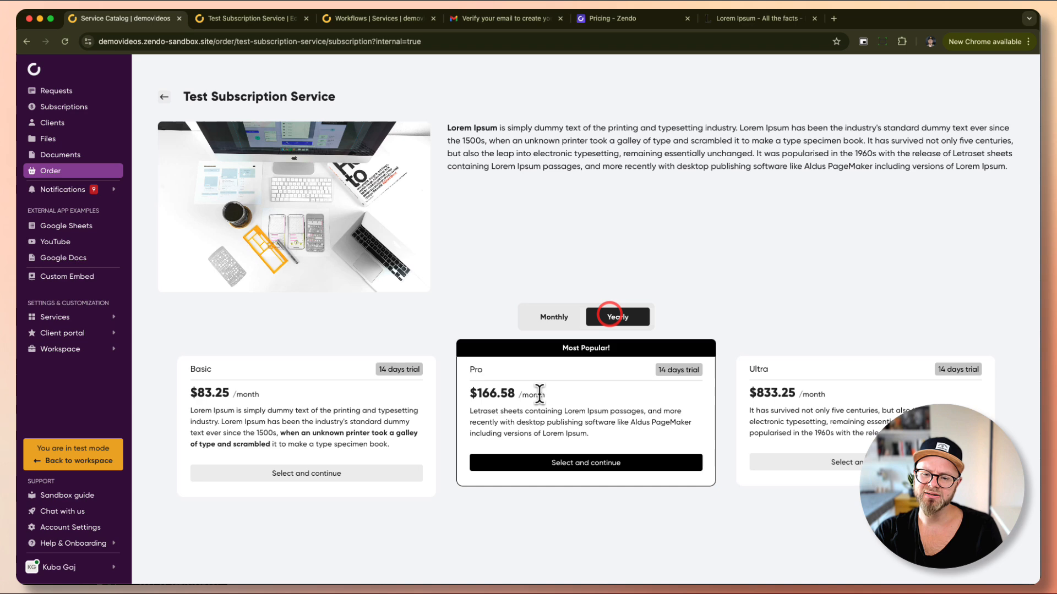
click(563, 313)
click(617, 316)
click(554, 317)
click(616, 316)
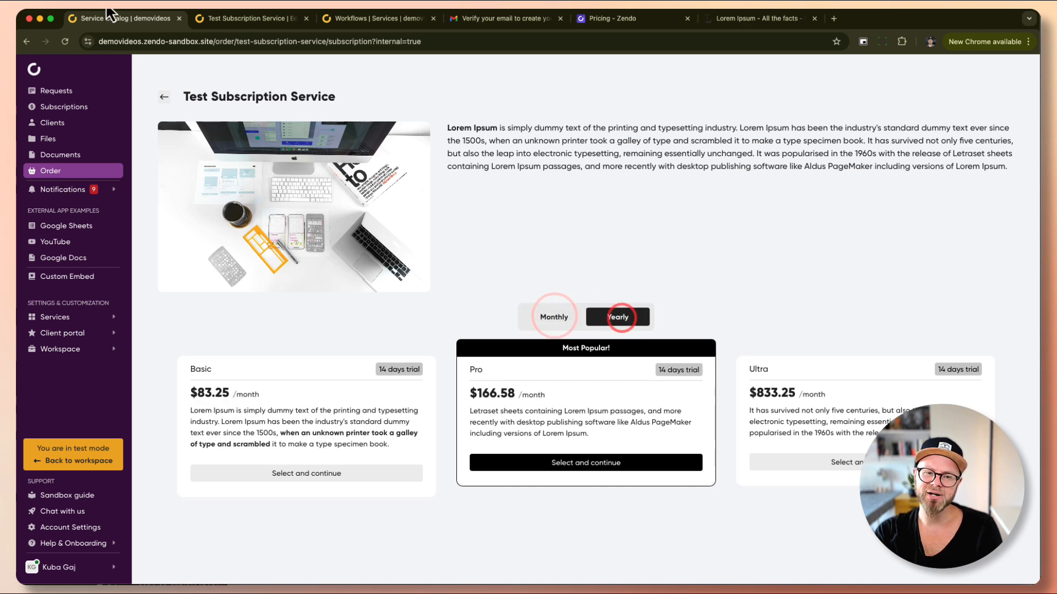
Turn the percentage discount display back on and open a private browser window.
click(214, 17)
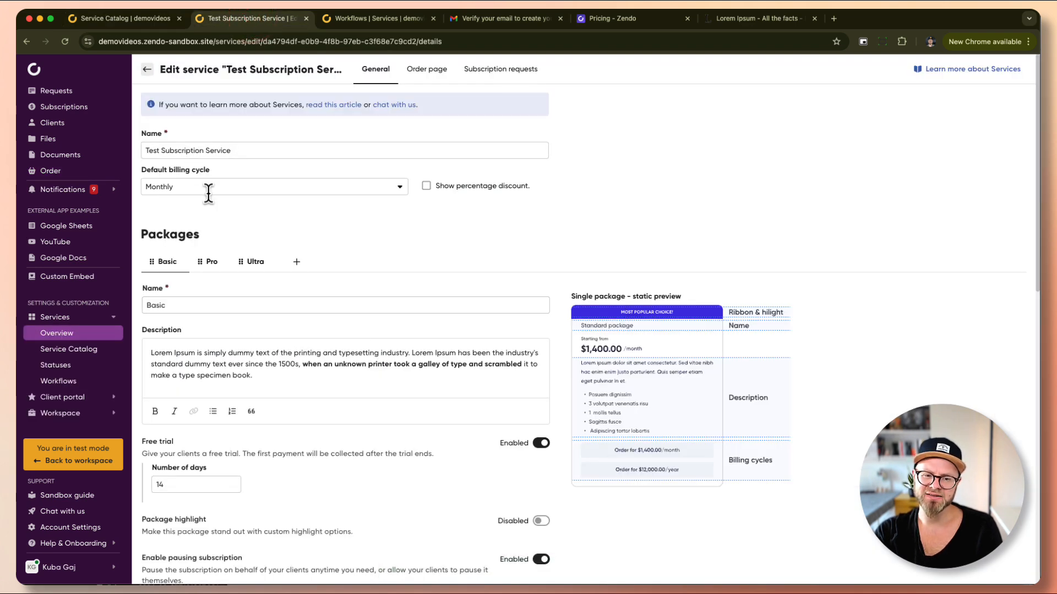
click(425, 186)
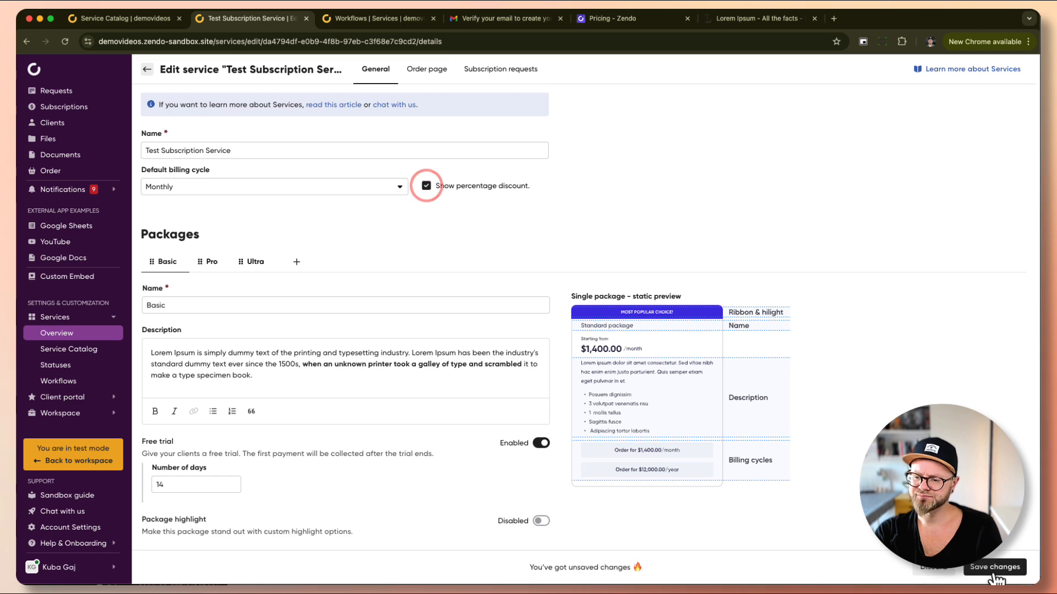
click(147, 21)
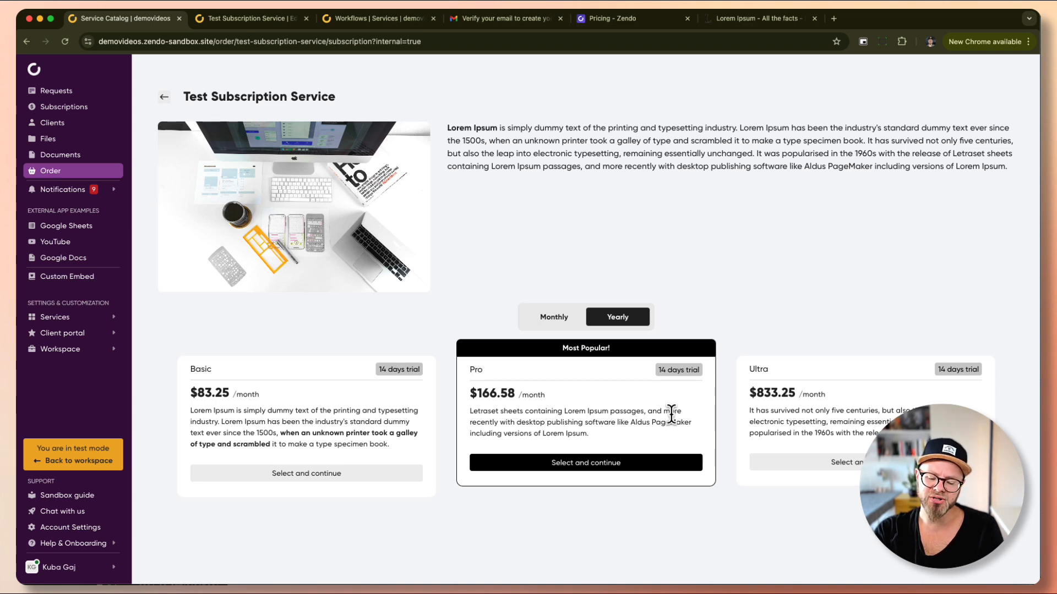
key(super+shift+n)
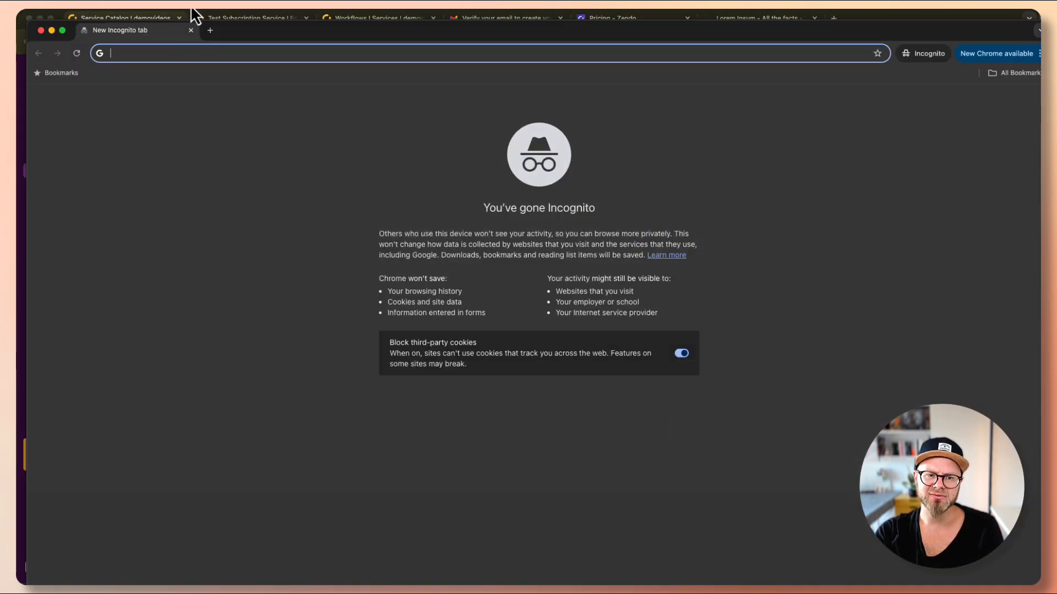
Load the copied order page URL in a new maximized incognito window.
click(143, 18)
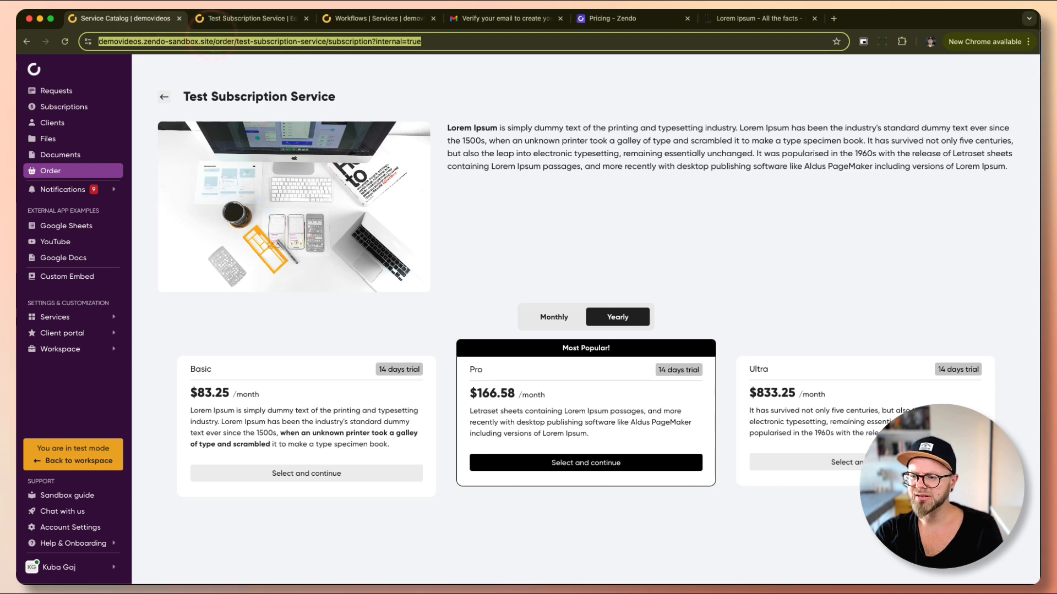
key(super+shift+n)
text(https://demovideos.zendo-sandbox.site/order/test-subscription-service/subscription?internal=true)
key(Return)
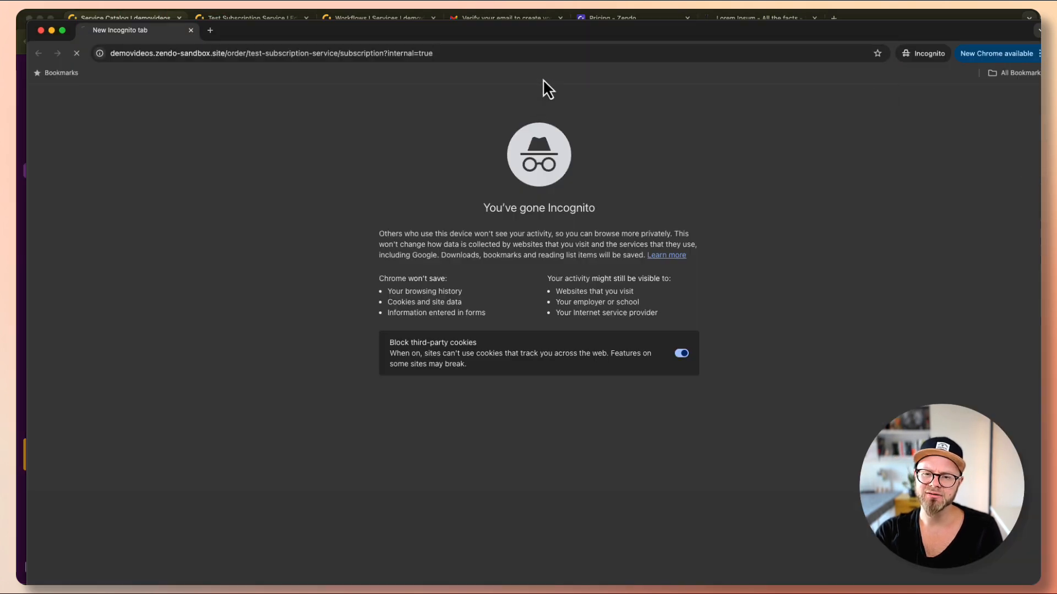
double_click(553, 38)
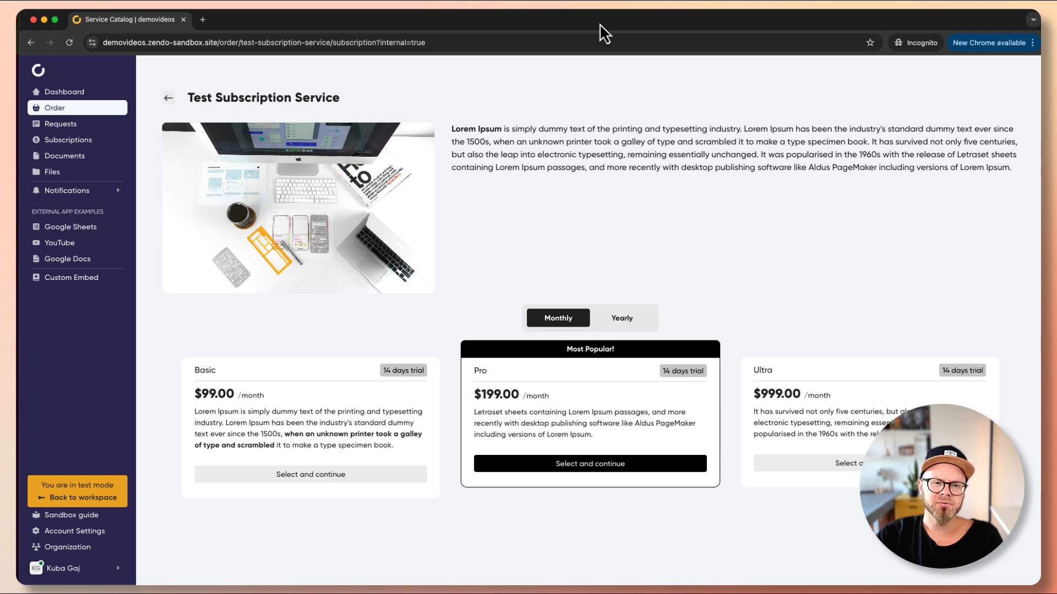
click(599, 23)
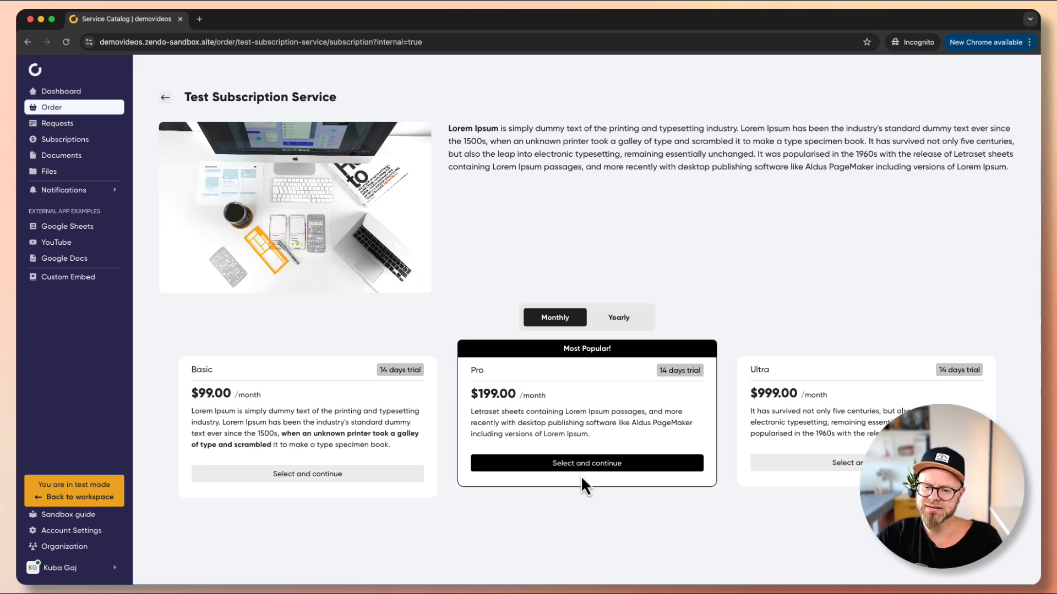
Select the Pro plan ($199/month, 14-day trial) and review the invoice details name fields.
click(593, 468)
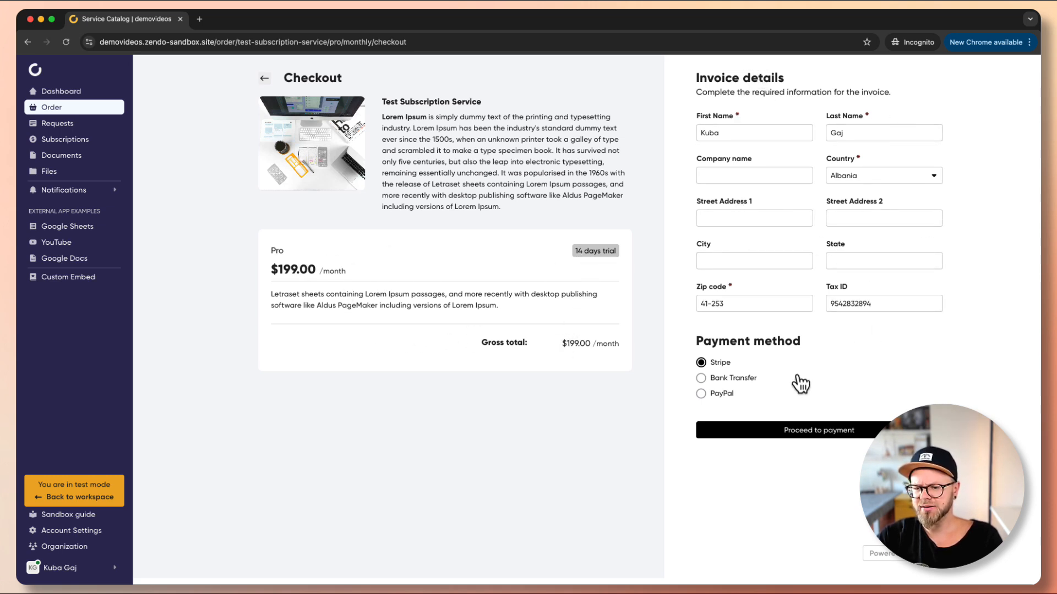
click(772, 161)
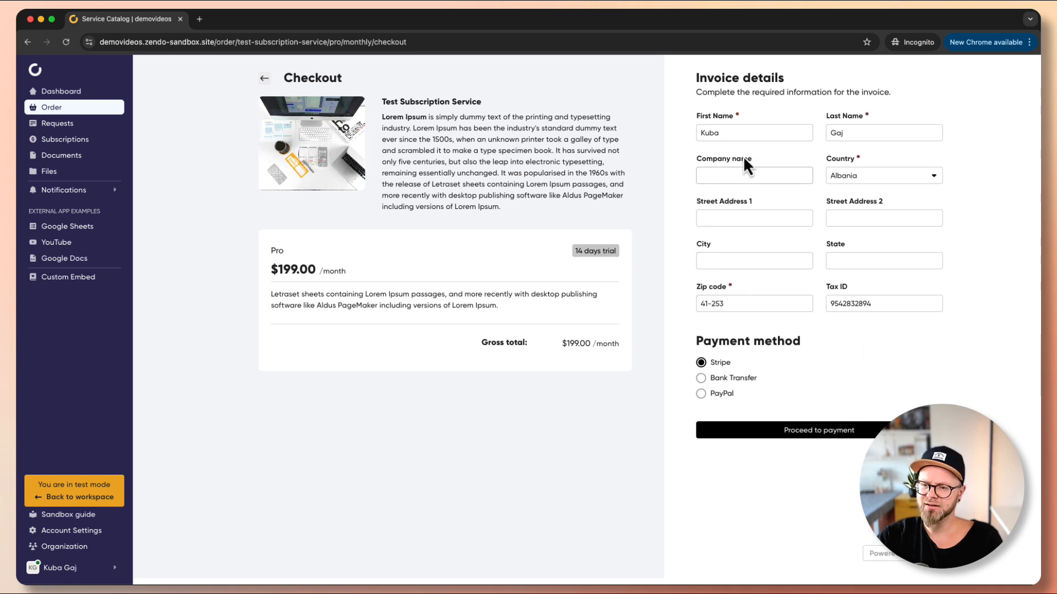
click(743, 134)
click(850, 131)
click(835, 372)
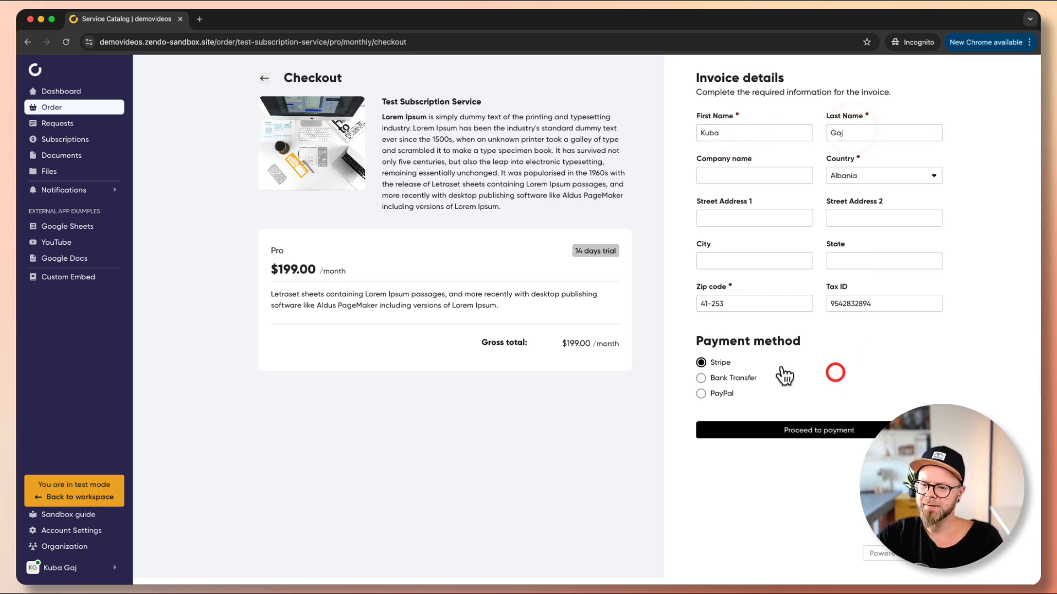
click(765, 429)
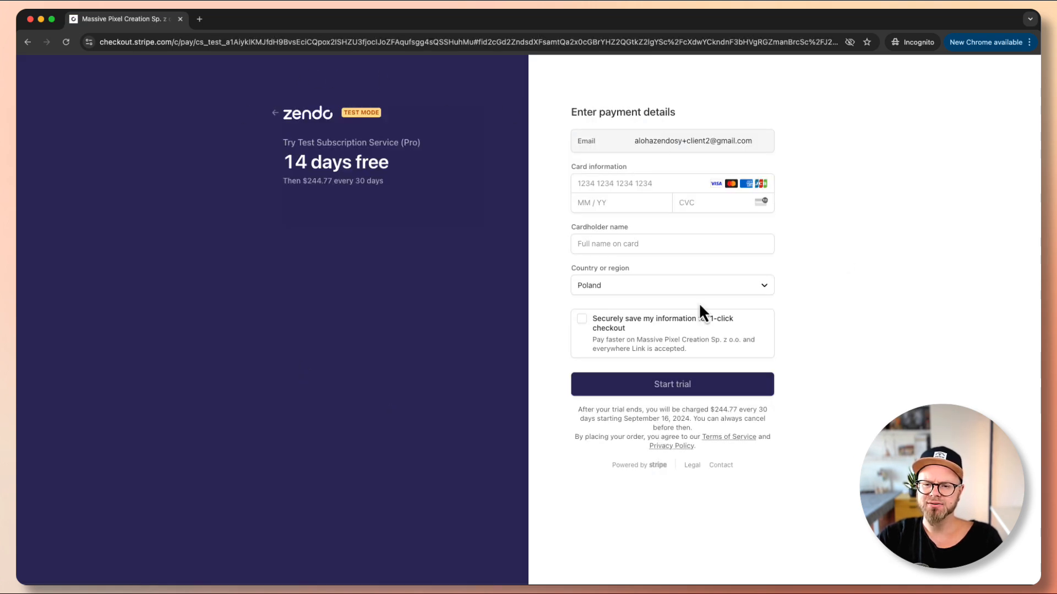
click(635, 181)
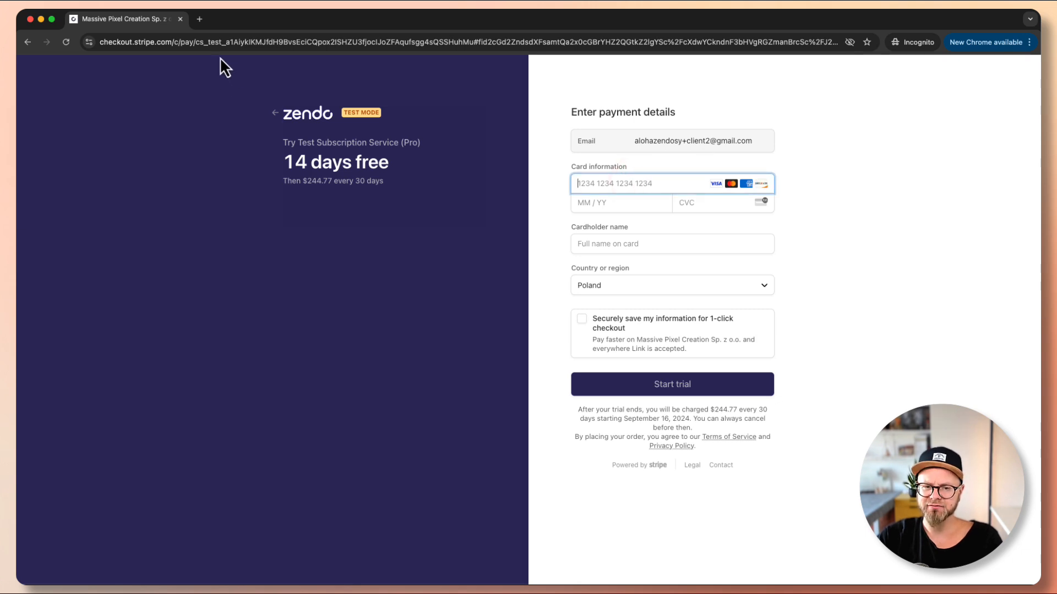
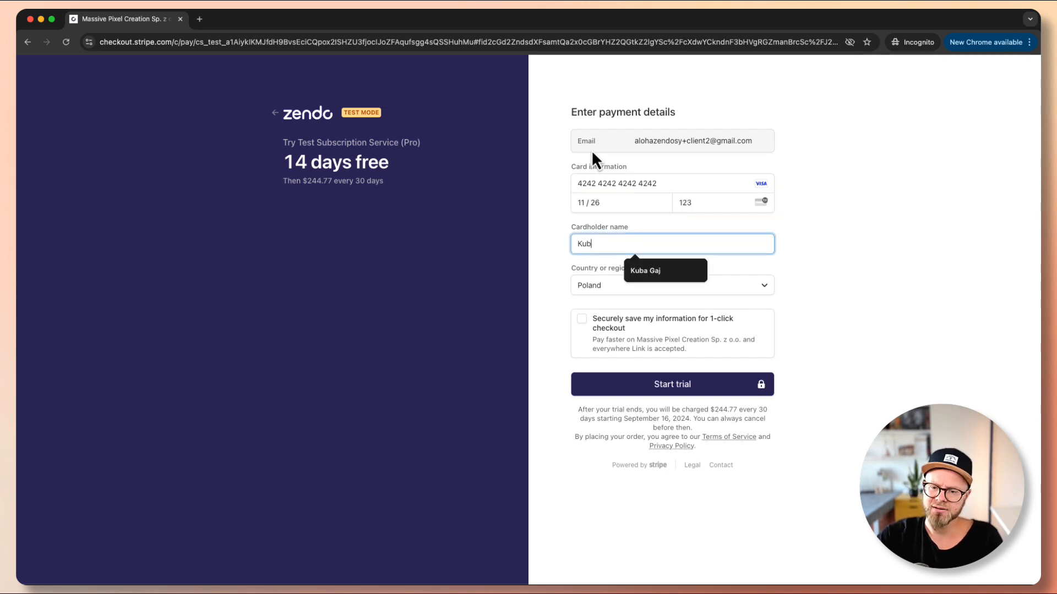
key(Tab)
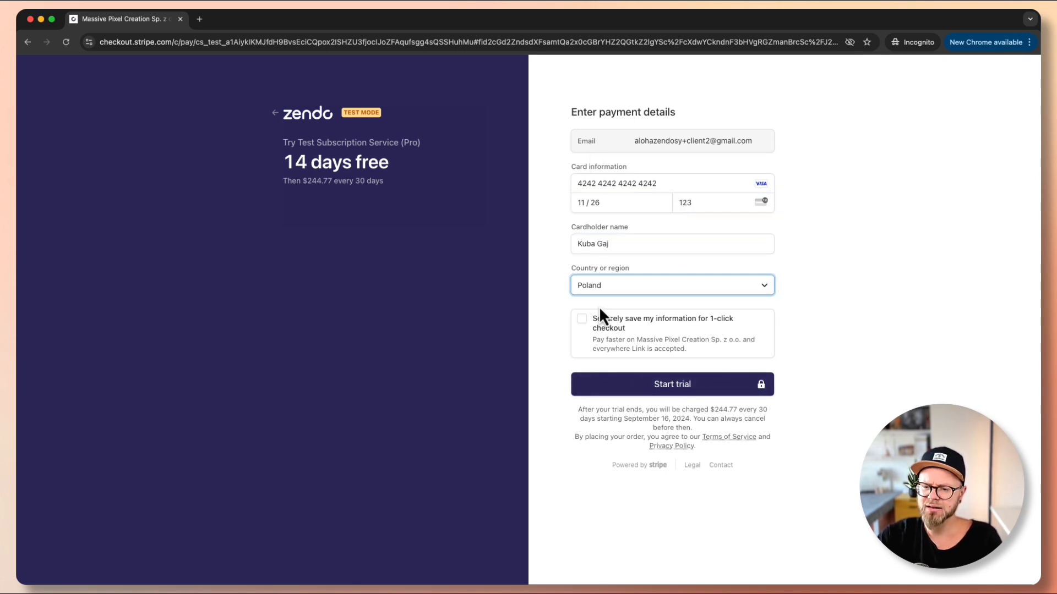
click(628, 385)
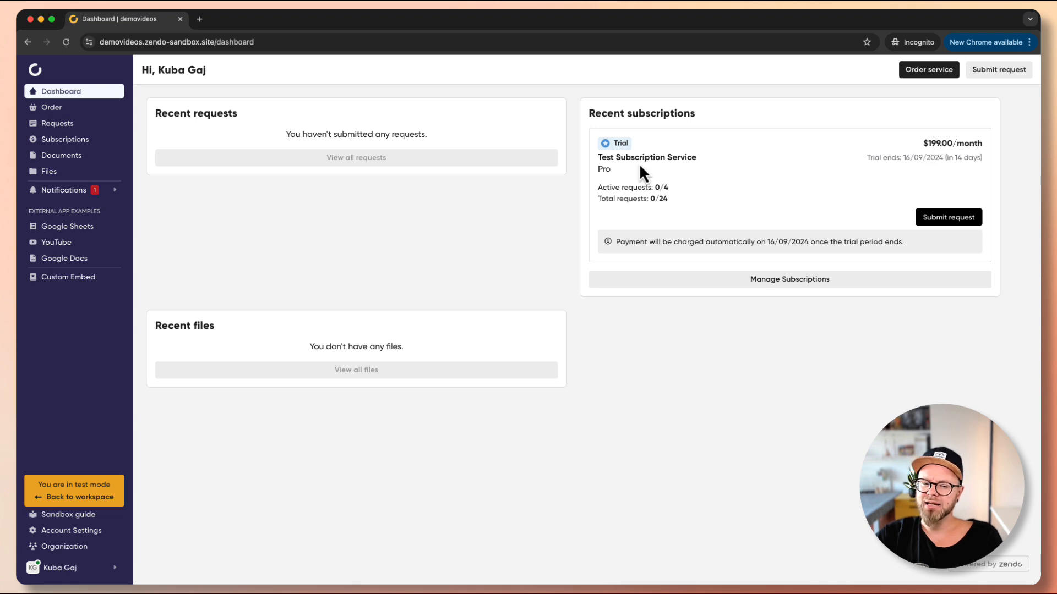
Submit a 'Logo Design' request with a Lorem Ipsum description pasted from clipboard history.
click(939, 220)
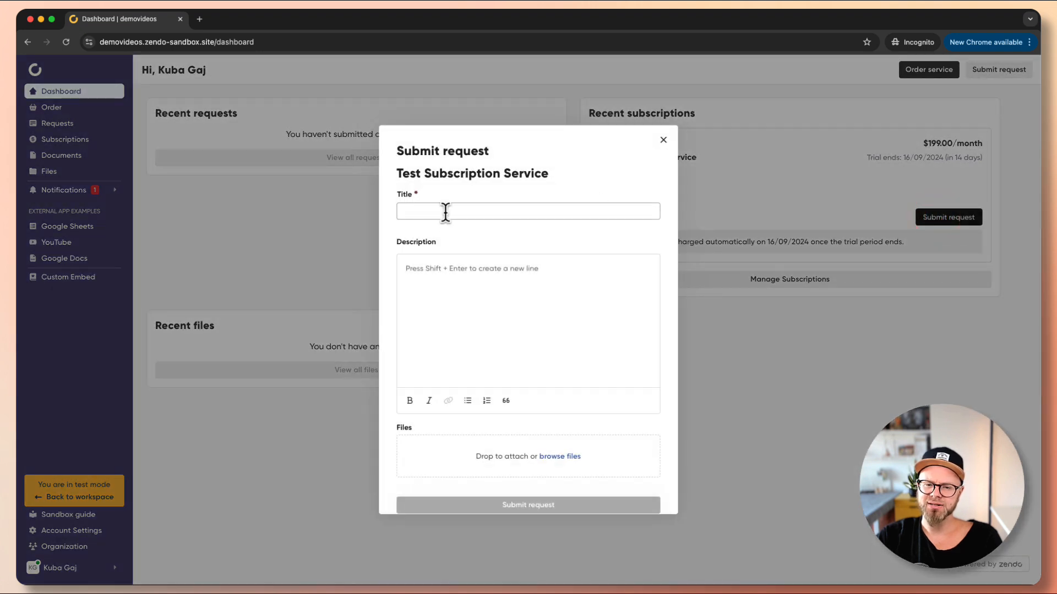
click(445, 211)
text(Logo)
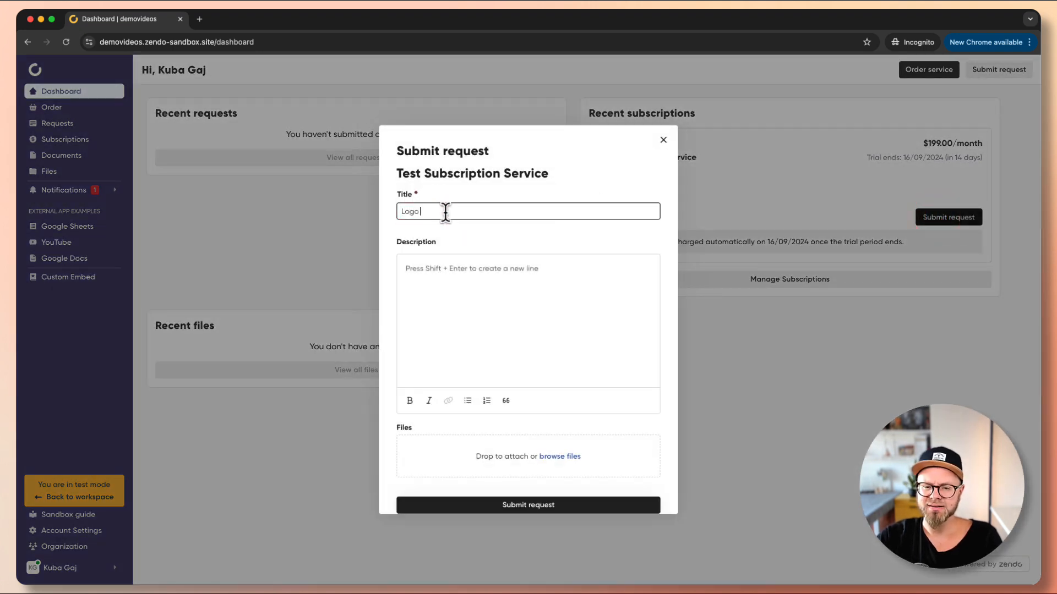
text( Design)
key(Tab)
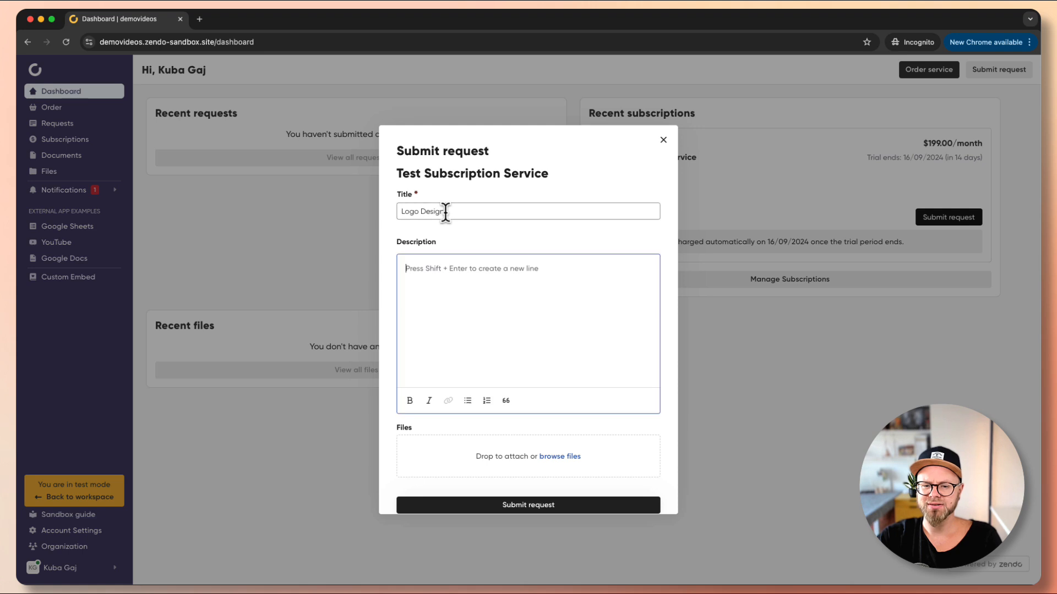
key(shift+super+v)
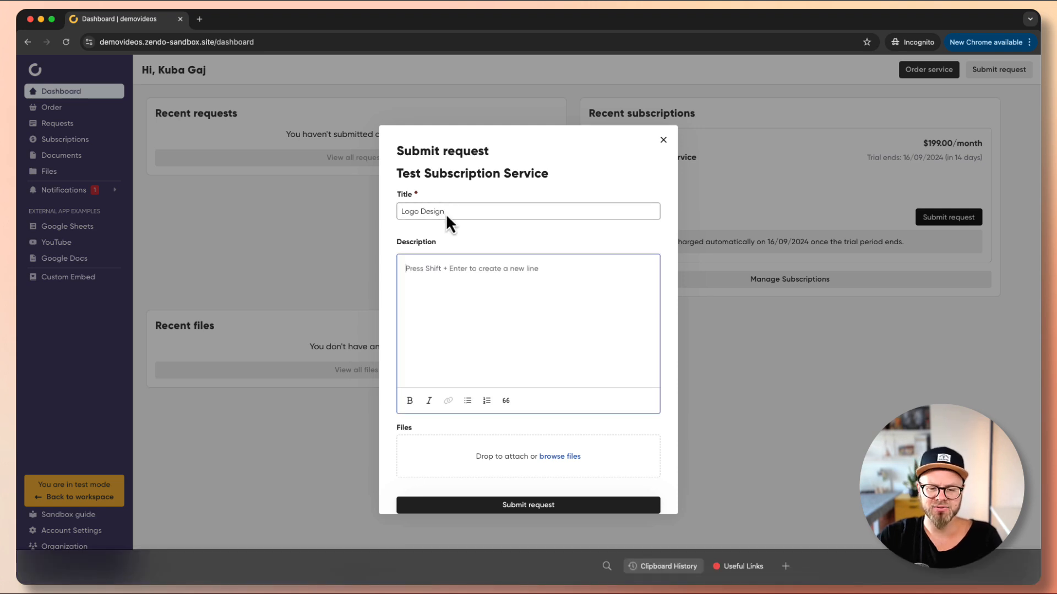
click(431, 329)
text(Lorem Ipsum is simply dummy text of the printing and typesetting industry. Lorem Ipsum has been the industry's standard dummy text ever since the 1500s, when an unknown printer took a galley of type and scrambled it to make a type specimen book. It has survived not only five centuries, but also the leap into electronic typesetting, remaining essentially unchanged. It was popularised in the 1960s with the release of Letraset sheets containing Lorem Ipsum passages, and more recently with desktop publishing software like Aldus PageMaker including versions of Lorem Ipsum.)
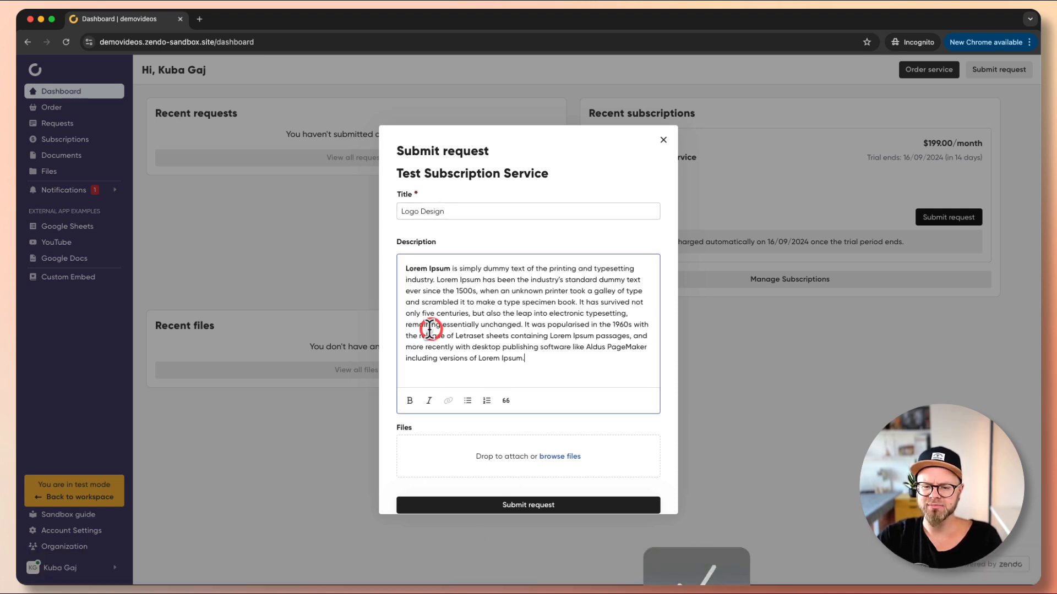
scroll(547, 276, down, 1)
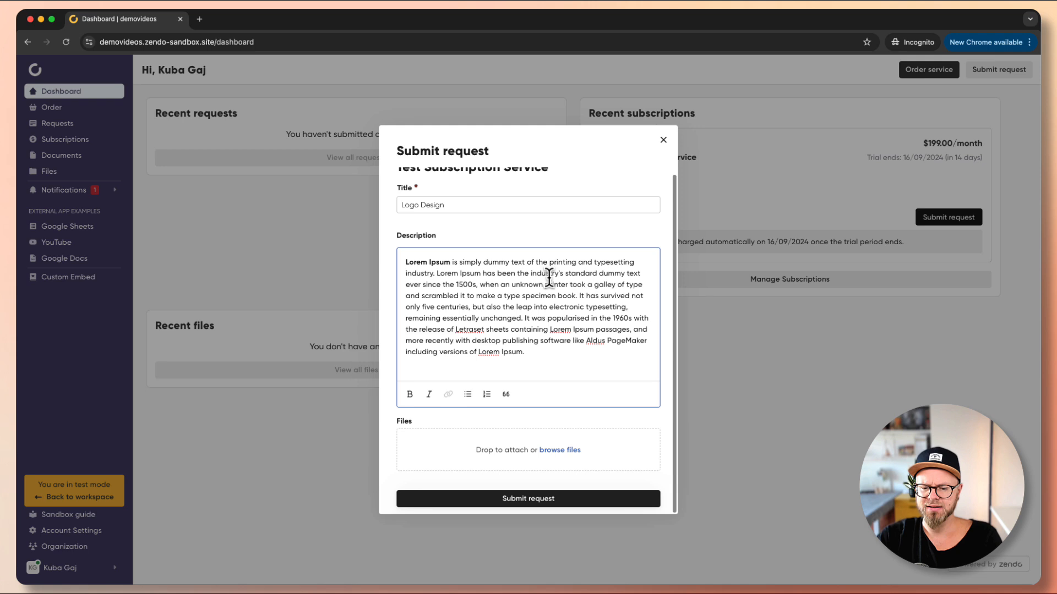
click(560, 501)
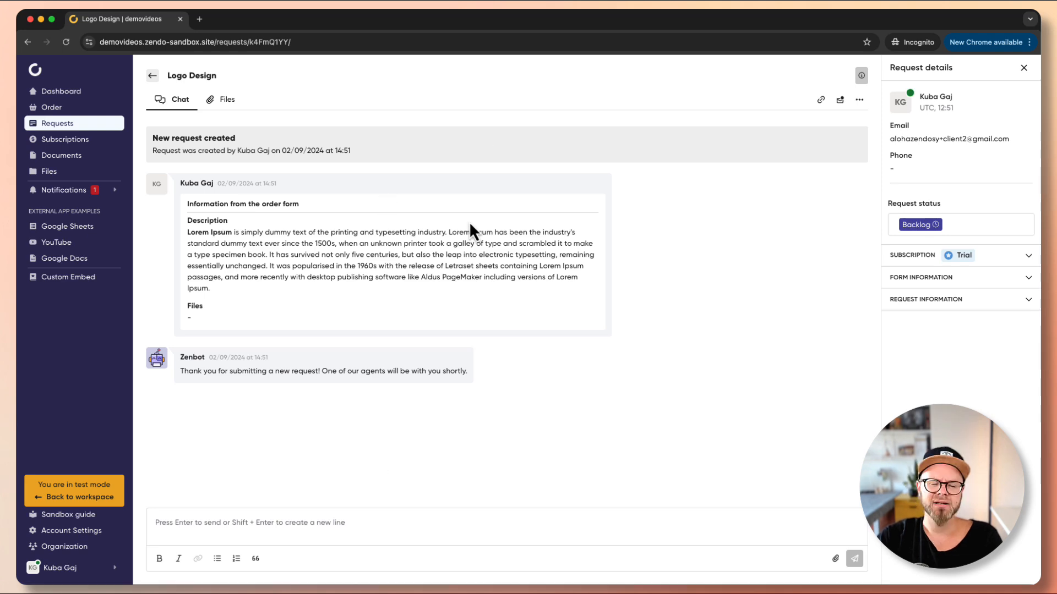
Minimize the client window and check the Logo Design card in the admin Kanban Backlog.
click(41, 19)
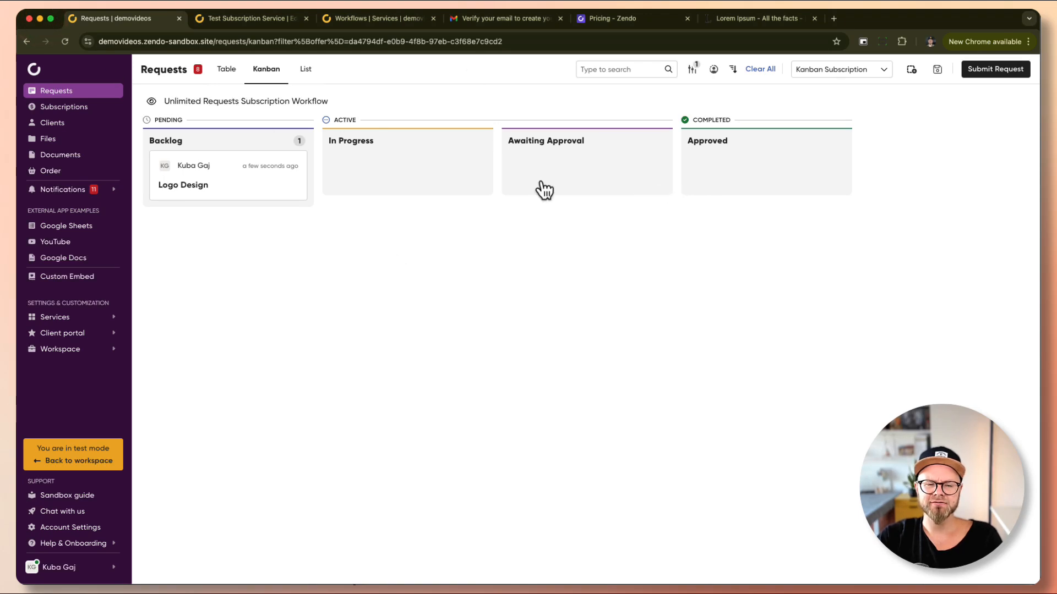
click(692, 70)
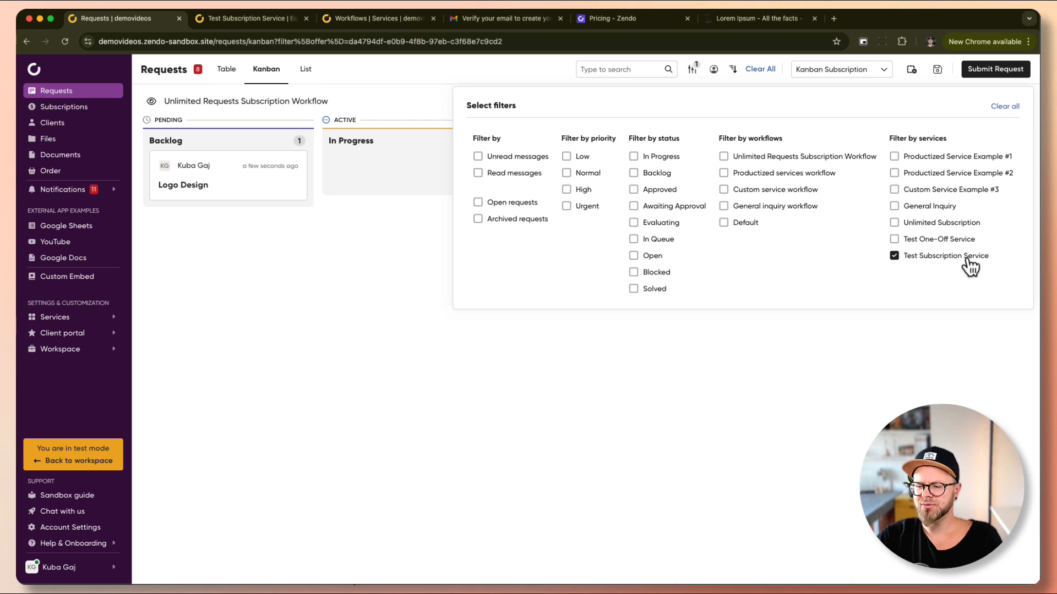
click(593, 337)
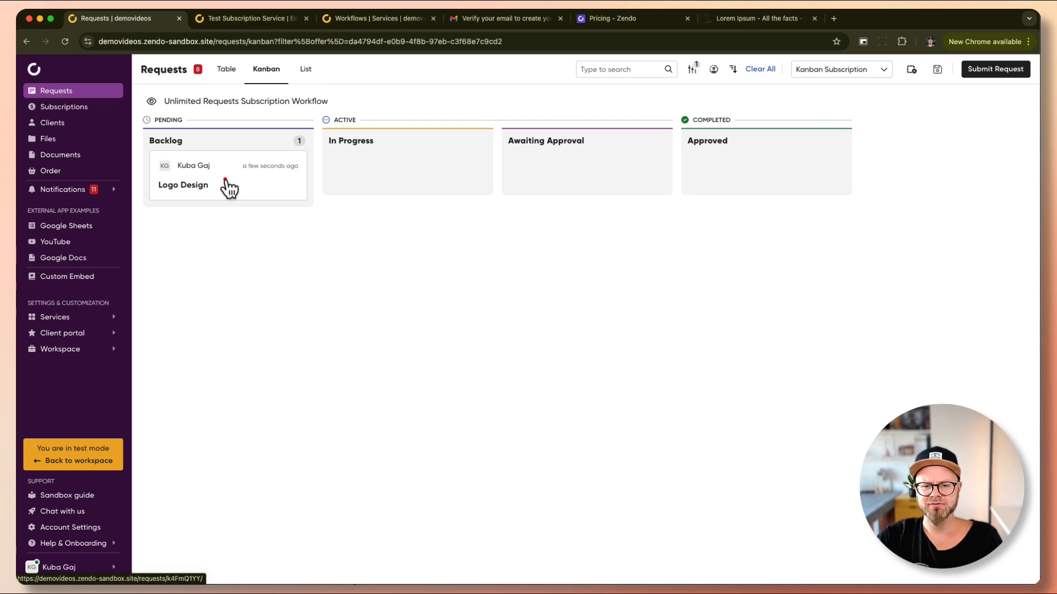
mouse_move(227, 184)
mouse_down()
mouse_move(781, 180)
mouse_move(341, 183)
mouse_move(469, 182)
mouse_move(548, 198)
mouse_move(236, 171)
mouse_move(212, 183)
mouse_up()
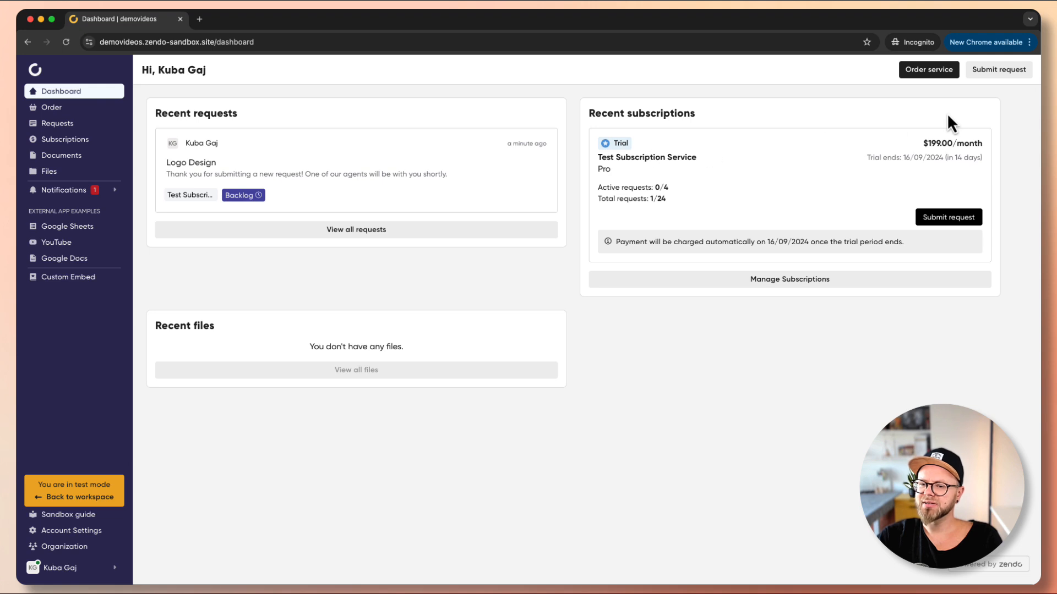
Try a new request form with Test Subscription Service selected, then close it unsubmitted.
click(995, 76)
click(566, 276)
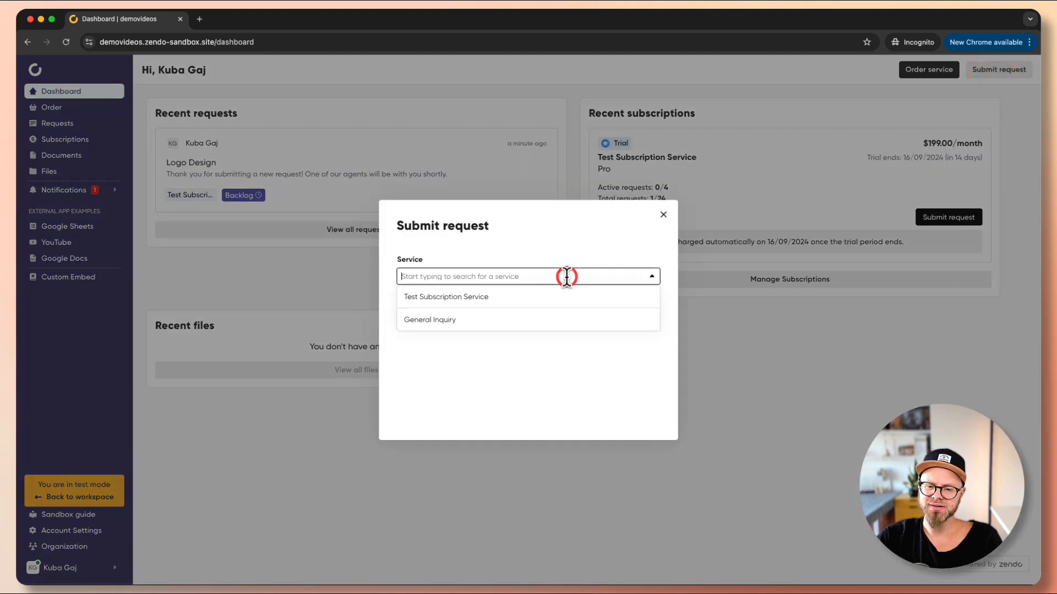
click(499, 302)
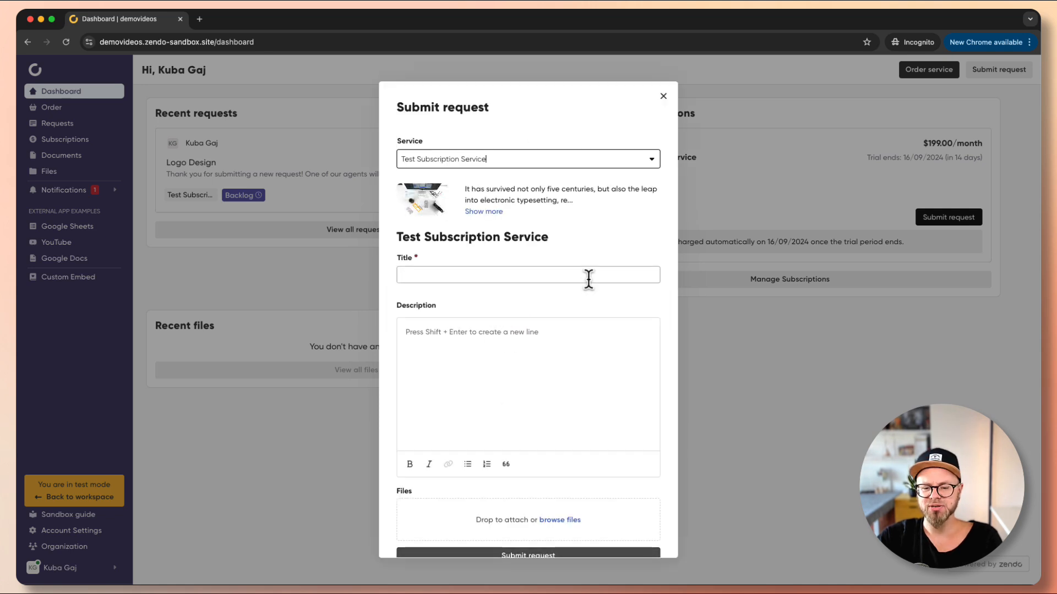
scroll(584, 279, down, 1)
scroll(582, 278, up, 1)
click(532, 159)
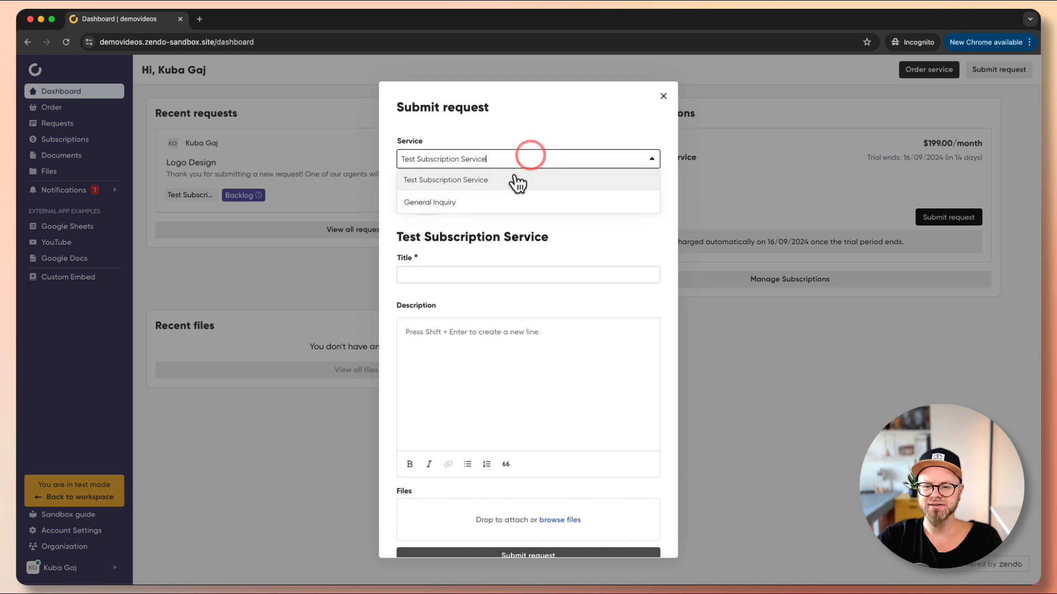
click(651, 158)
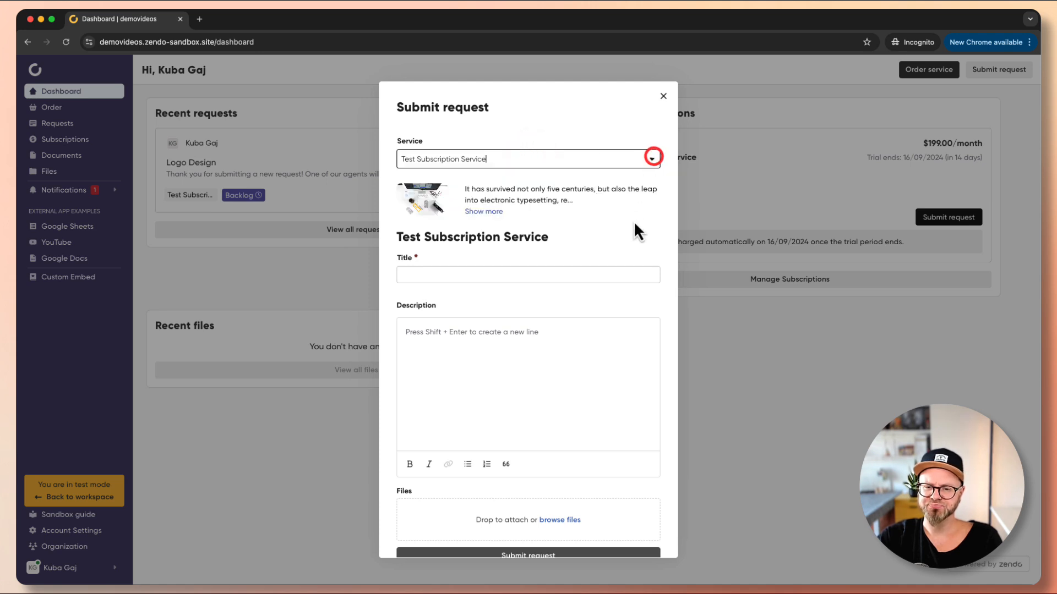
click(431, 274)
click(662, 97)
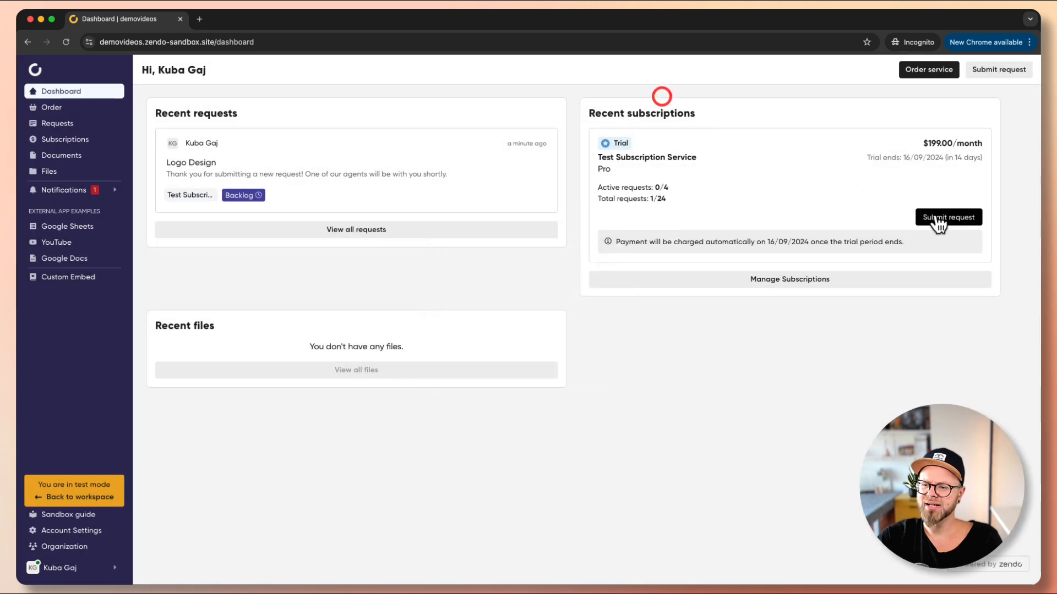
Reopen and close the subscription card's request form, then view all subscriptions.
click(943, 218)
scroll(485, 331, down, 1)
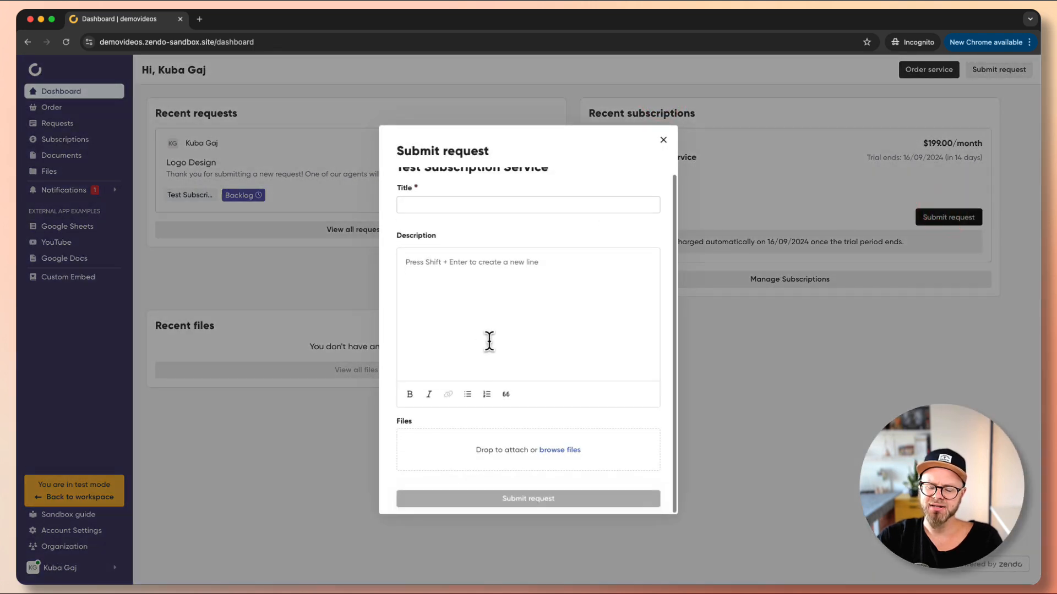
scroll(488, 341, up, 1)
click(662, 139)
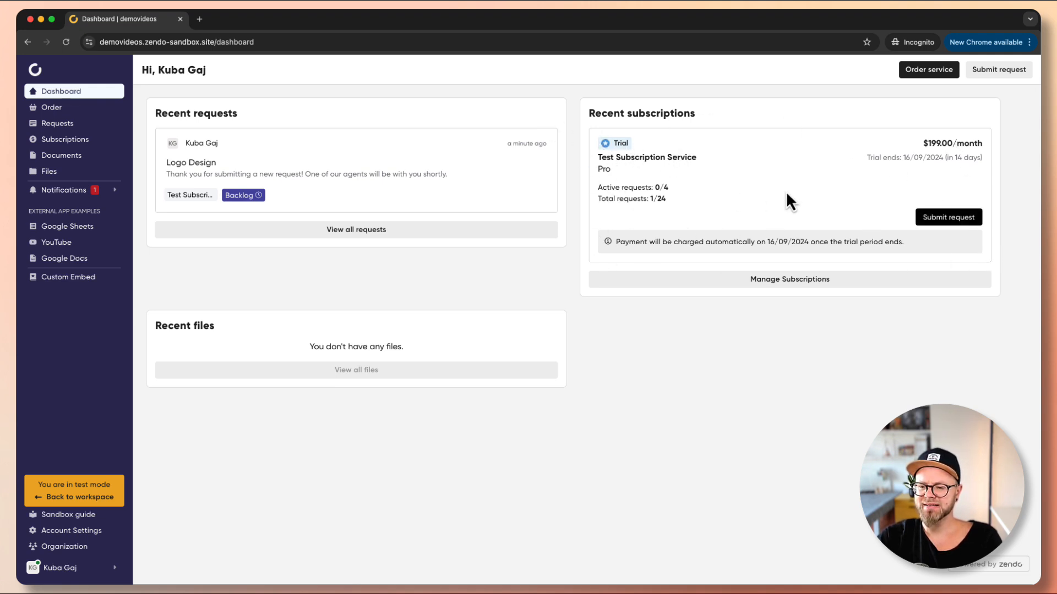
click(801, 279)
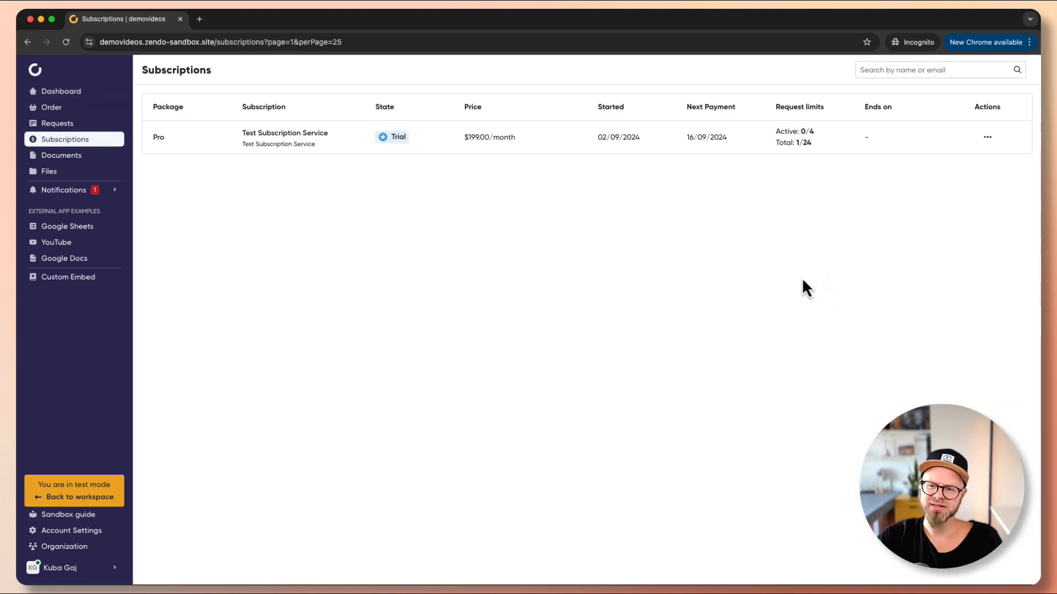
Check the Test Subscription Service row's actions menu, close it, and return to the client Dashboard.
click(988, 140)
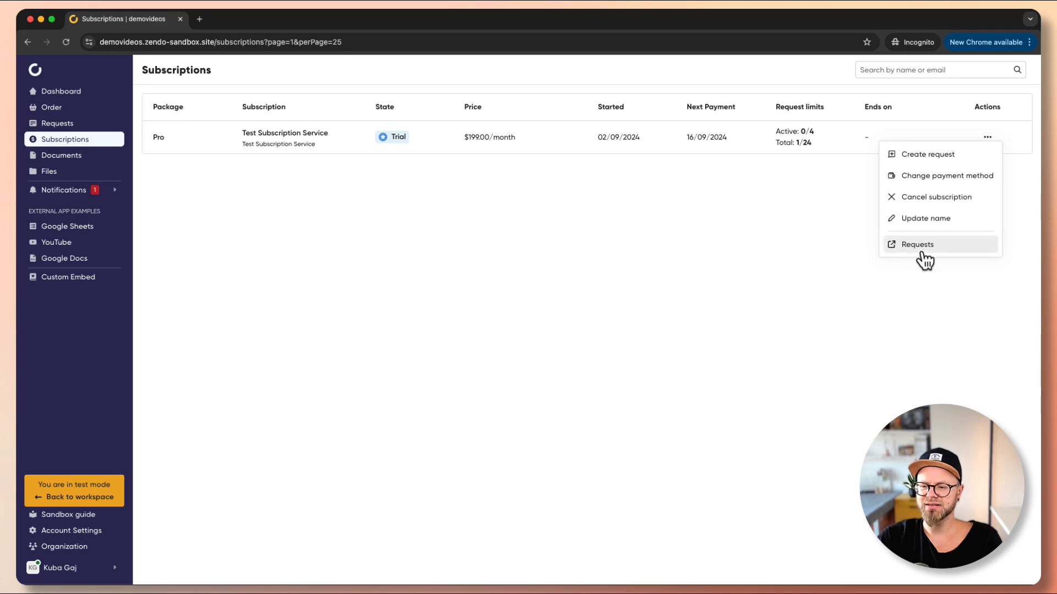
click(627, 232)
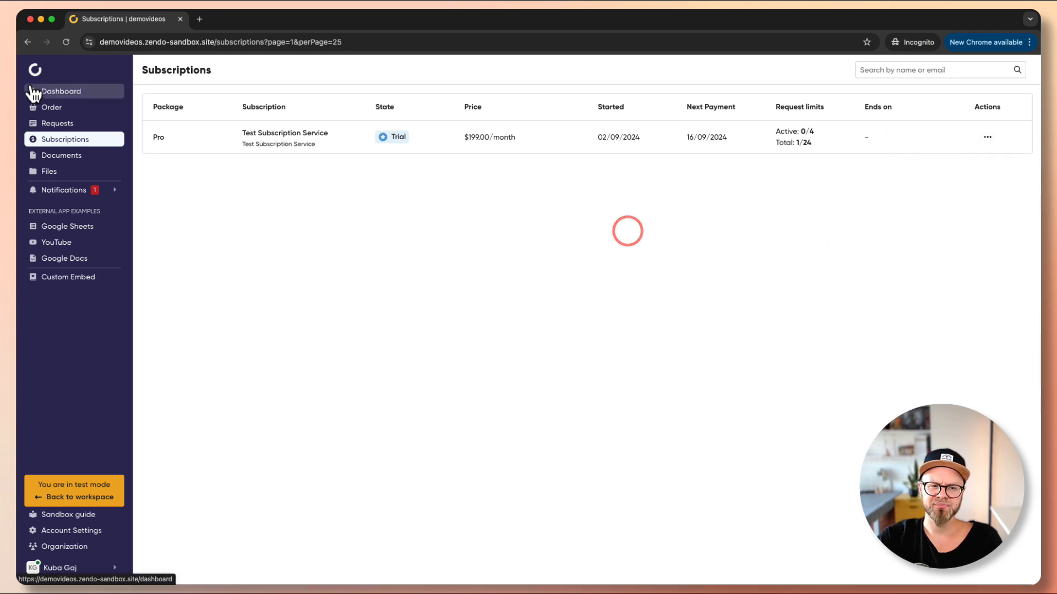
click(35, 90)
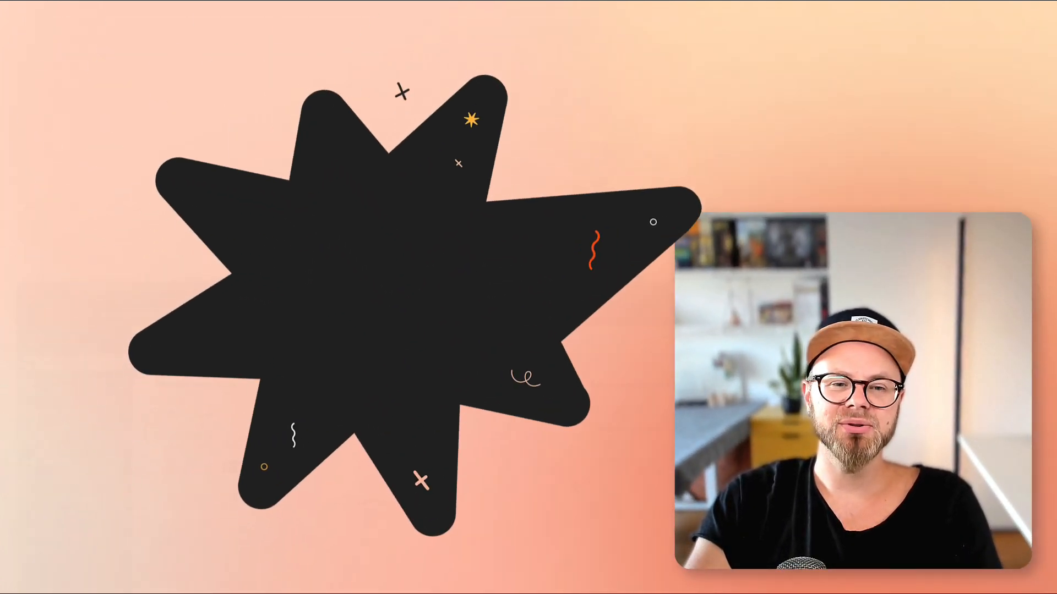